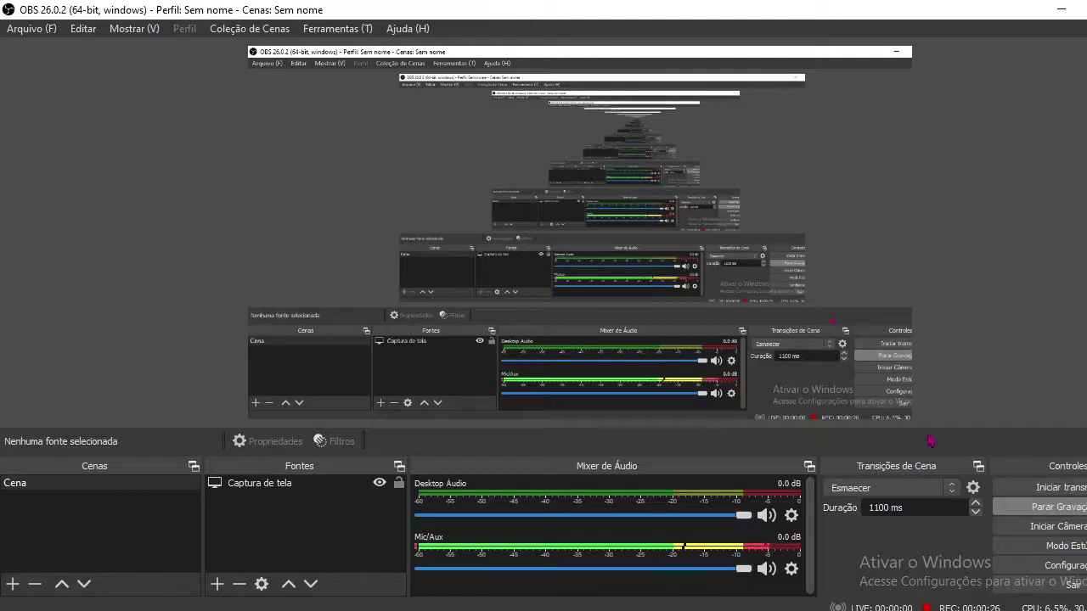
# Open JoyToKey and examine the PULGA profile's button assignments for Joystick 1 and Joystick 2.
pyautogui.click(455, 609)
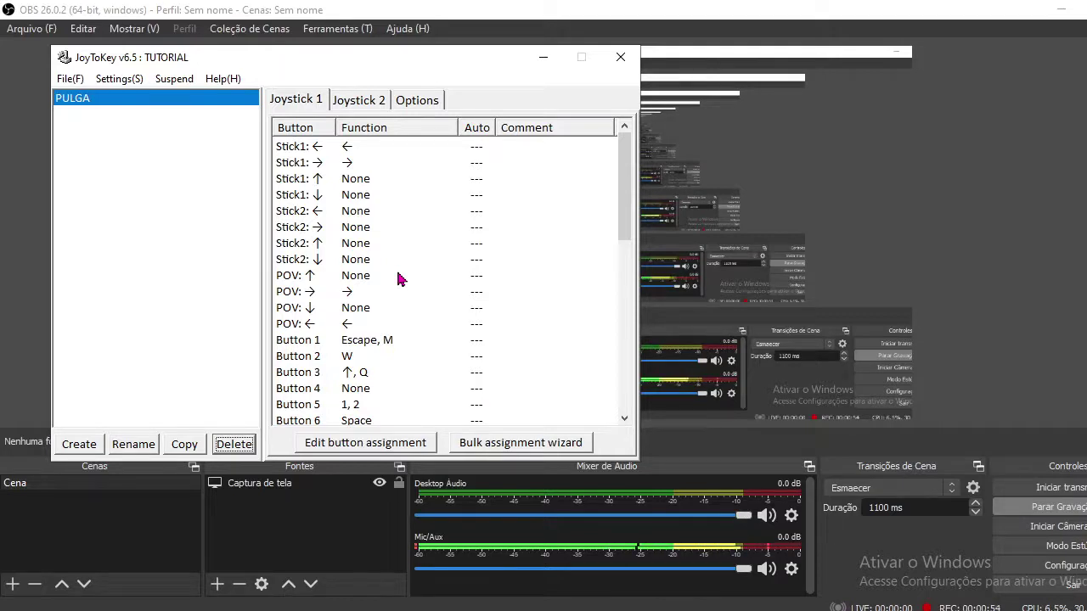
pyautogui.click(373, 102)
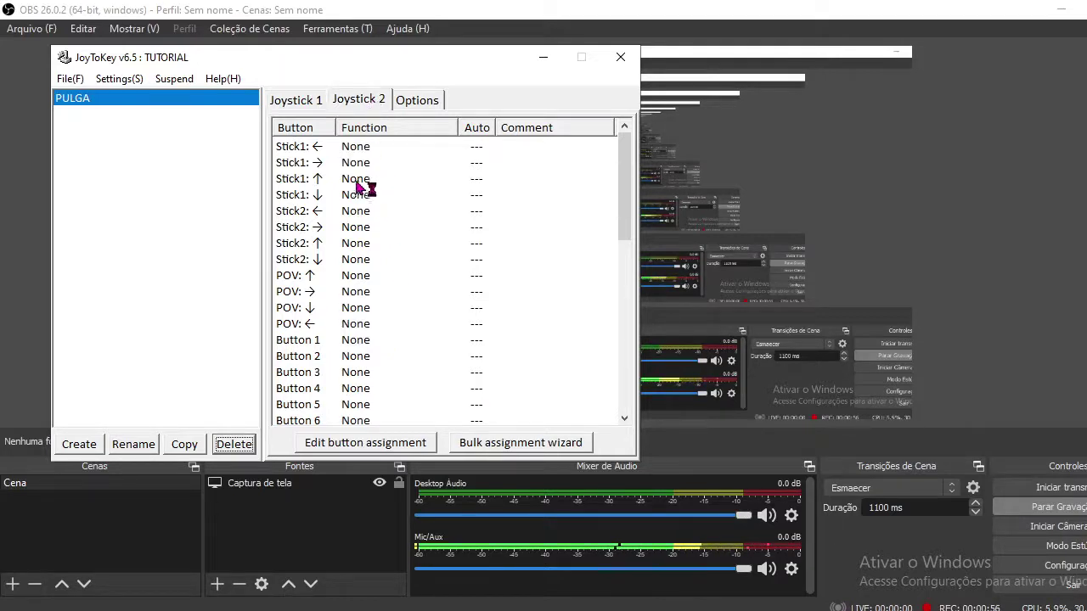
pyautogui.click(296, 102)
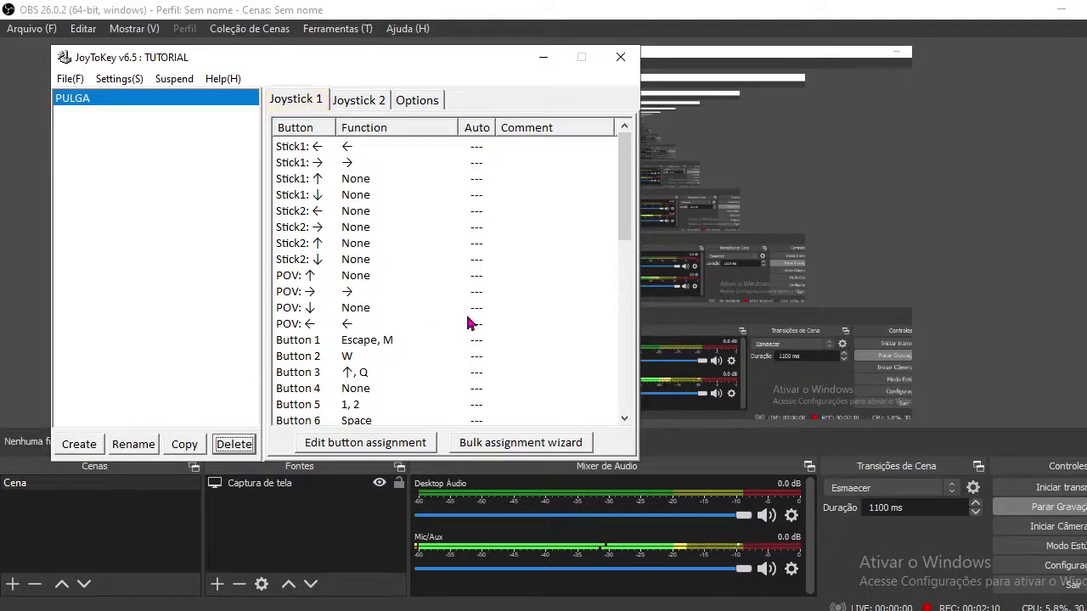
pyautogui.moveTo(620, 195); pyautogui.dragTo(577, 260)
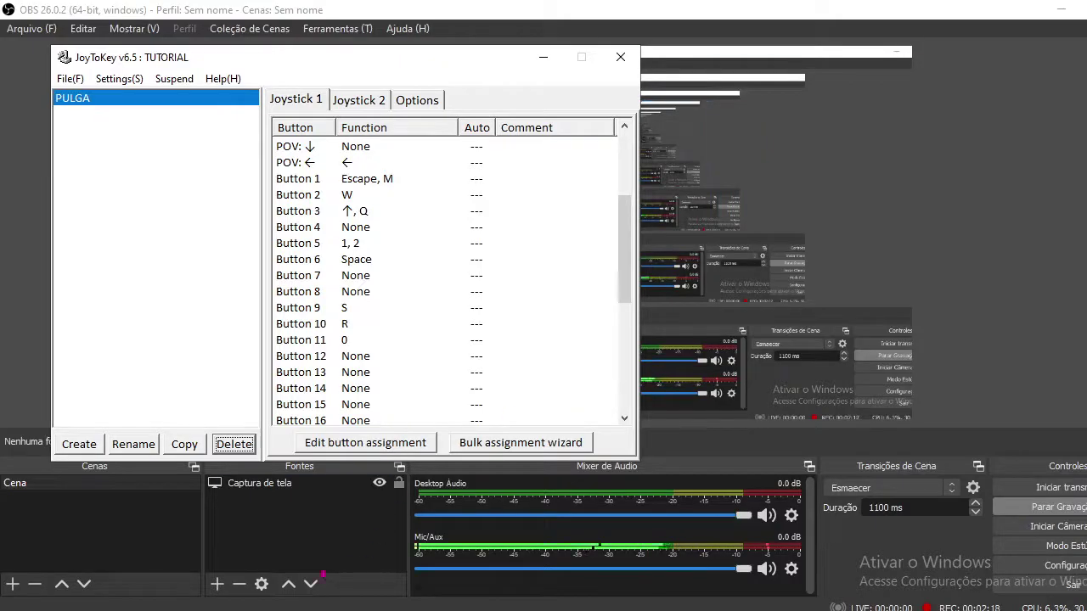
# Switch to the Pulga Saltitante game in the browser and return from its shop to the main menu.
pyautogui.hotkey('alt', 'Tab')
pyautogui.click(113, 9)
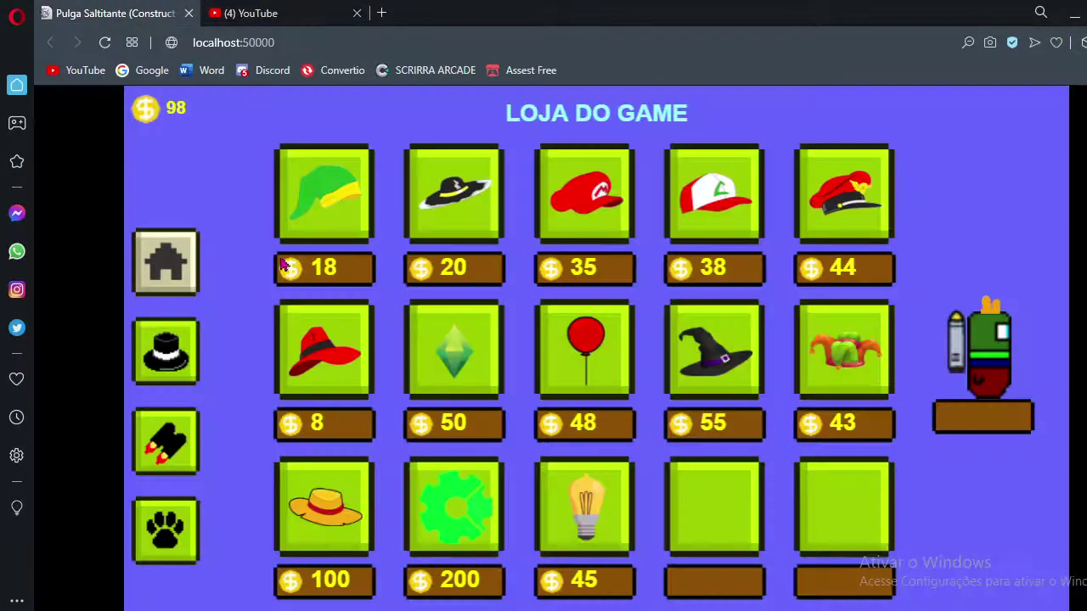
pyautogui.click(169, 261)
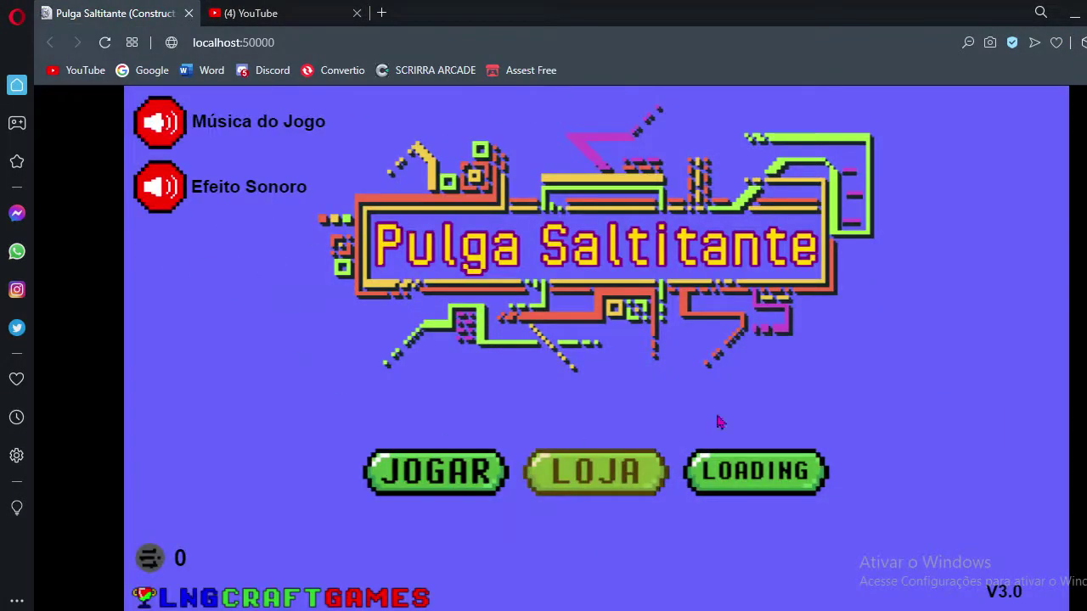
pyautogui.press('Left')
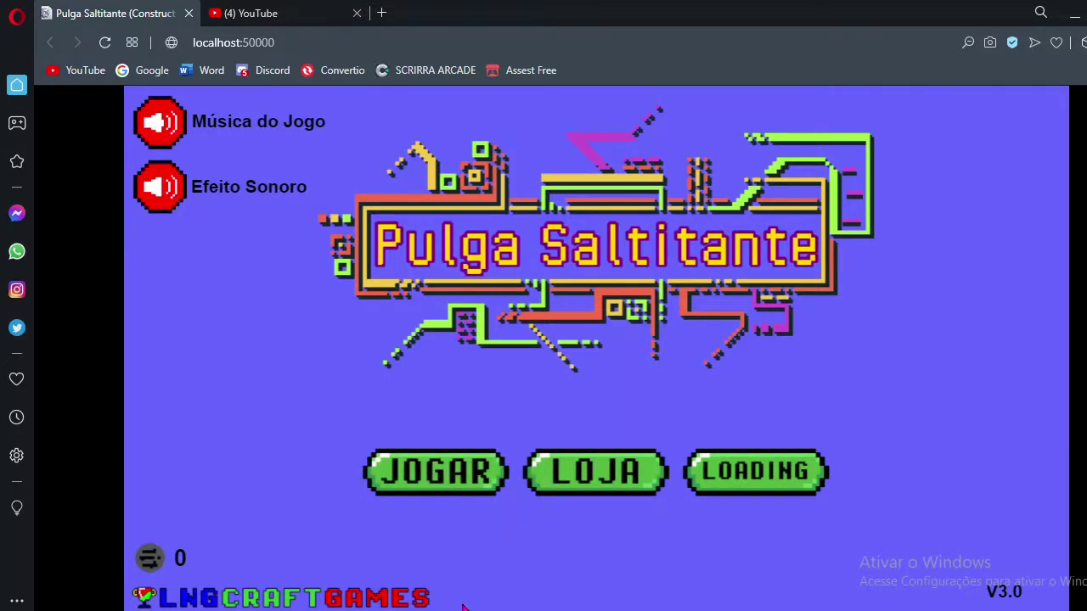
# Switch back to JoyToKey and create a new profile named TUTORIAL.
pyautogui.hotkey('alt', 'Tab')
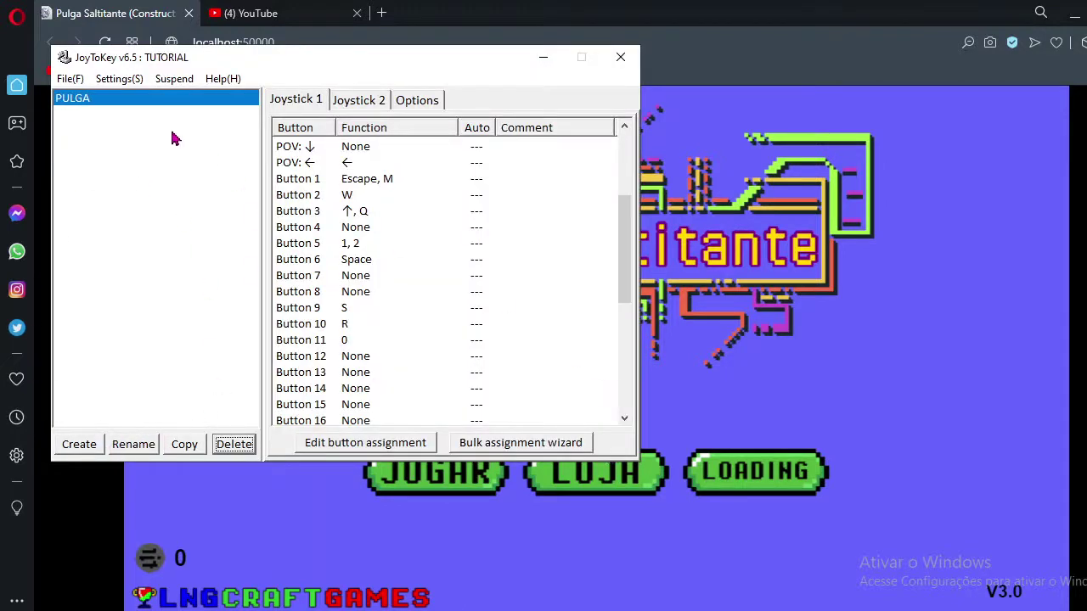
pyautogui.click(88, 447)
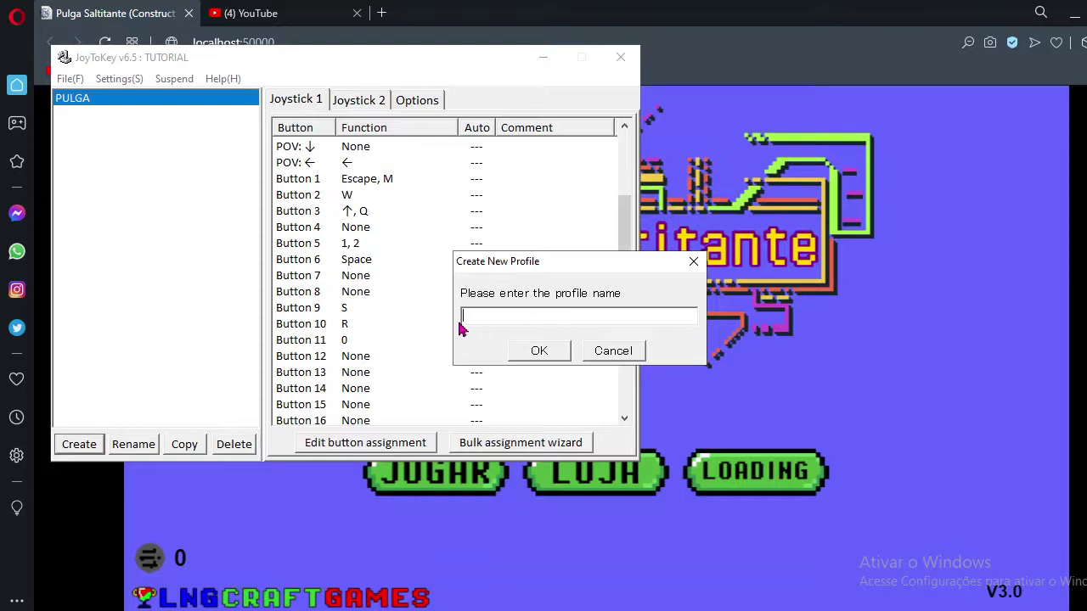
pyautogui.write('TUTORIS')
pyautogui.press('BackSpace')
pyautogui.write('AL')
pyautogui.click(533, 351)
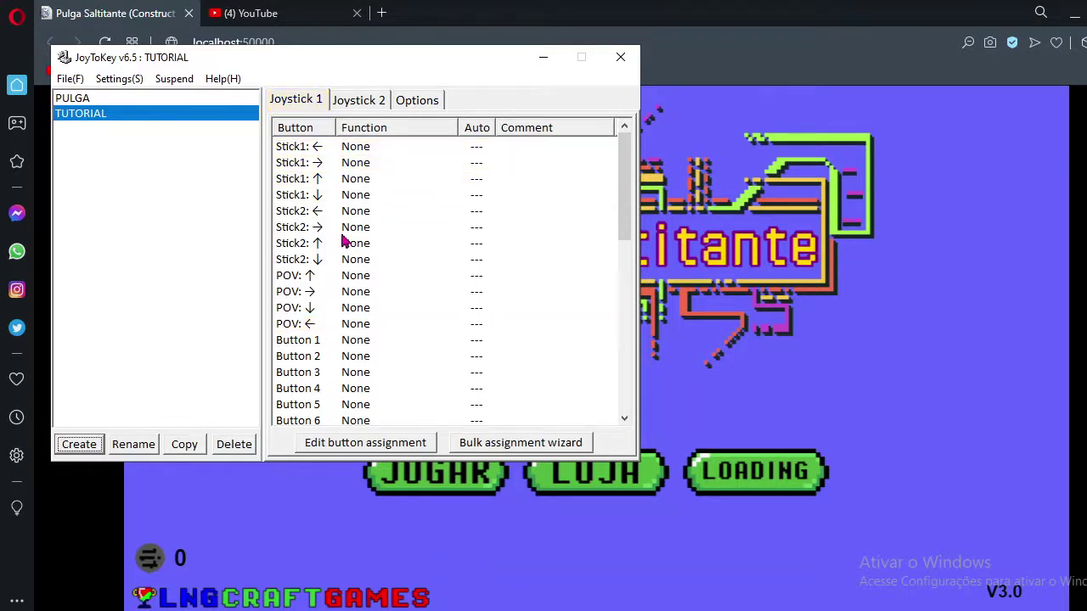
# Assign the Left arrow key to POV left and the Right arrow key to POV right on Joystick 1.
pyautogui.doubleClick(365, 329)
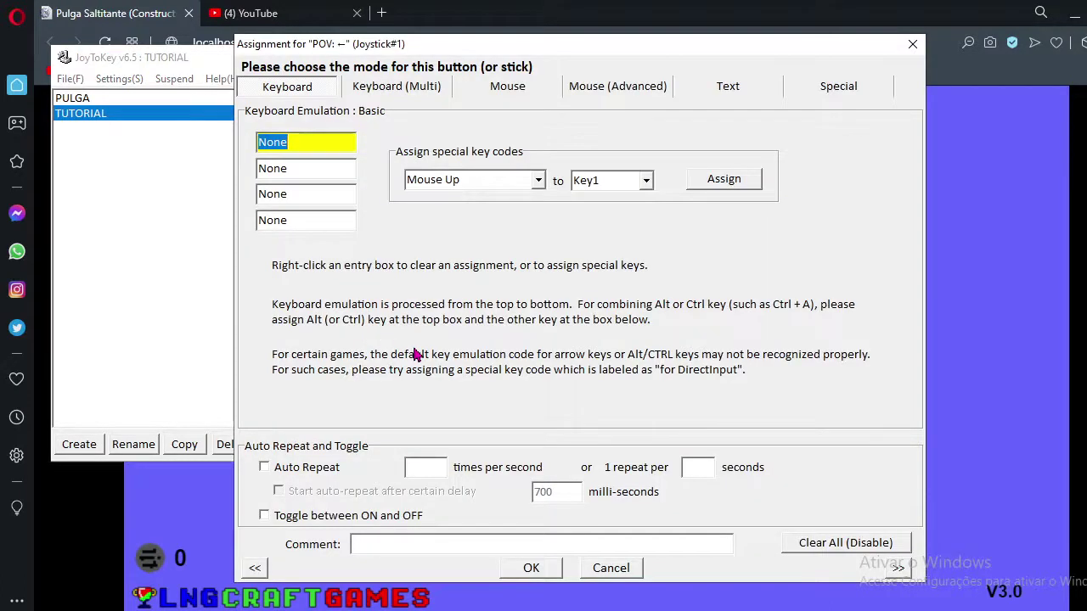
pyautogui.press('Left')
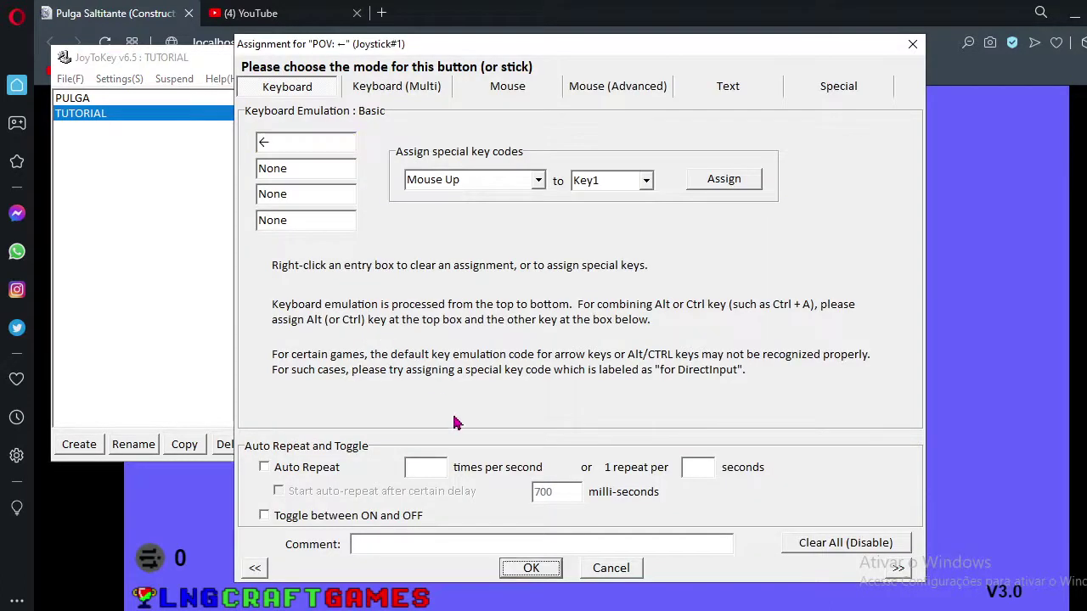
pyautogui.click(530, 569)
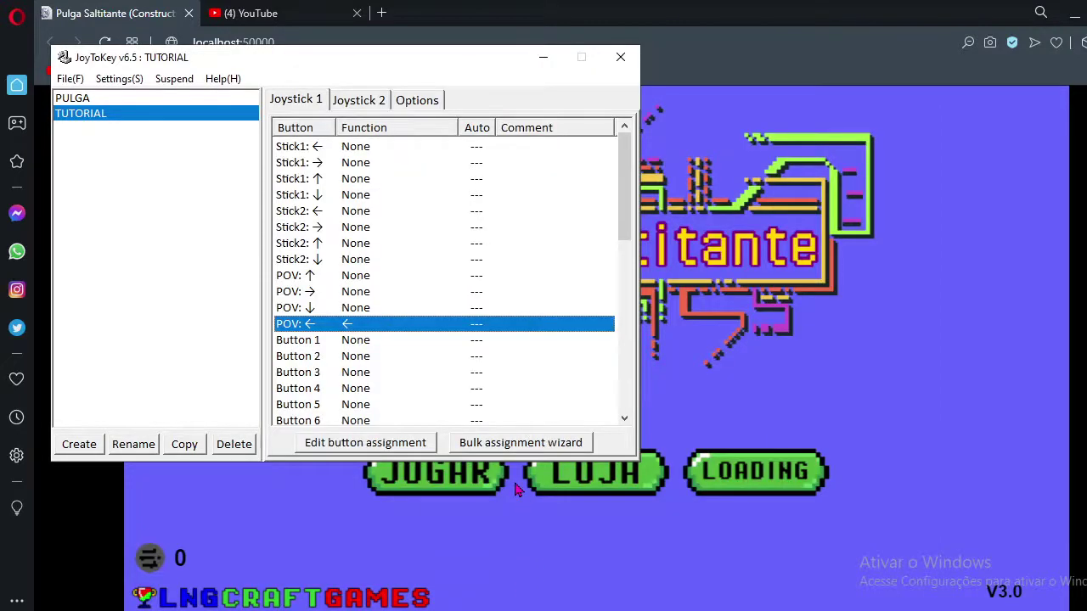
pyautogui.doubleClick(427, 293)
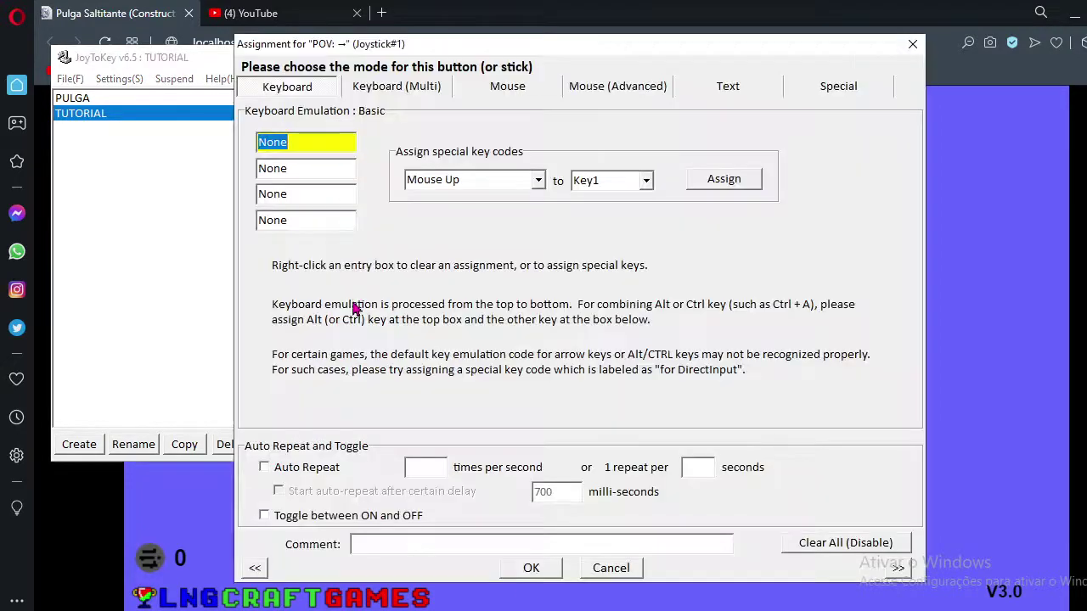
pyautogui.press('Right')
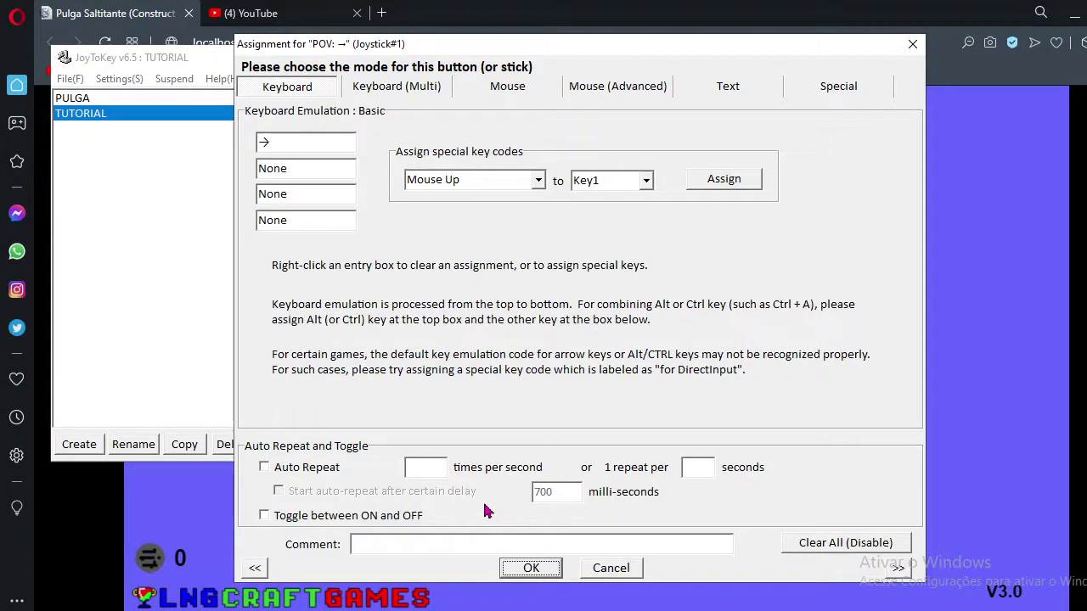
pyautogui.click(505, 570)
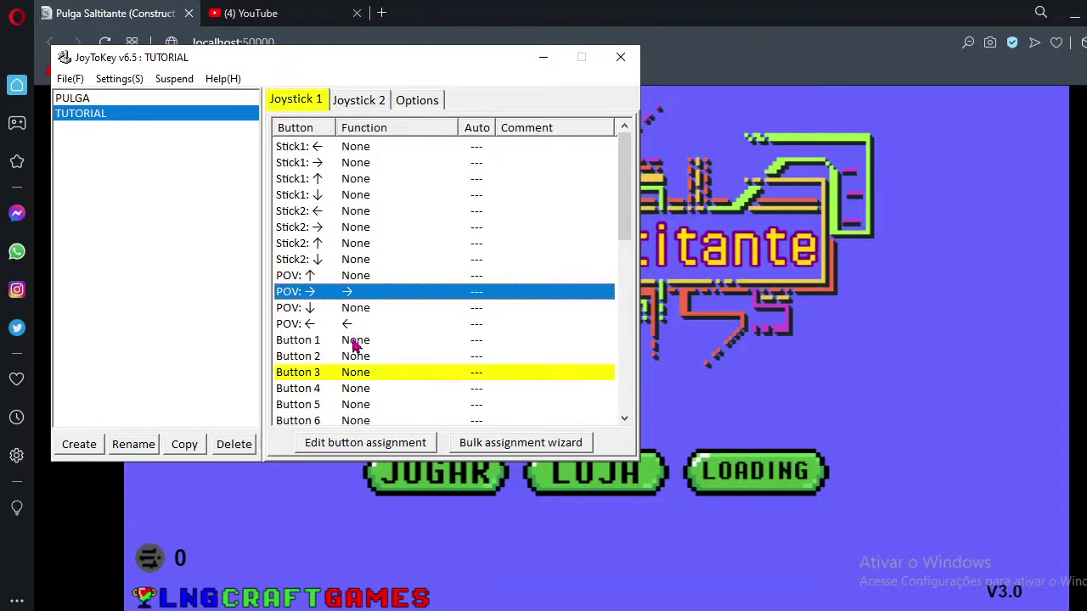
# Assign the Up arrow key to Button 3 and the Down arrow key to Button 5.
pyautogui.doubleClick(359, 373)
pyautogui.press('Up')
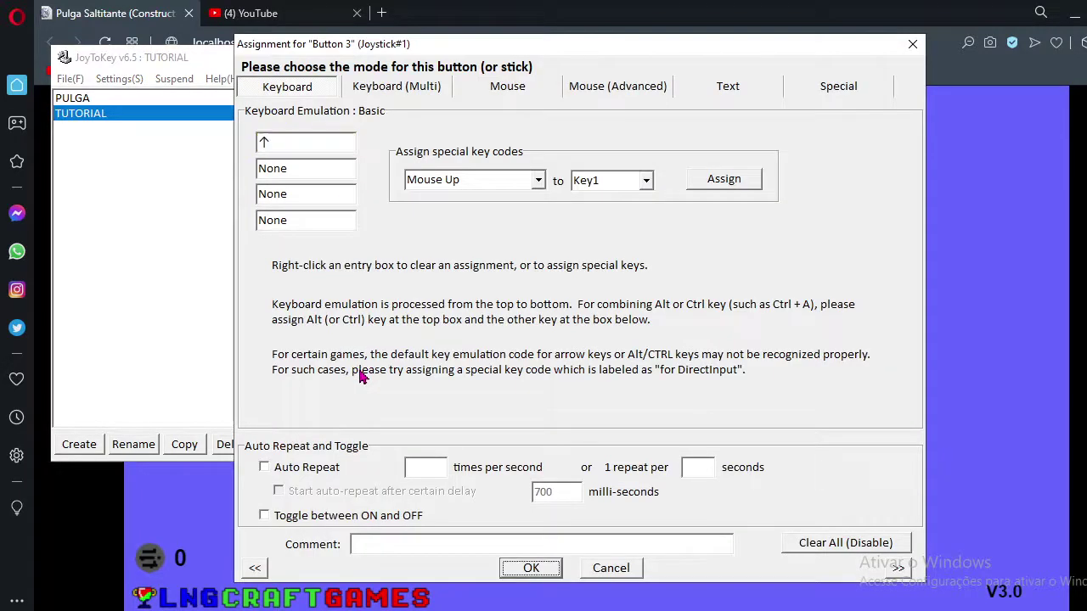
pyautogui.click(531, 567)
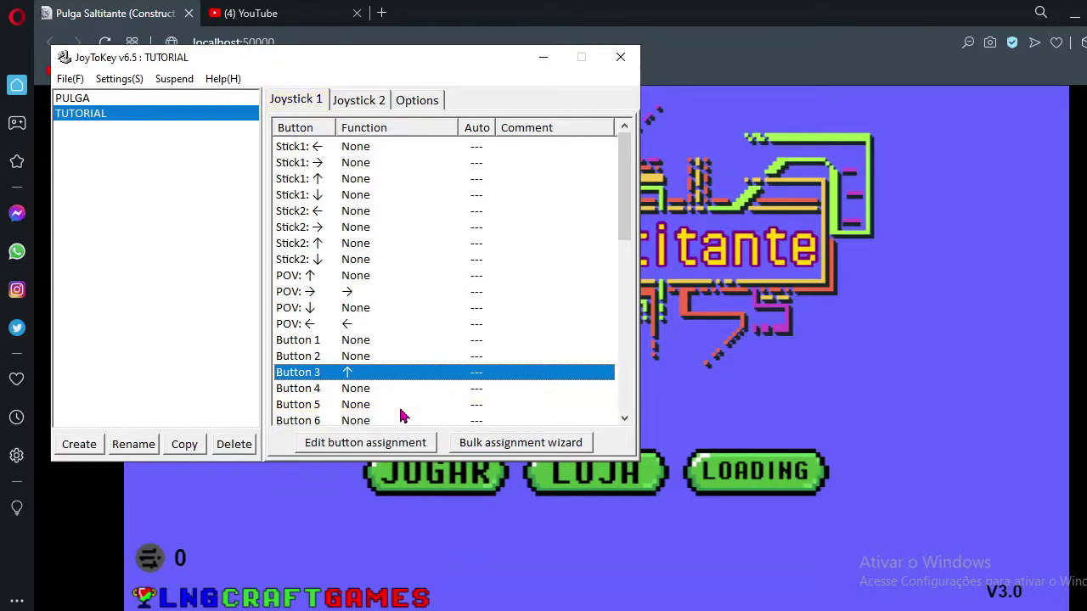
pyautogui.doubleClick(351, 405)
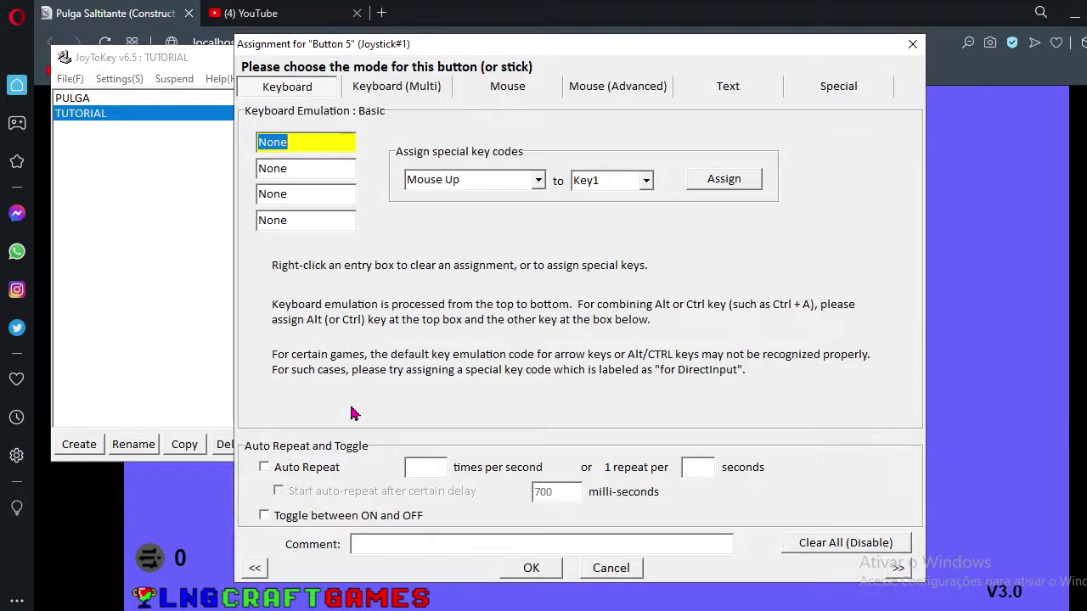
pyautogui.press('Down')
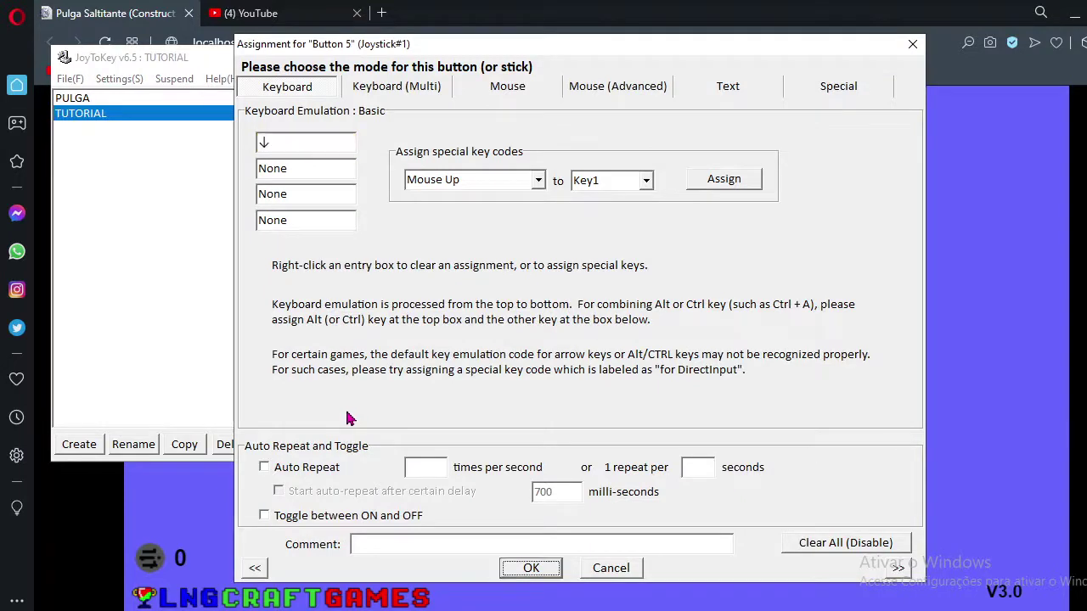
pyautogui.click(528, 568)
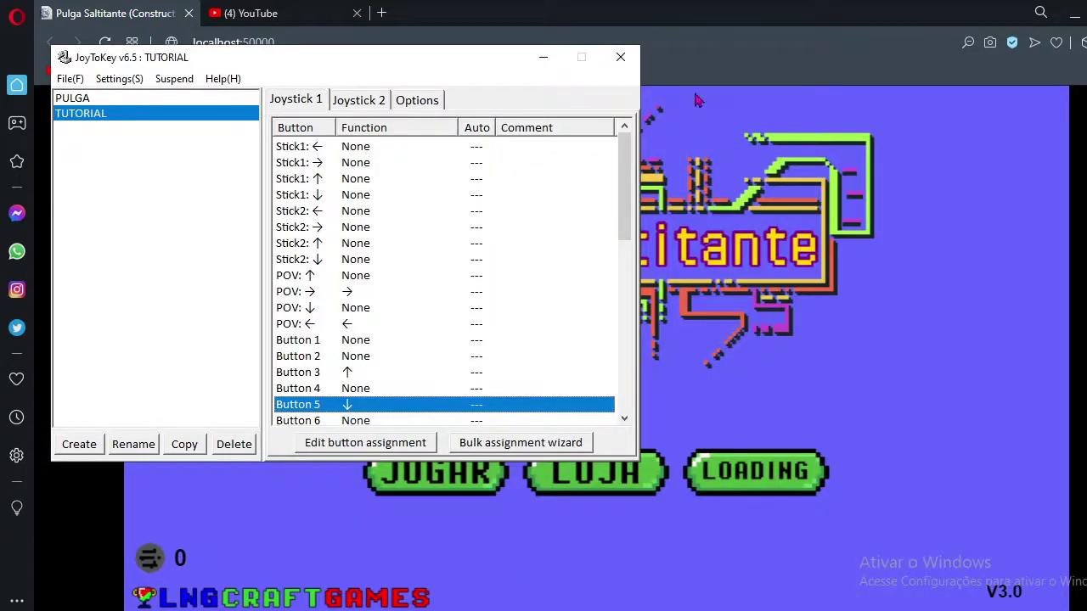
# Assign the Space key to Button 6 of Joystick 1.
pyautogui.scroll(-1, 624, 195)
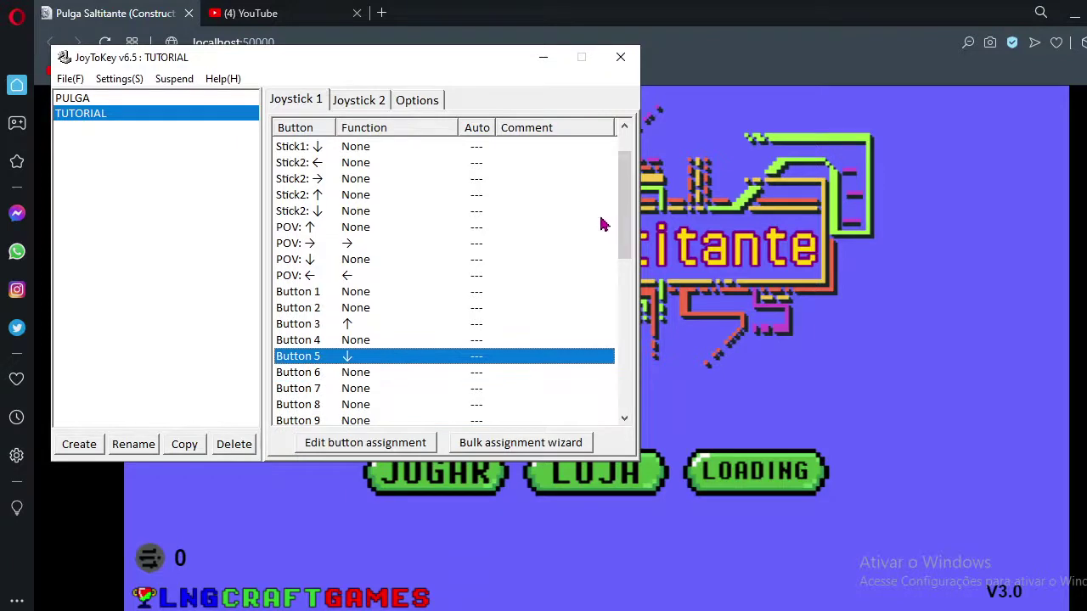
pyautogui.doubleClick(366, 377)
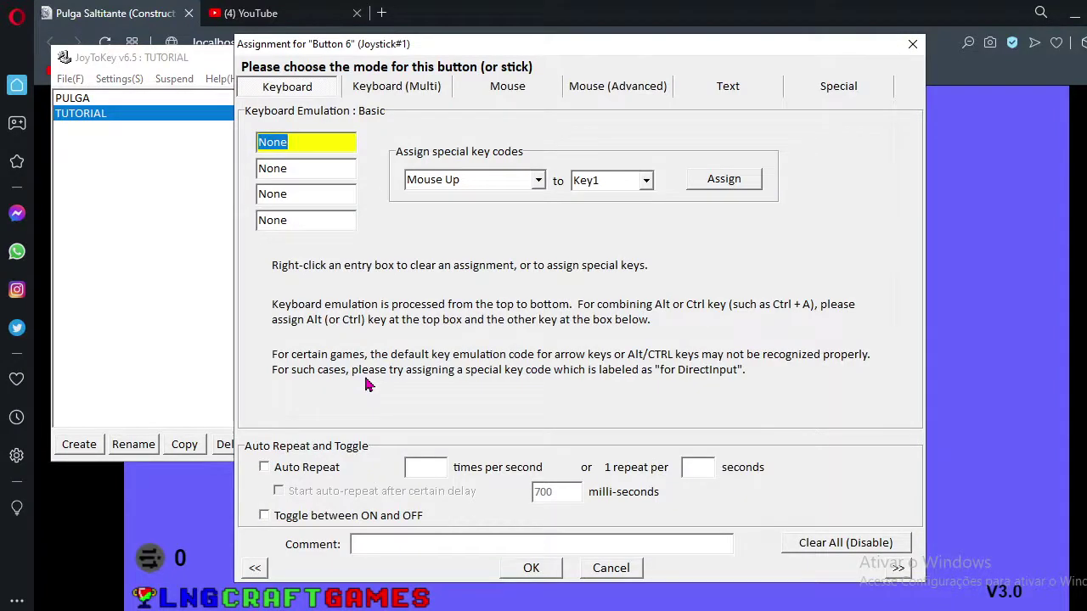
pyautogui.press('space')
pyautogui.click(528, 568)
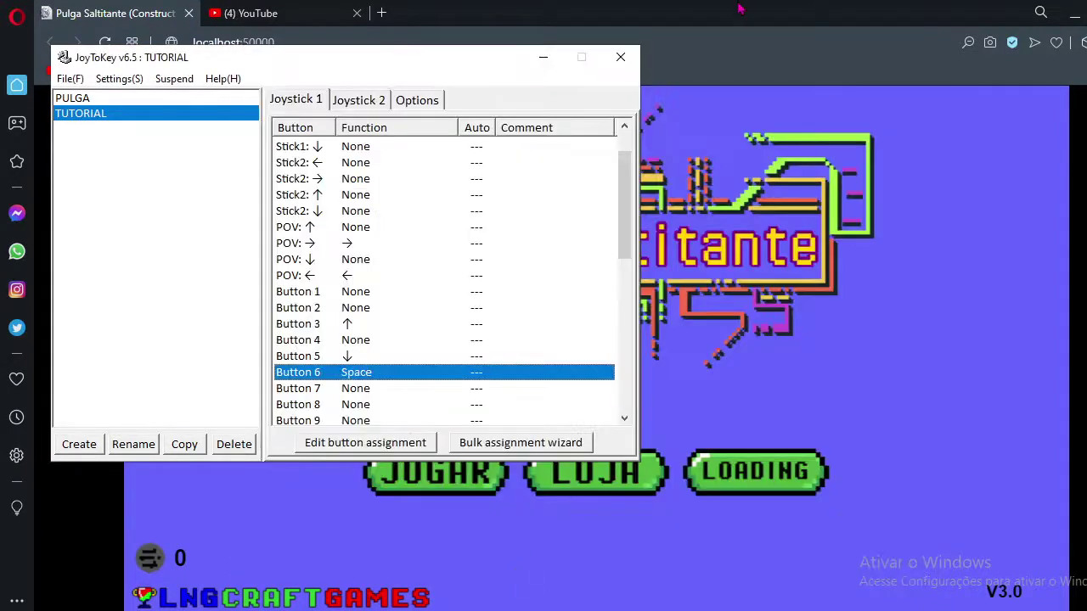
# Check the game's main menu in the browser, then assign the 0 key to Button 11 in JoyToKey.
pyautogui.click(238, 552)
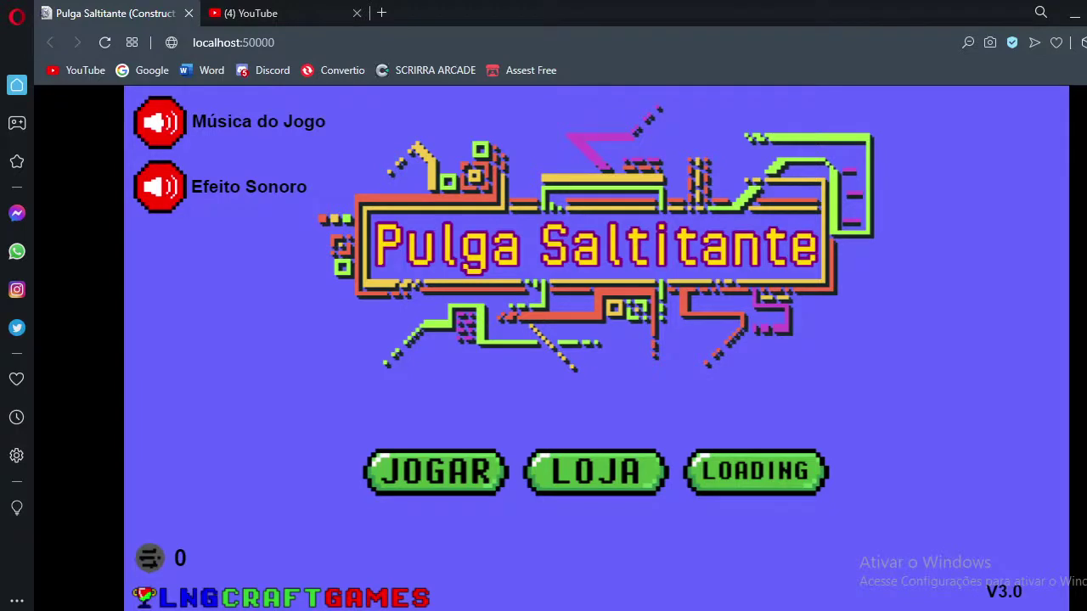
pyautogui.hotkey('alt', 'Tab')
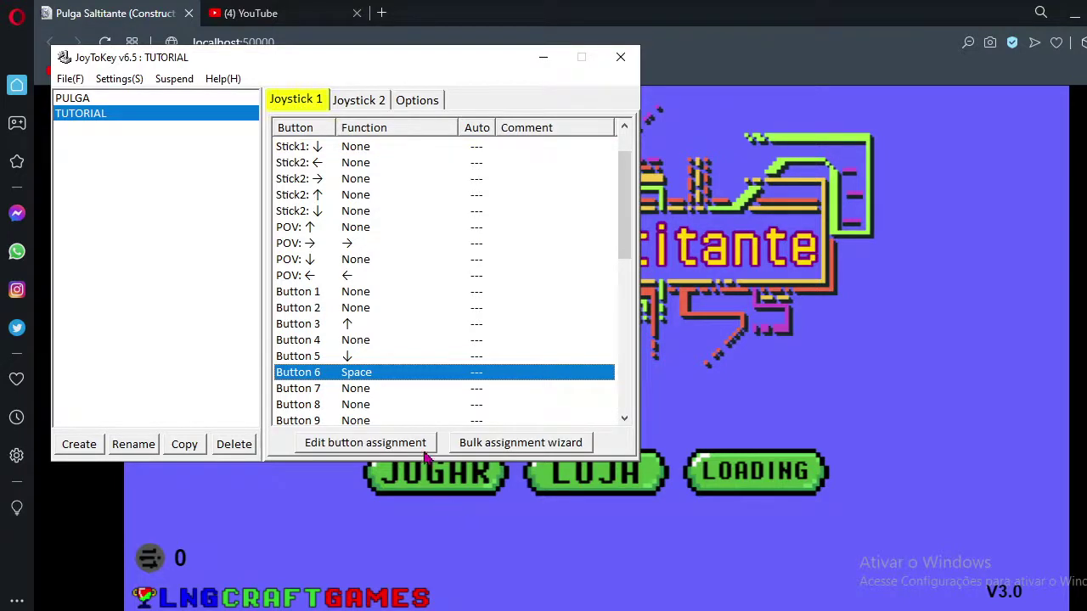
pyautogui.scroll(-2, 574, 234)
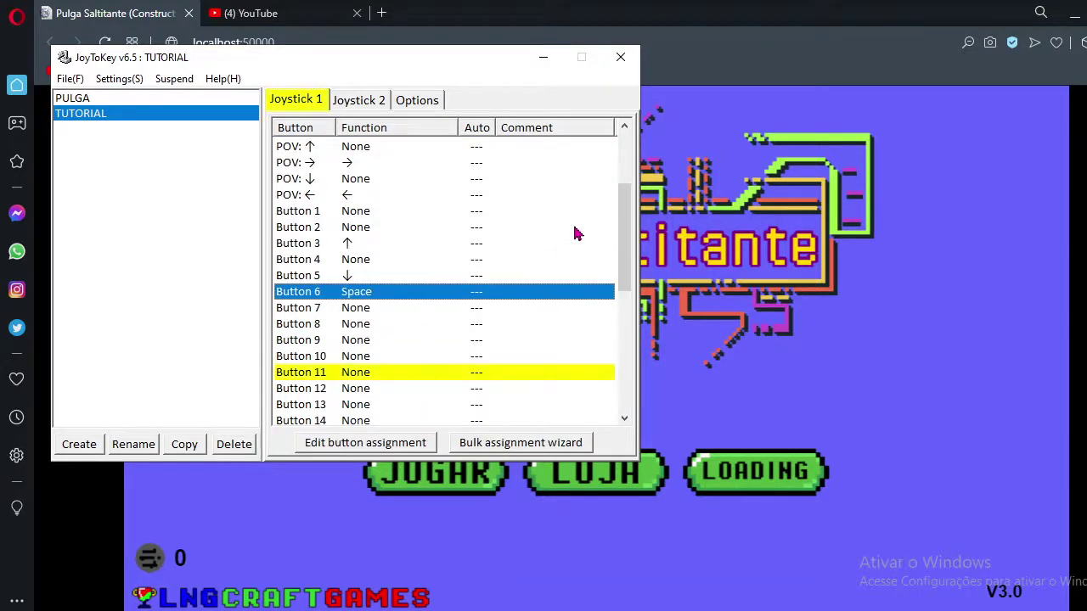
pyautogui.doubleClick(368, 374)
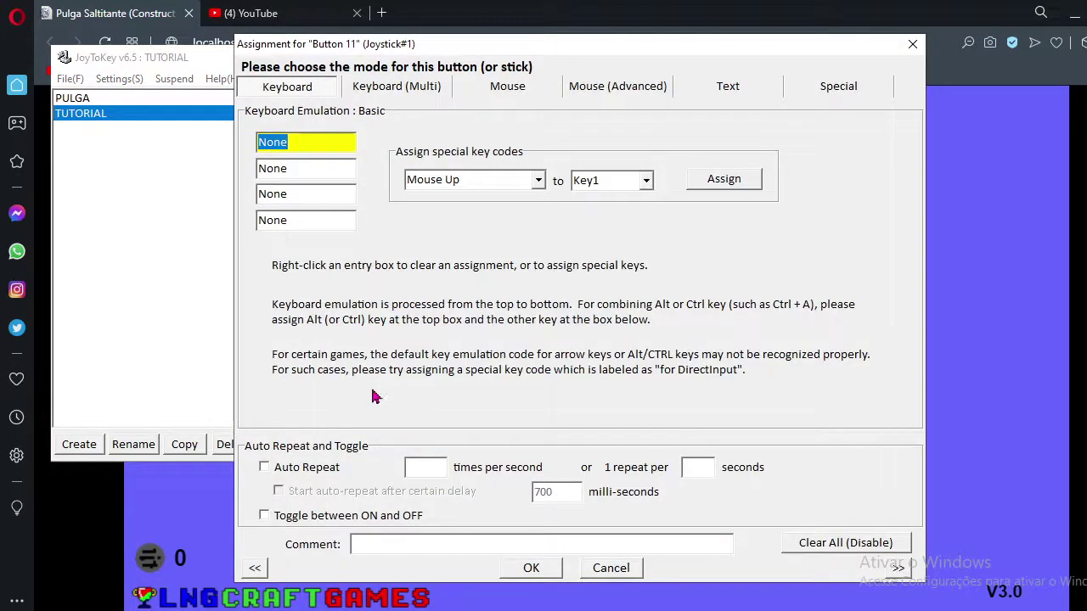
pyautogui.press('0')
pyautogui.click(531, 568)
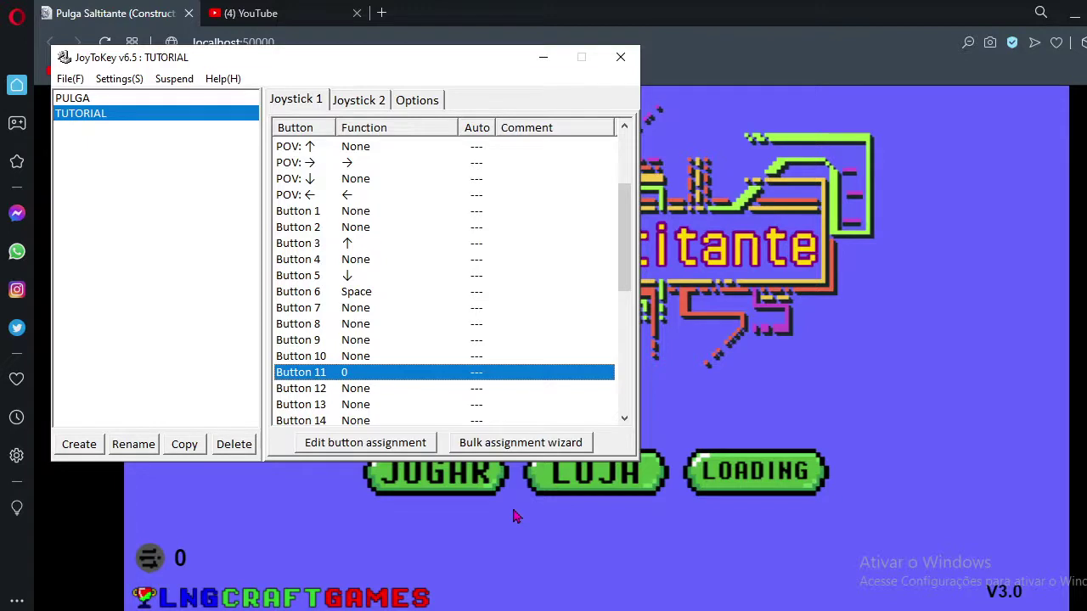
# Add Q as the second emulated key of Button 3, alongside the Up arrow.
pyautogui.press('Up')
pyautogui.press('Up')
pyautogui.press('Up')
pyautogui.press('Up')
pyautogui.press('Up')
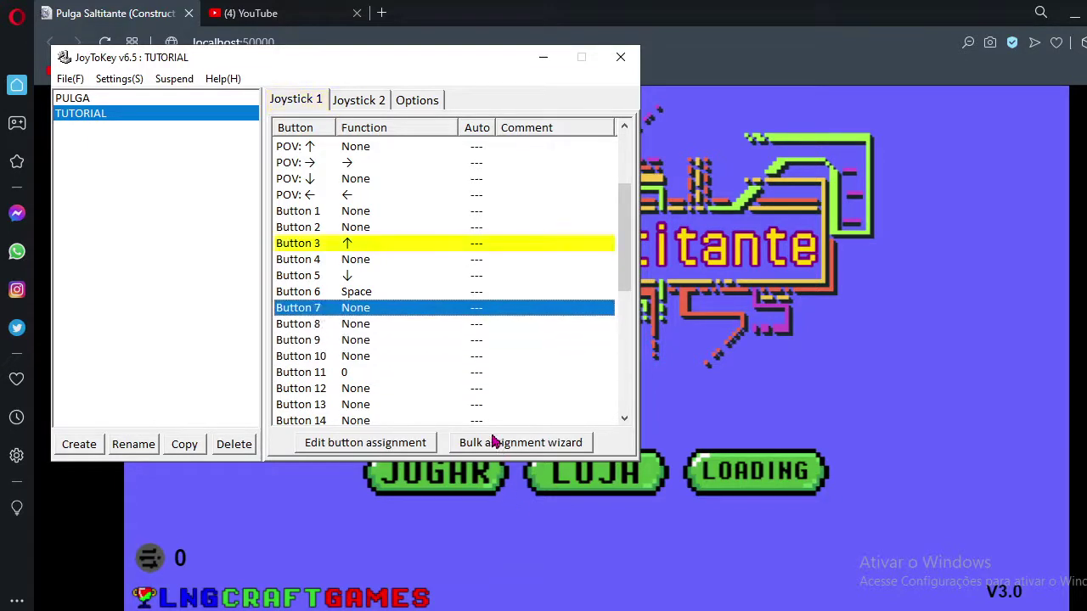
pyautogui.doubleClick(358, 247)
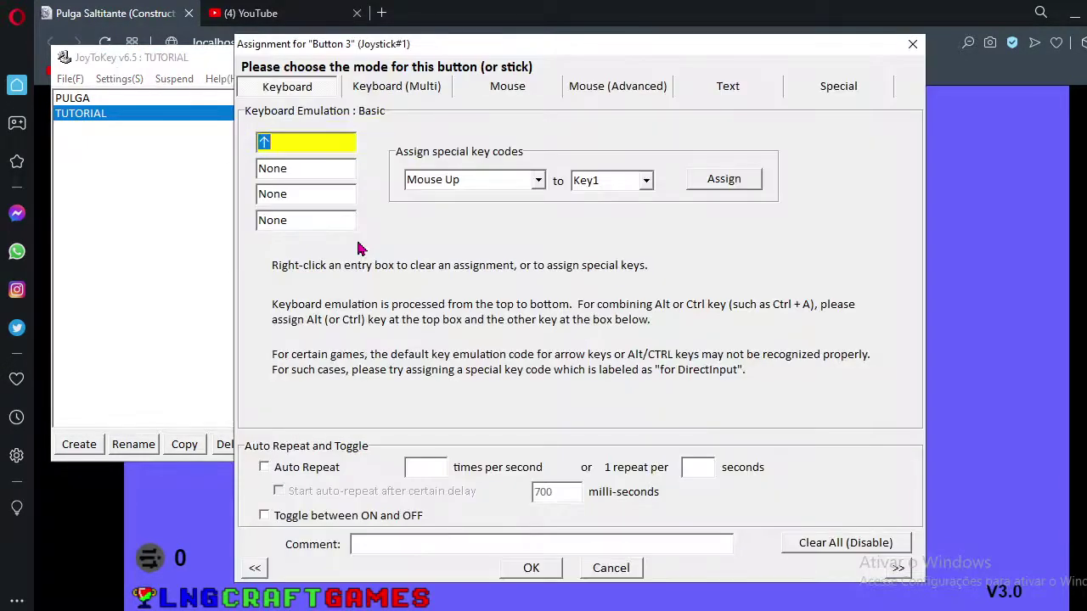
pyautogui.click(291, 168)
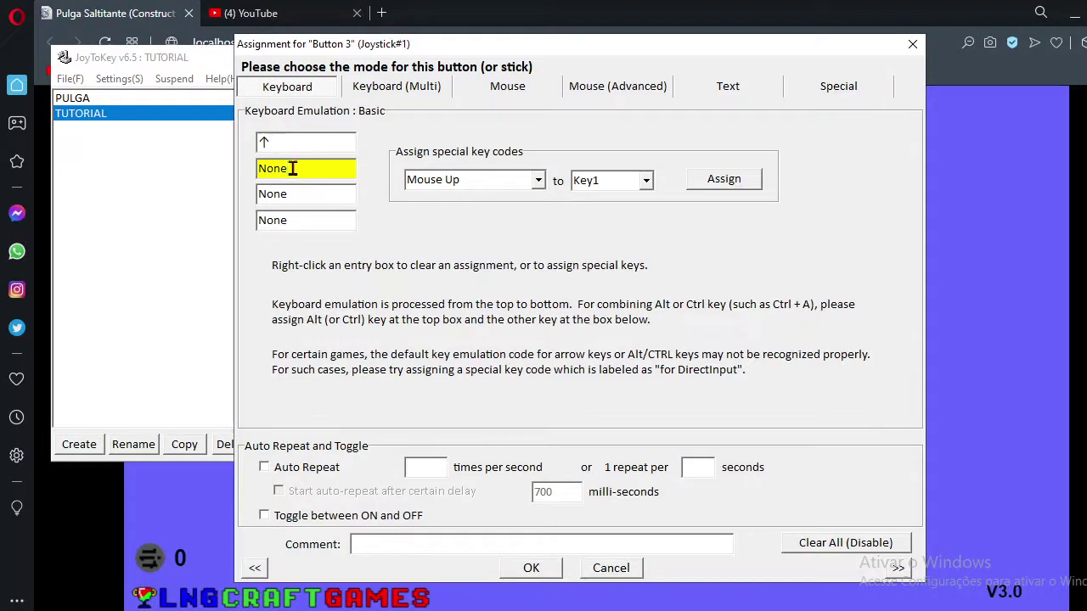
pyautogui.press('q')
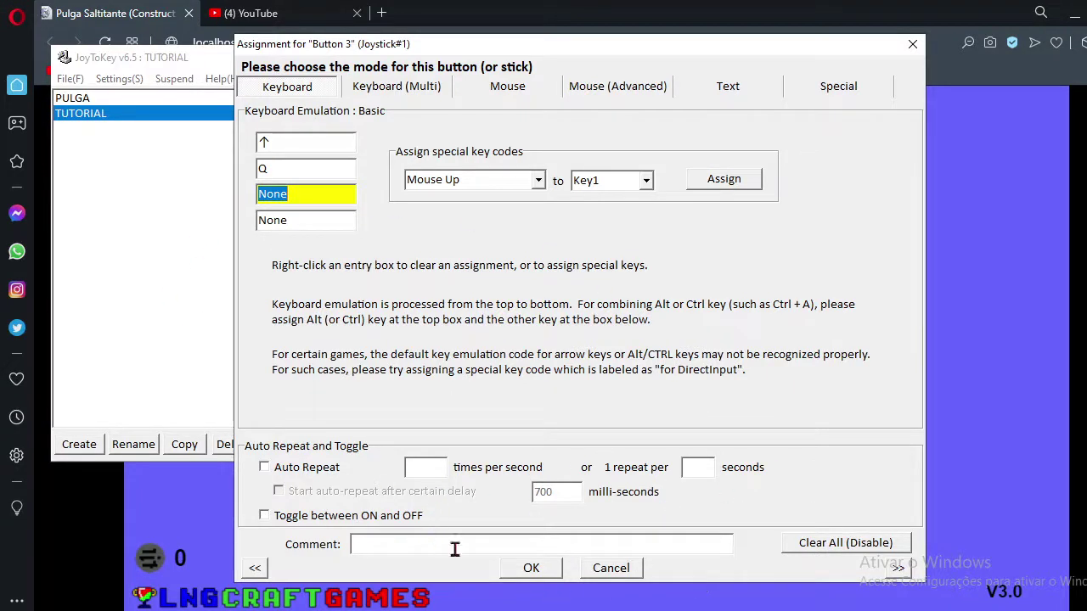
pyautogui.click(531, 568)
# Switch to the Pulga Saltitante game, test moving between the main menu options, and open JOGAR.
pyautogui.click(768, 8)
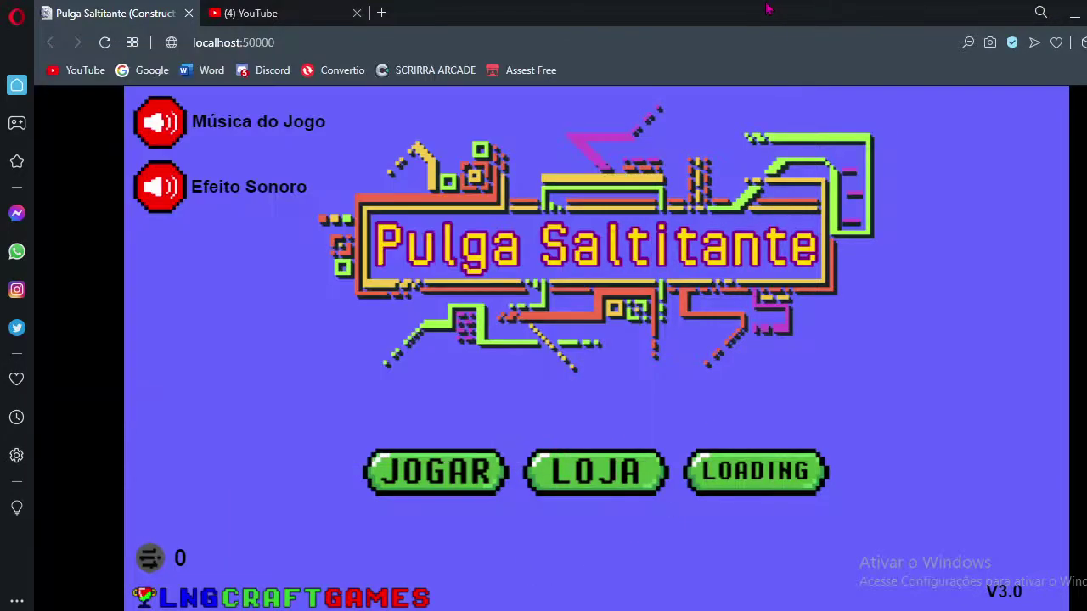
pyautogui.press('Right')
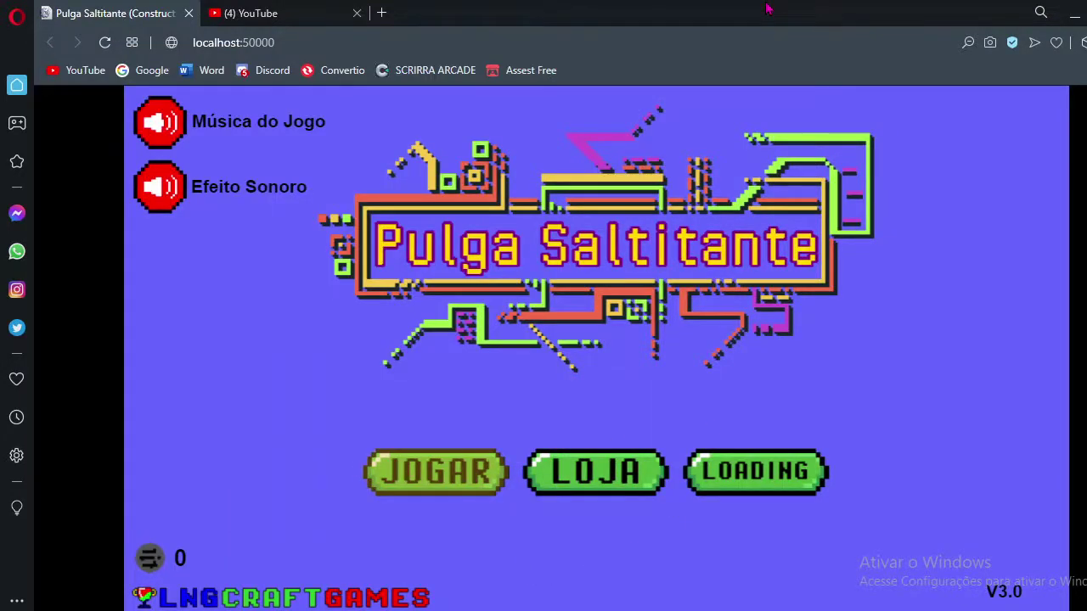
pyautogui.press('Right')
pyautogui.press('Right')
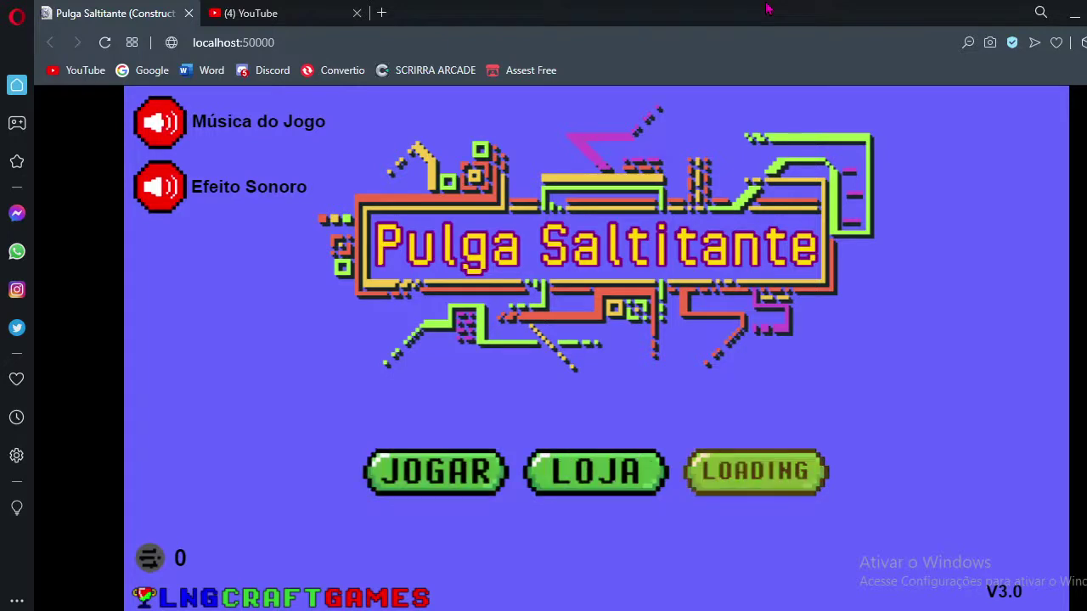
pyautogui.press('Left')
pyautogui.press('Left')
pyautogui.press('Return')
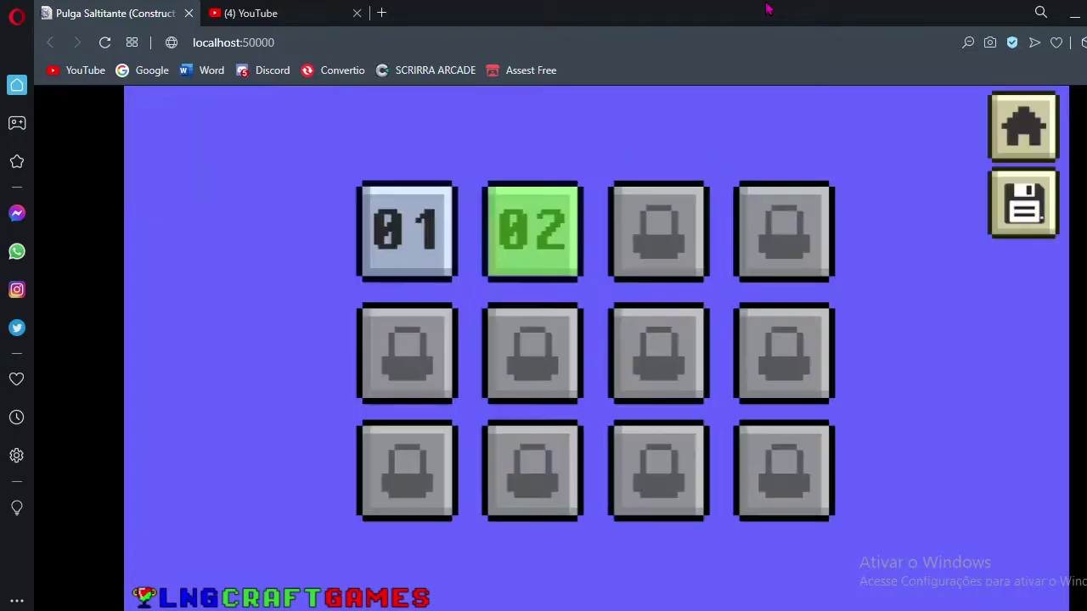
# Test moving between the unlocked levels and start level 01.
pyautogui.press('Left')
pyautogui.press('Right')
pyautogui.press('Left')
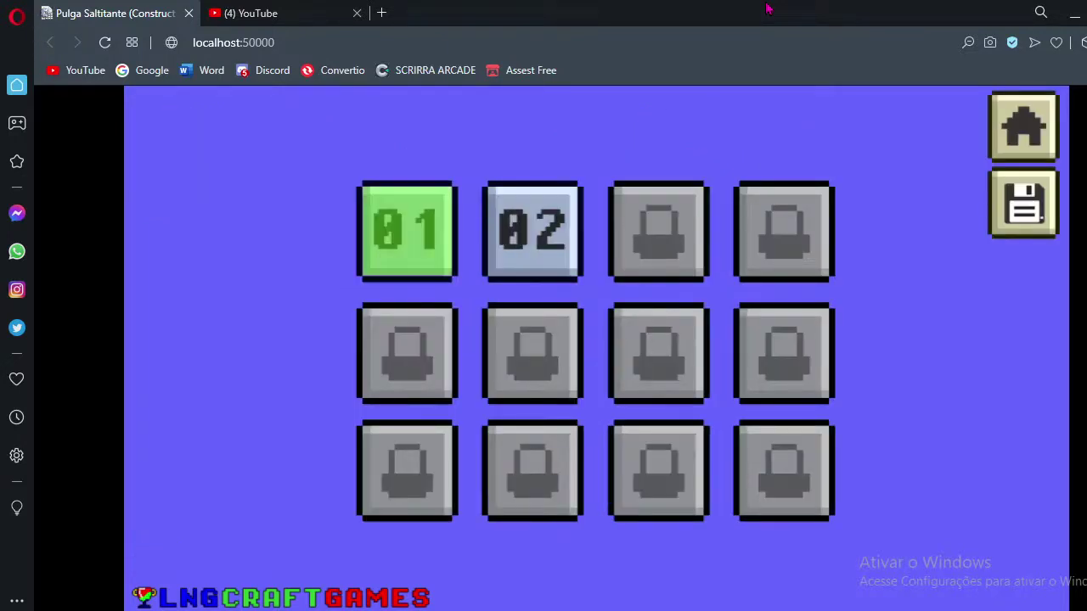
pyautogui.press('Return')
# Run the character to the right, jump over the red platform, and cross the gap to the coin ledge.
pyautogui.press('Right')
pyautogui.press('Up')
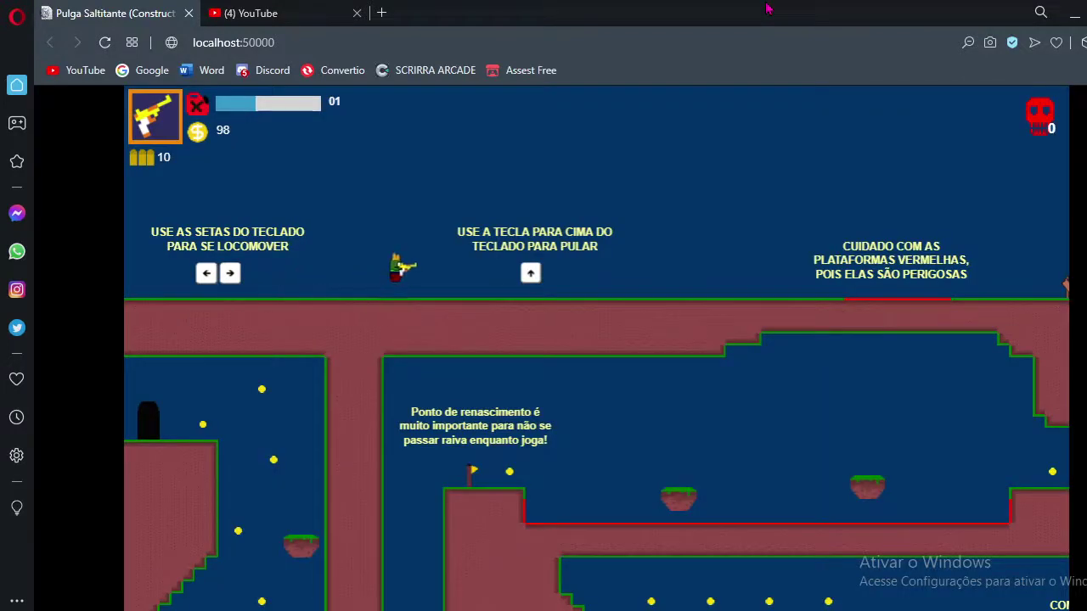
pyautogui.press('Right')
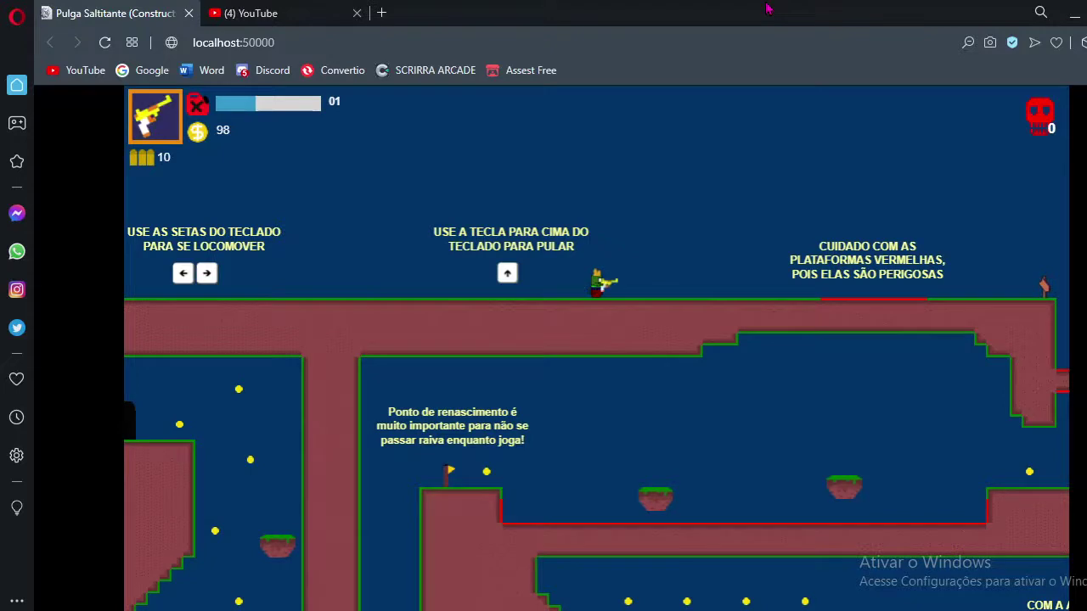
pyautogui.press('Right')
pyautogui.press('Up')
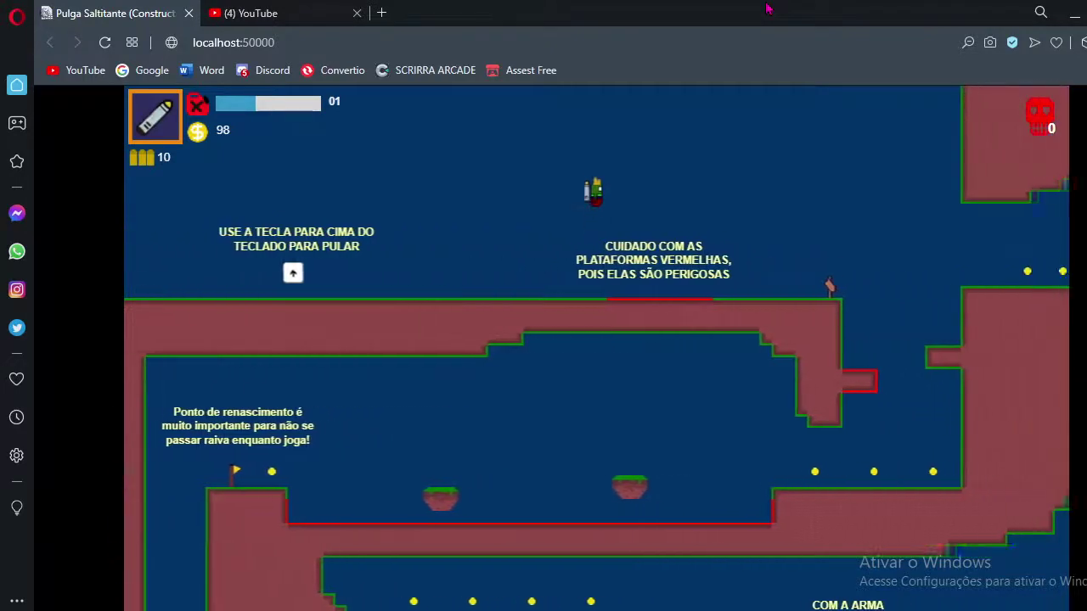
pyautogui.press('Right')
pyautogui.press('Up')
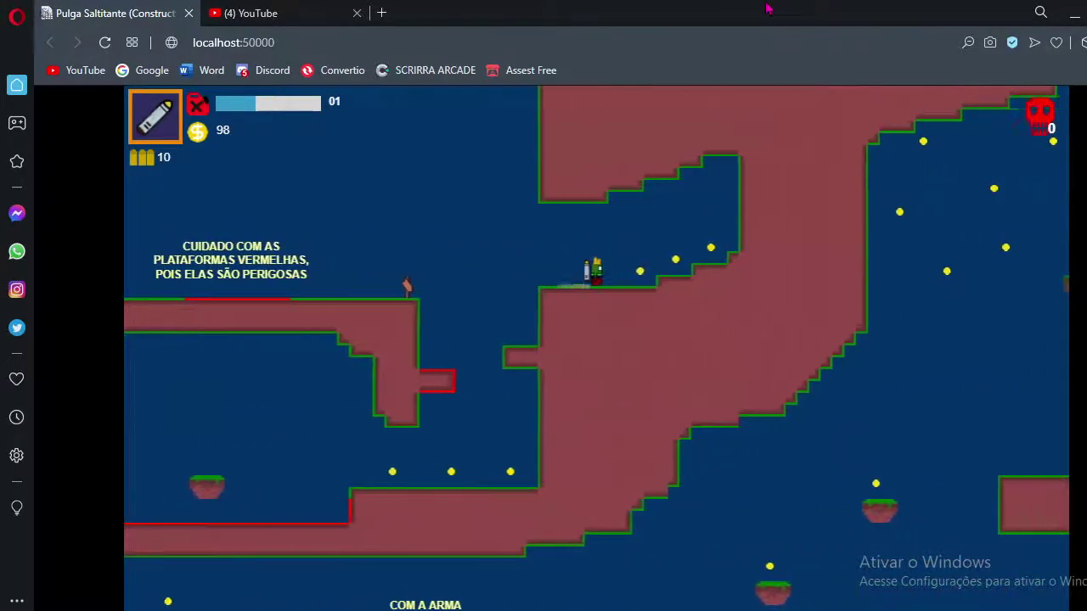
# Collect the ledge's coins, drop into the passage below, and try to cross the red pit on the floating platforms.
pyautogui.press('Right')
pyautogui.press('Left')
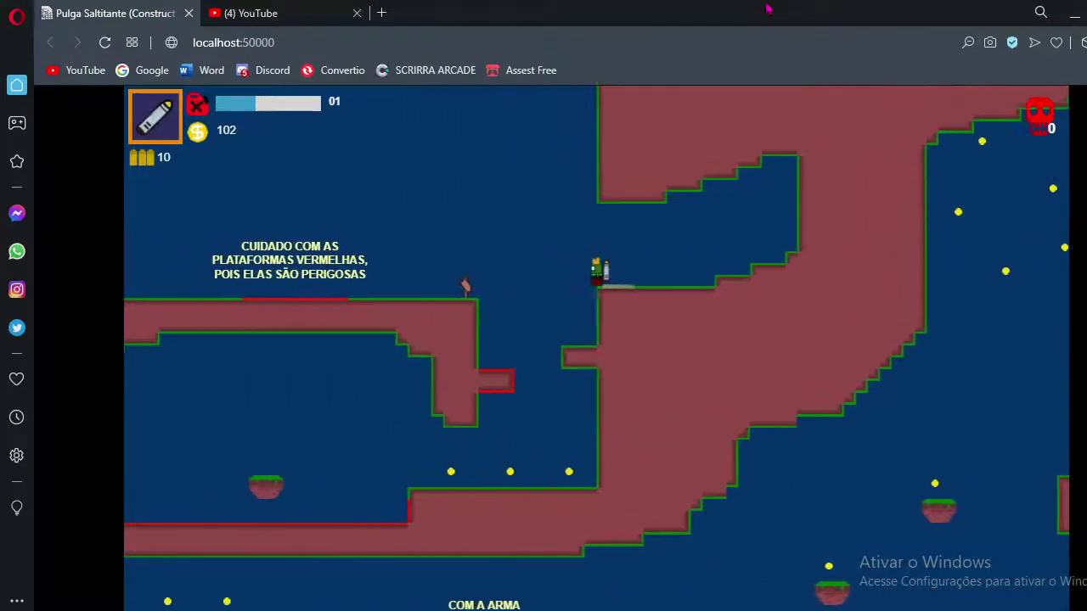
pyautogui.press('Left')
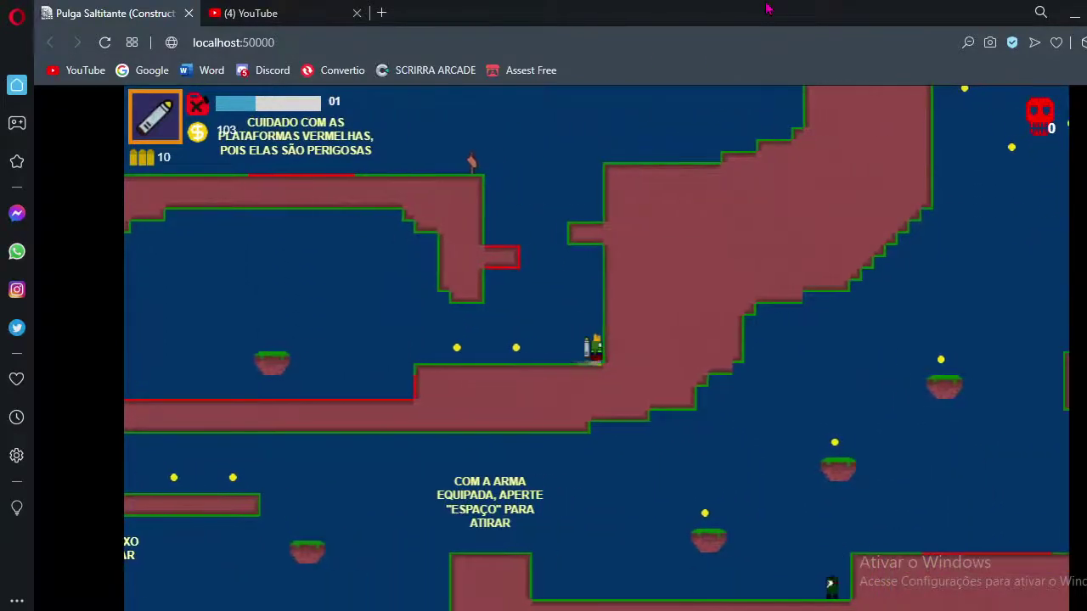
pyautogui.press('Left')
pyautogui.press('Right')
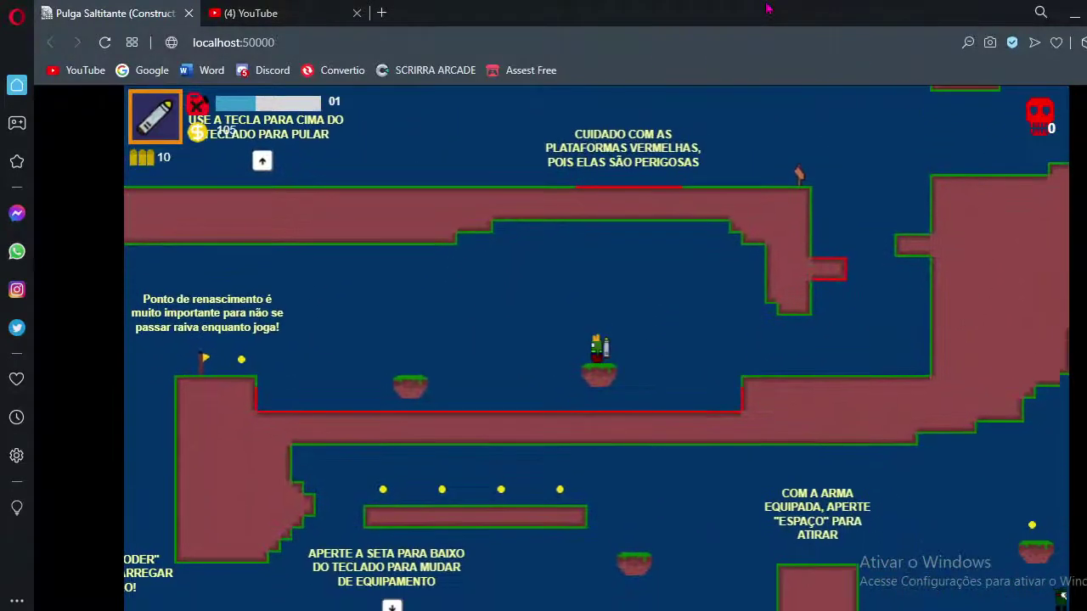
pyautogui.press('Up')
pyautogui.press('Left')
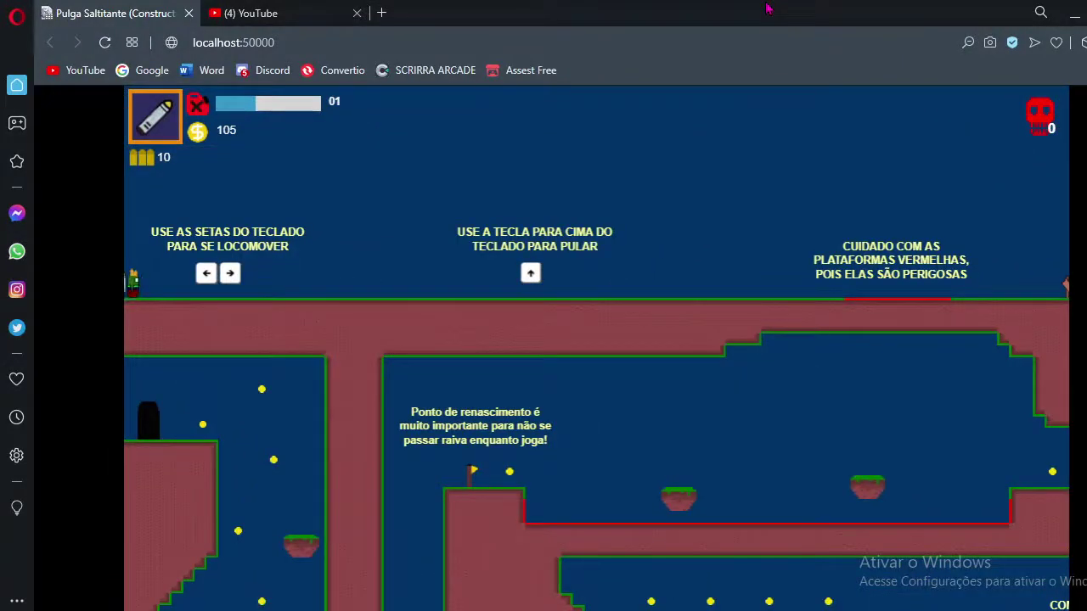
# Run from the level start back to the coin ledge, collect its coins, and drop into the passage below.
pyautogui.press('Right')
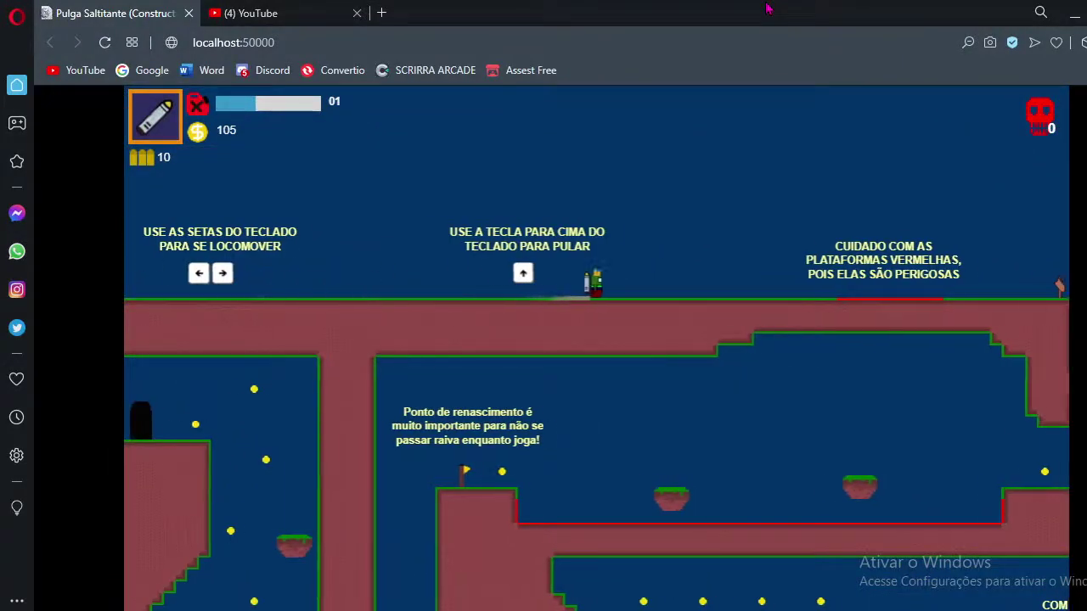
pyautogui.press('Right')
pyautogui.press('Up')
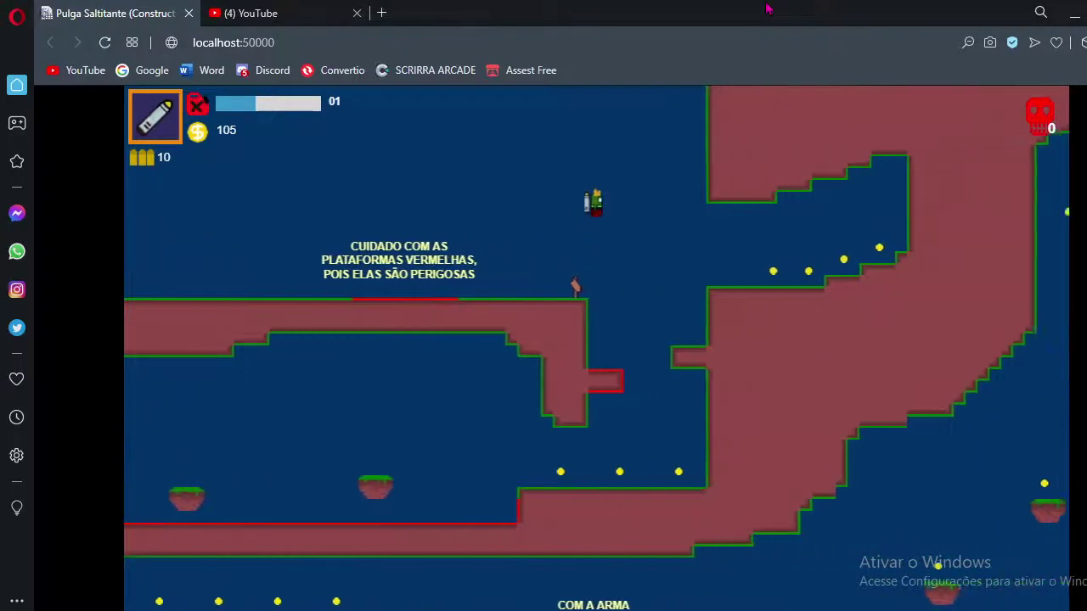
pyautogui.press('Right')
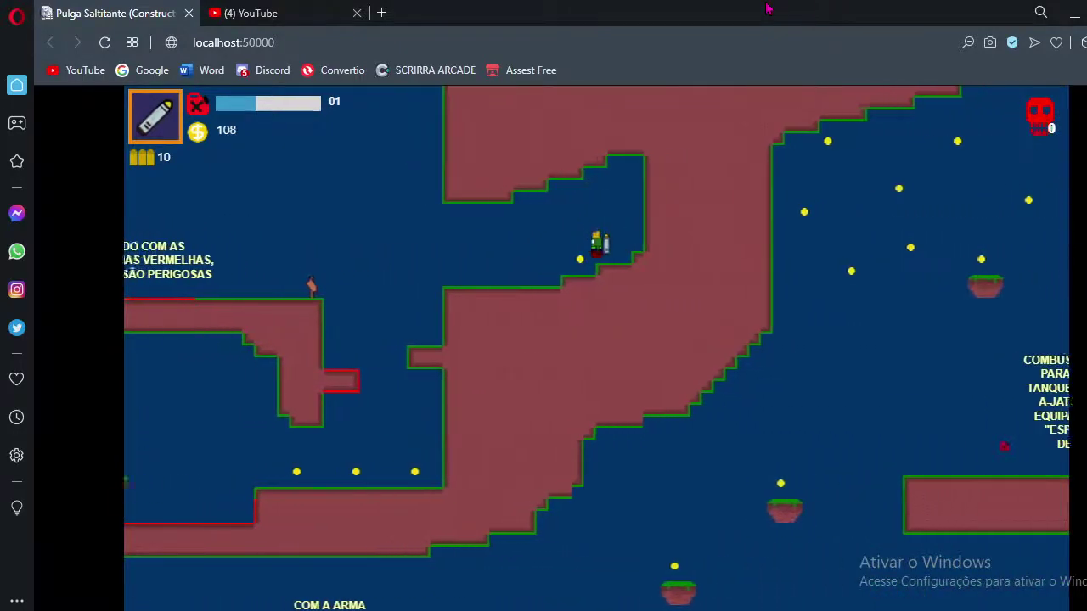
pyautogui.press('Left')
pyautogui.press('Right')
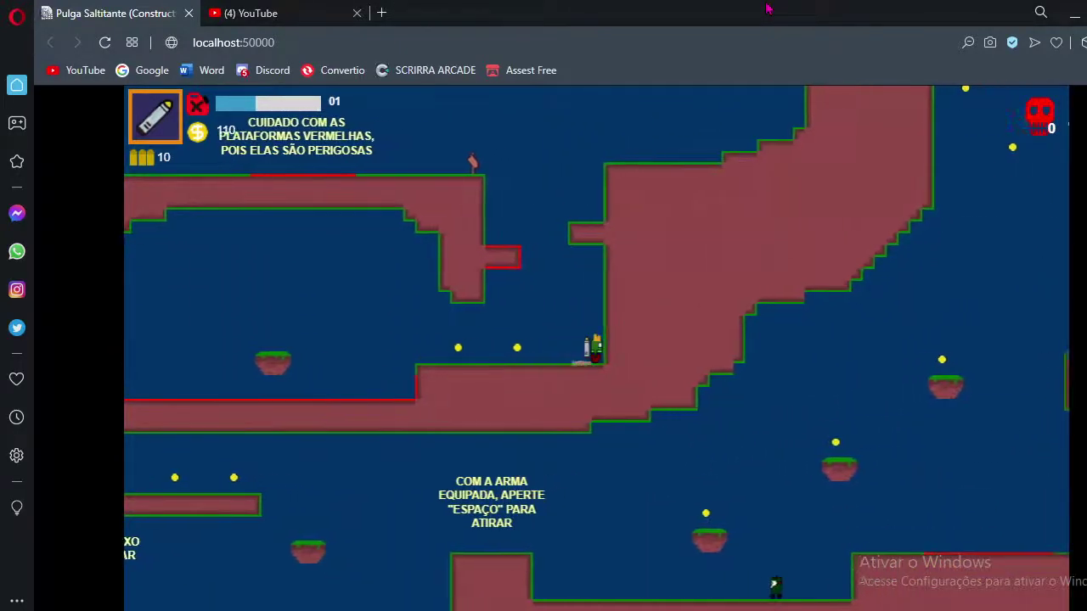
# Cross the red pit over the floating platforms and activate the respawn flag on the far side.
pyautogui.press('Left')
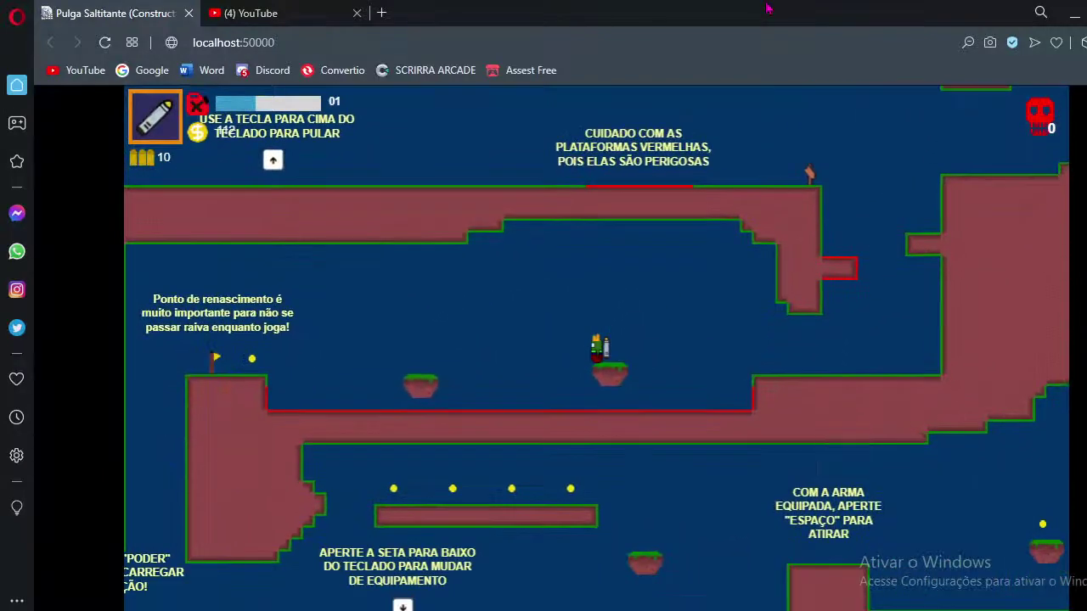
pyautogui.press('Left')
pyautogui.press('Up')
pyautogui.press('Up')
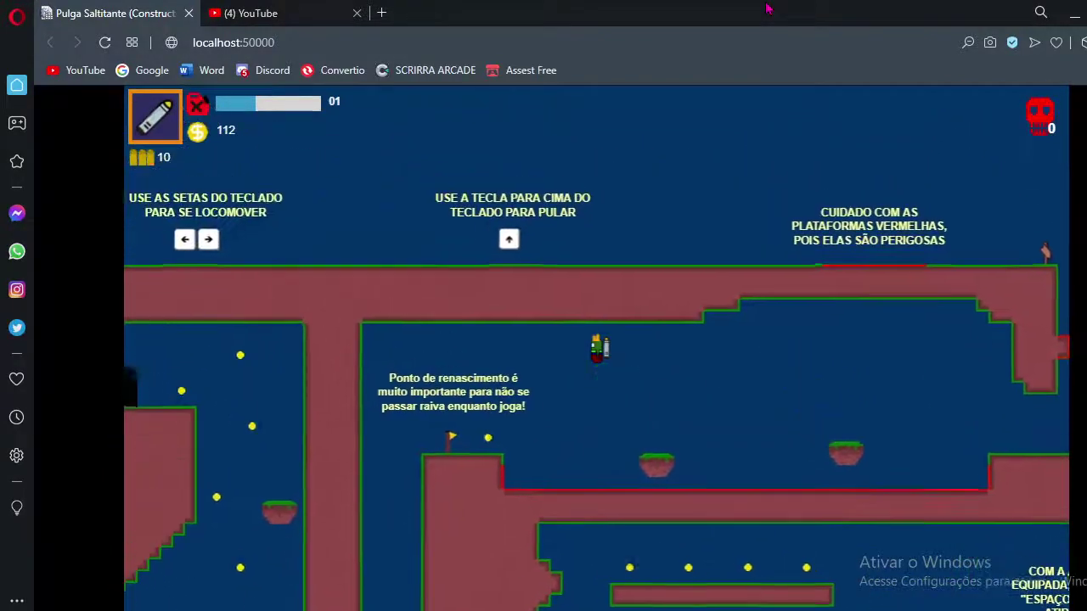
pyautogui.press('Left')
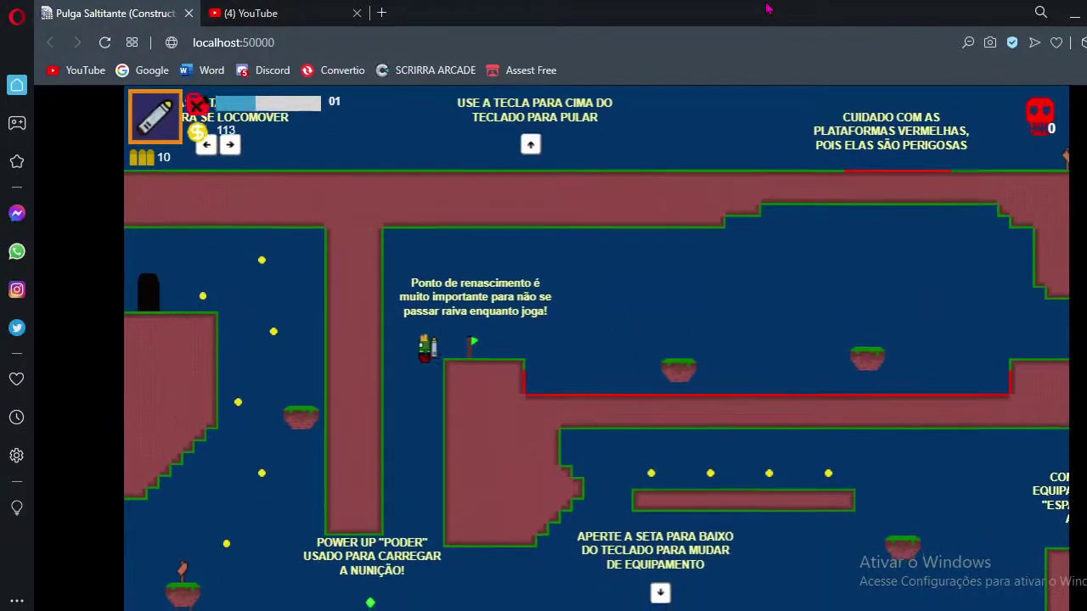
# Drop to the ammunition power-up, try the jetpack in the shaft below the black door, and head to the equipment-change hint.
pyautogui.press('Left')
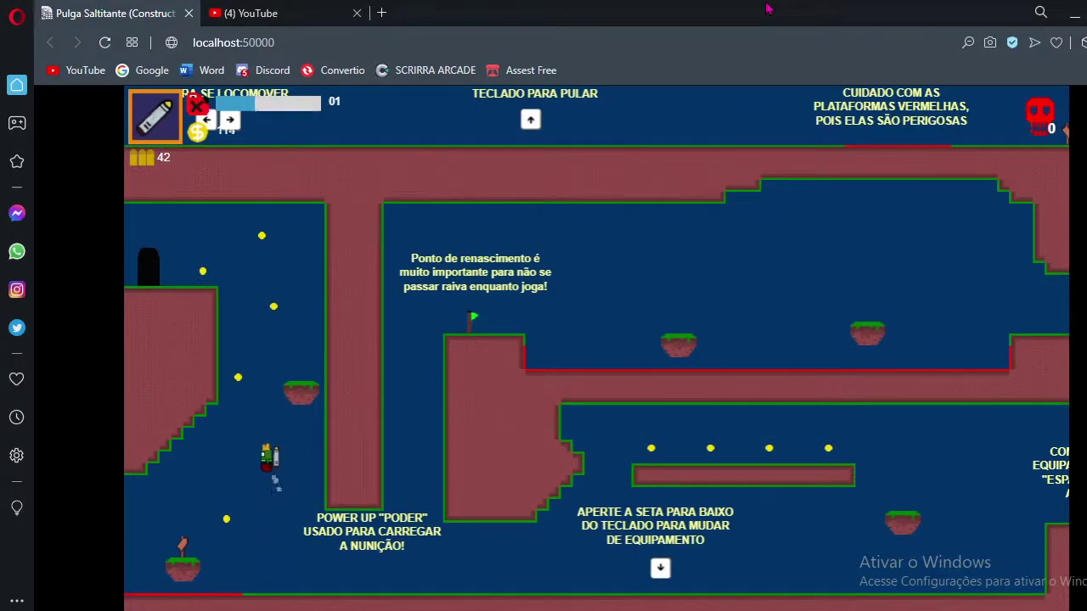
pyautogui.press('Up')
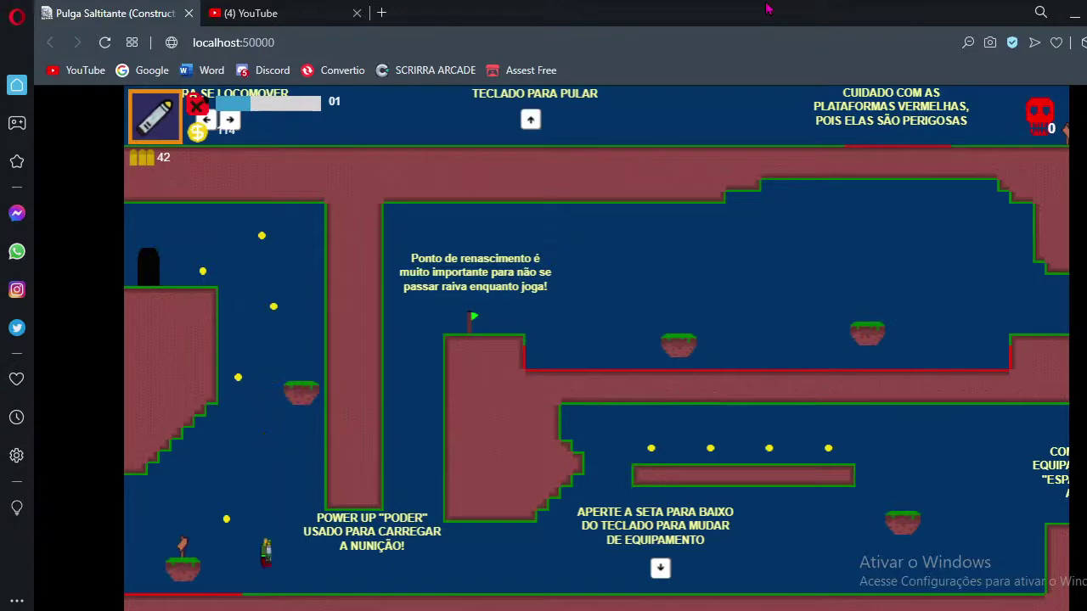
pyautogui.press('Right')
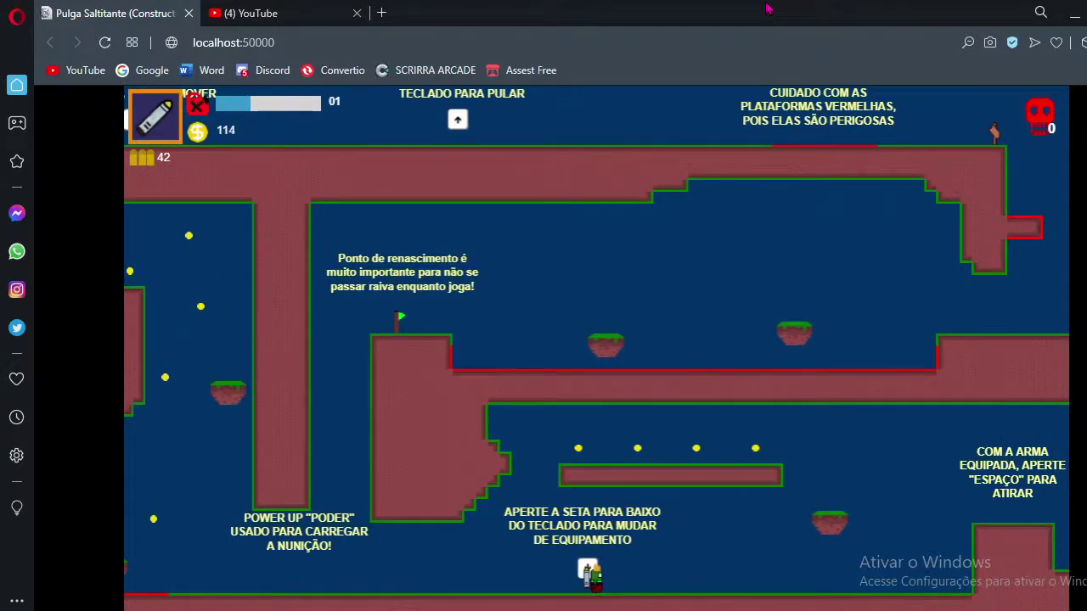
# Switch the equipment to the gun, advance over the raised block, and shoot the enemy beyond it.
pyautogui.press('Down')
pyautogui.press('Right')
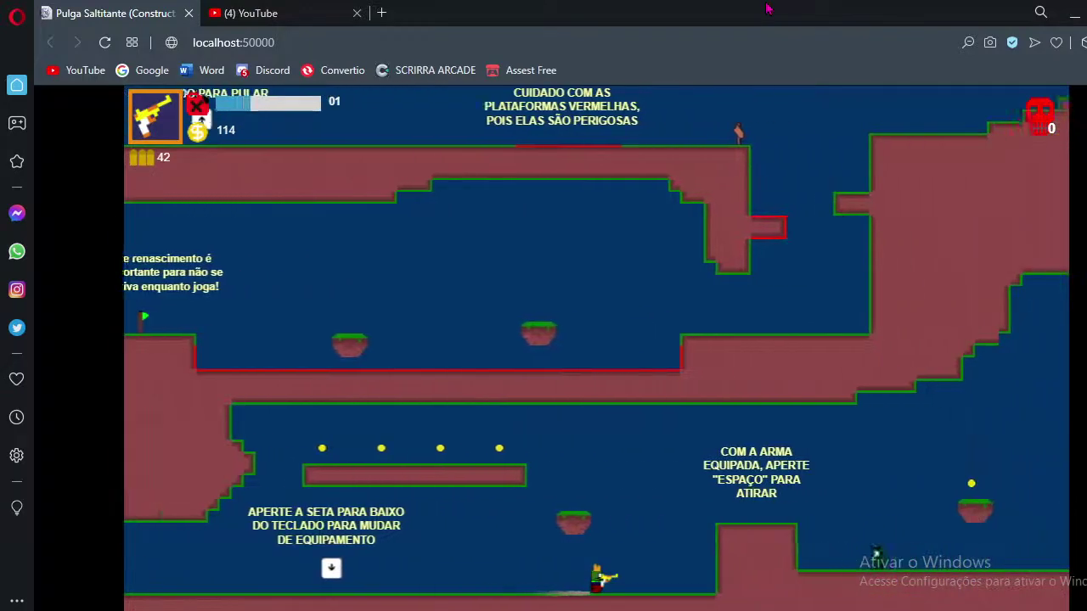
pyautogui.press('Right')
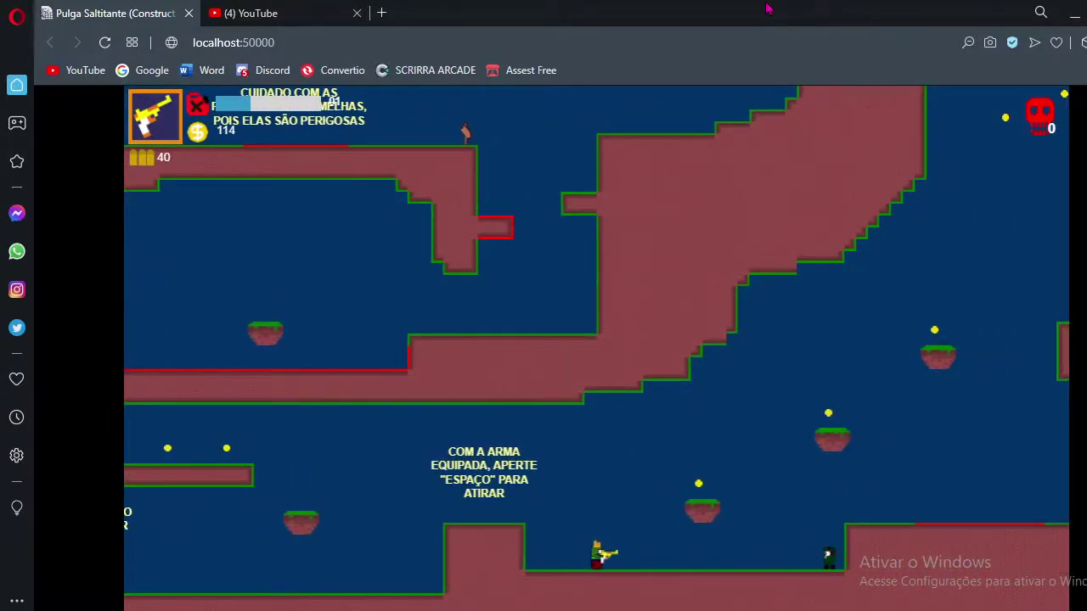
pyautogui.press('space')
pyautogui.press('space')
# Climb the floating platforms to the upper ledge and collect the jetpack fuel there.
pyautogui.press('Up')
pyautogui.press('Right')
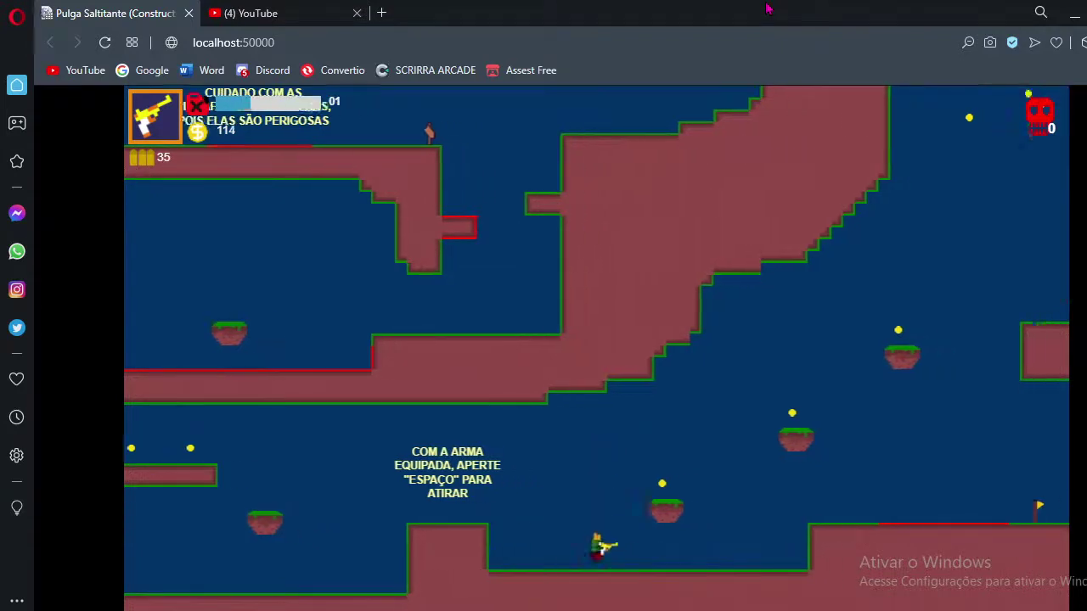
pyautogui.press('Up')
pyautogui.press('Right')
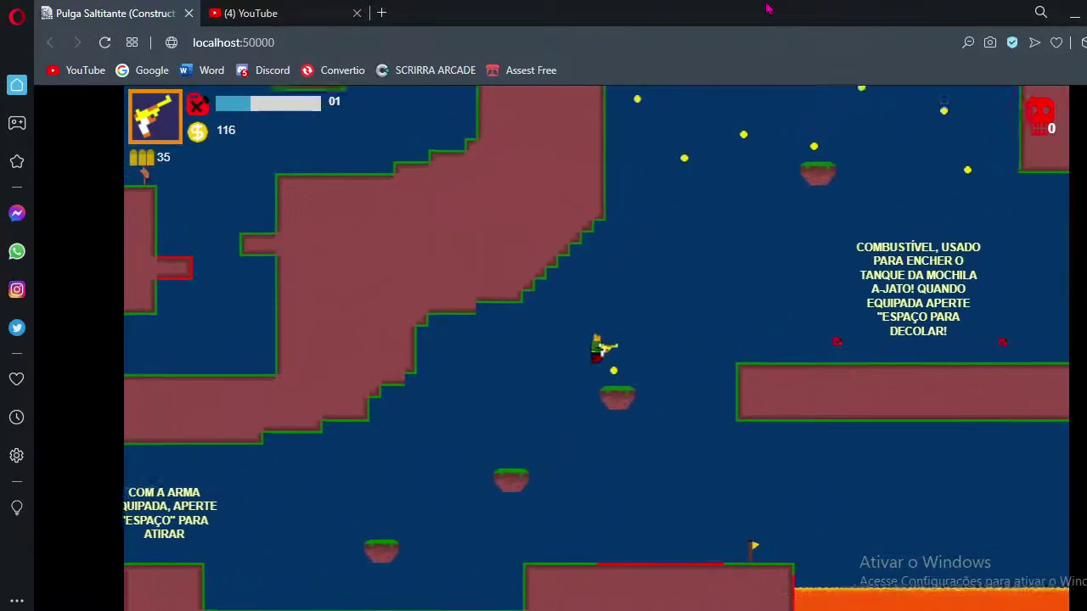
pyautogui.press('Right')
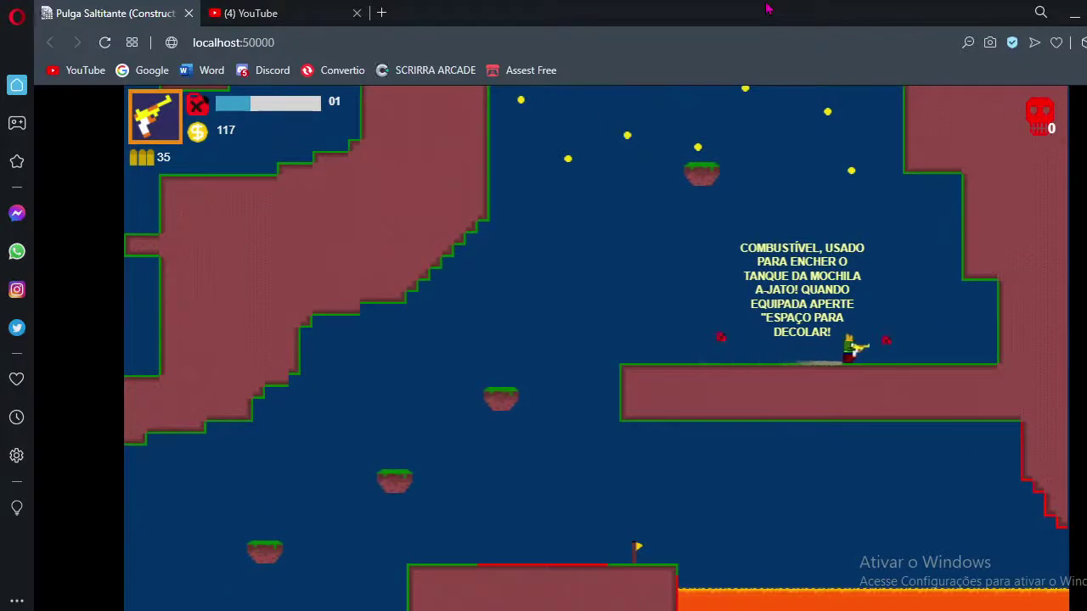
pyautogui.press('Up')
pyautogui.press('Left')
pyautogui.press('Up')
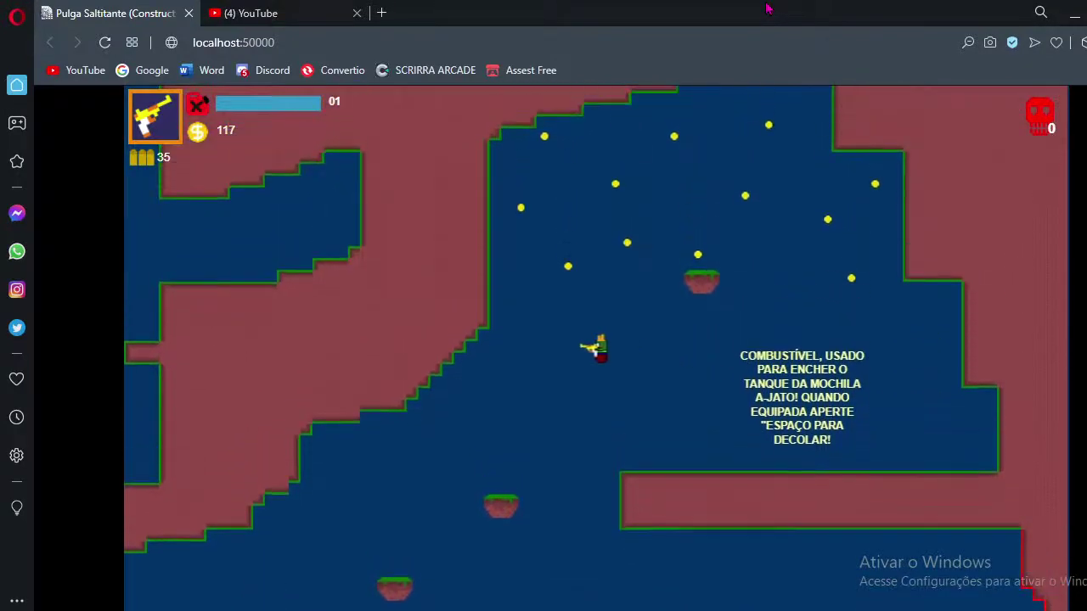
# Fire the gun to the left while returning to the lower floor.
pyautogui.press('space')
pyautogui.press('Left')
pyautogui.press('space')
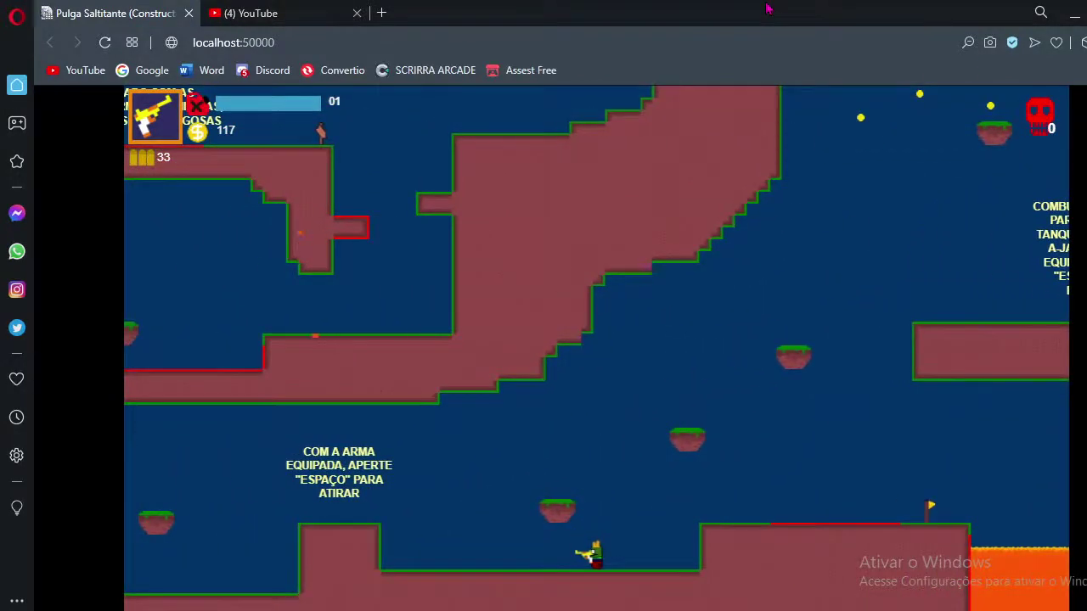
pyautogui.press('space')
# Switch the equipment to the jetpack, return to the shaft below the black door, and fly up into the door to finish level 01.
pyautogui.press('2')
pyautogui.press('Left')
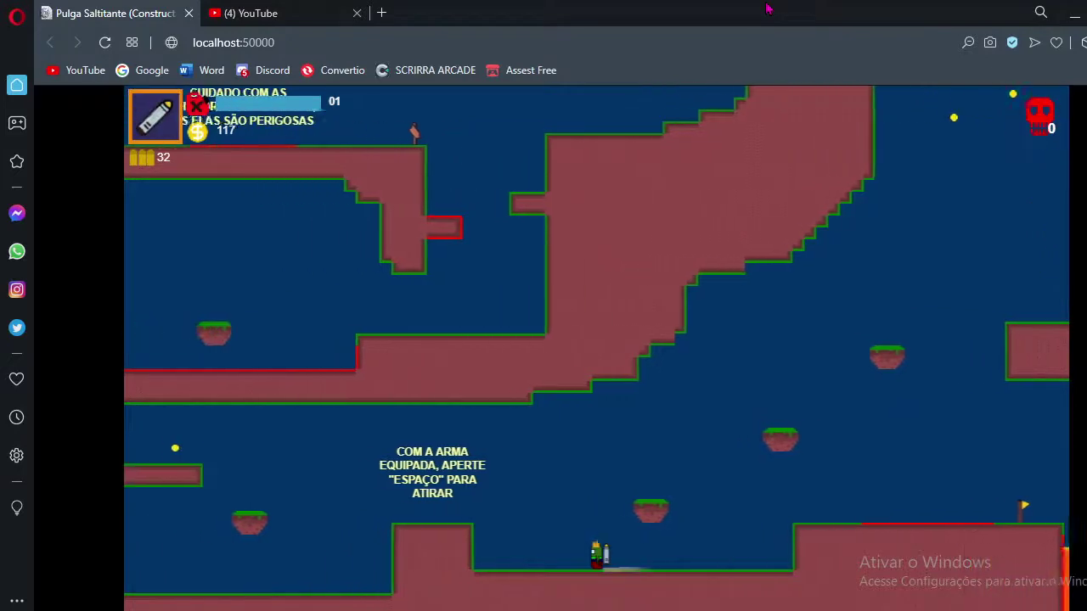
pyautogui.press('Left')
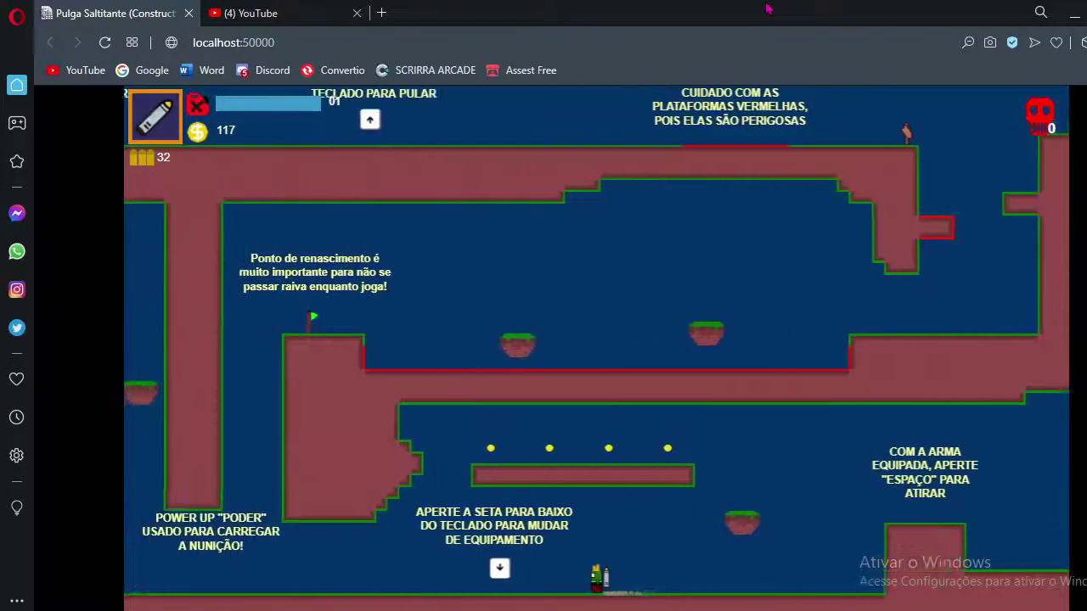
pyautogui.press('Left')
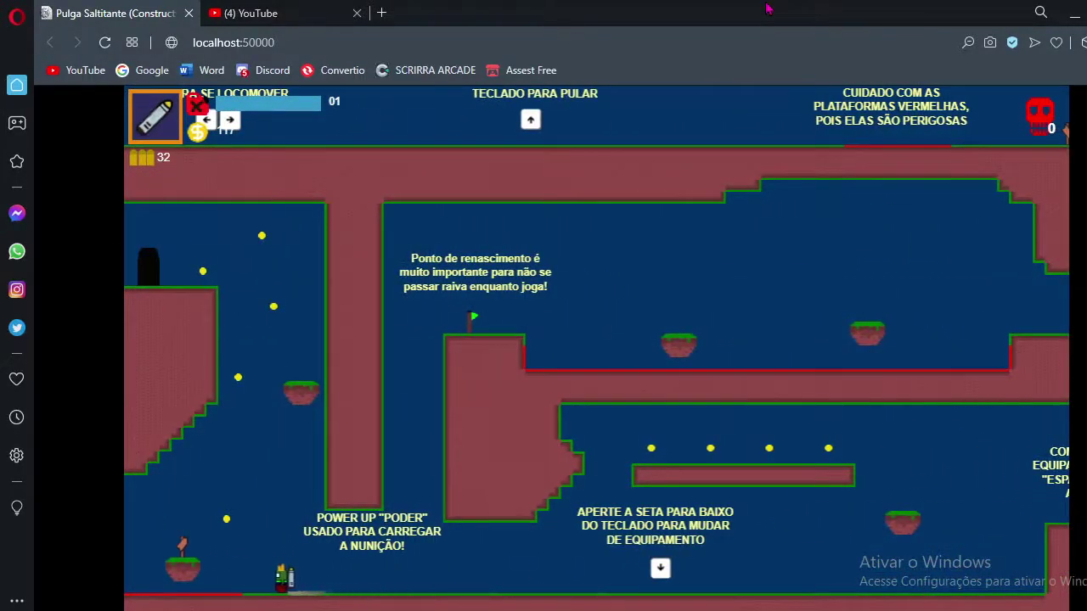
pyautogui.press('Up')
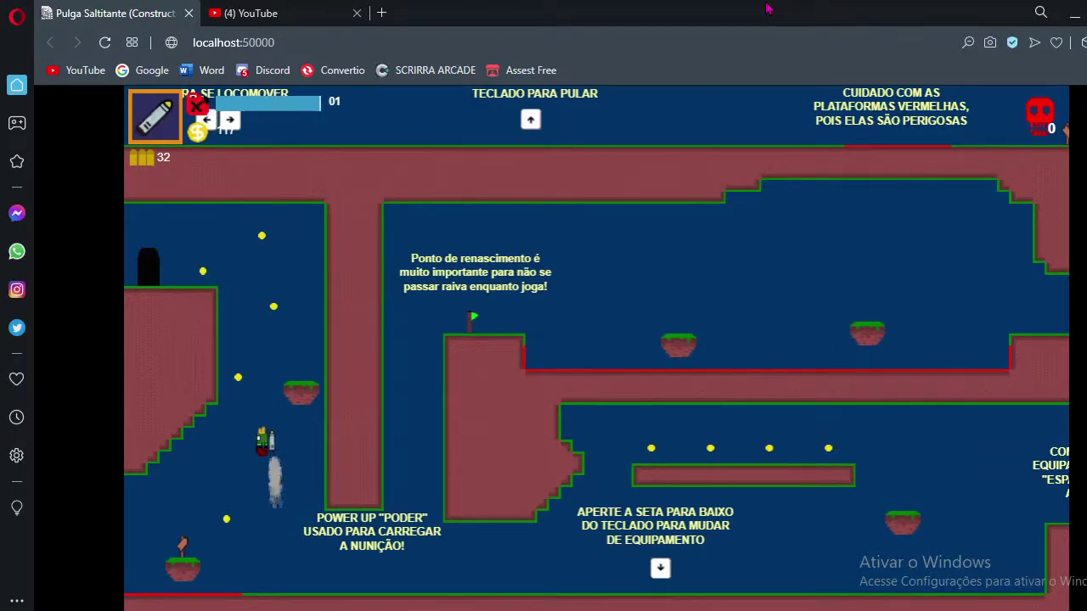
pyautogui.press('Up')
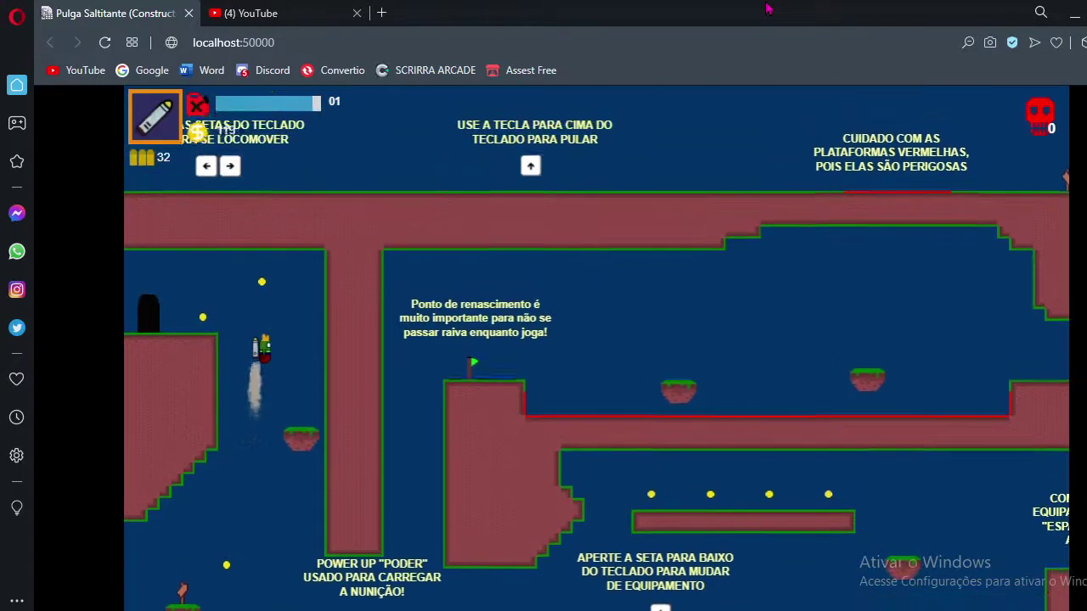
pyautogui.press('Left')
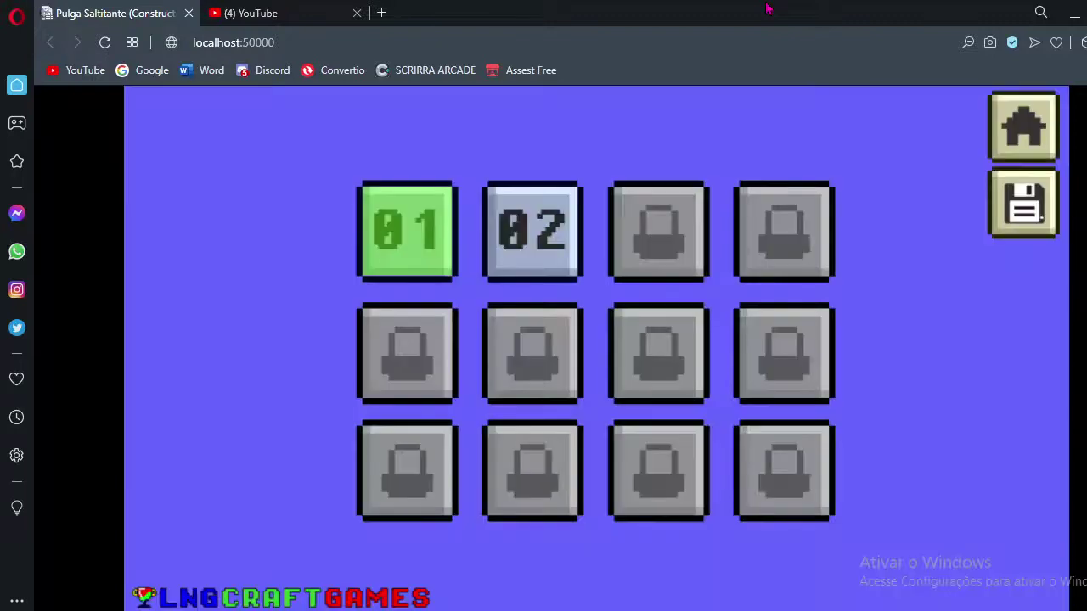
# Try moving the selection back and forth across the level tiles, and start level 02.
pyautogui.press('Right')
pyautogui.press('Right')
pyautogui.press('Left')
pyautogui.press('Right')
pyautogui.press('Right')
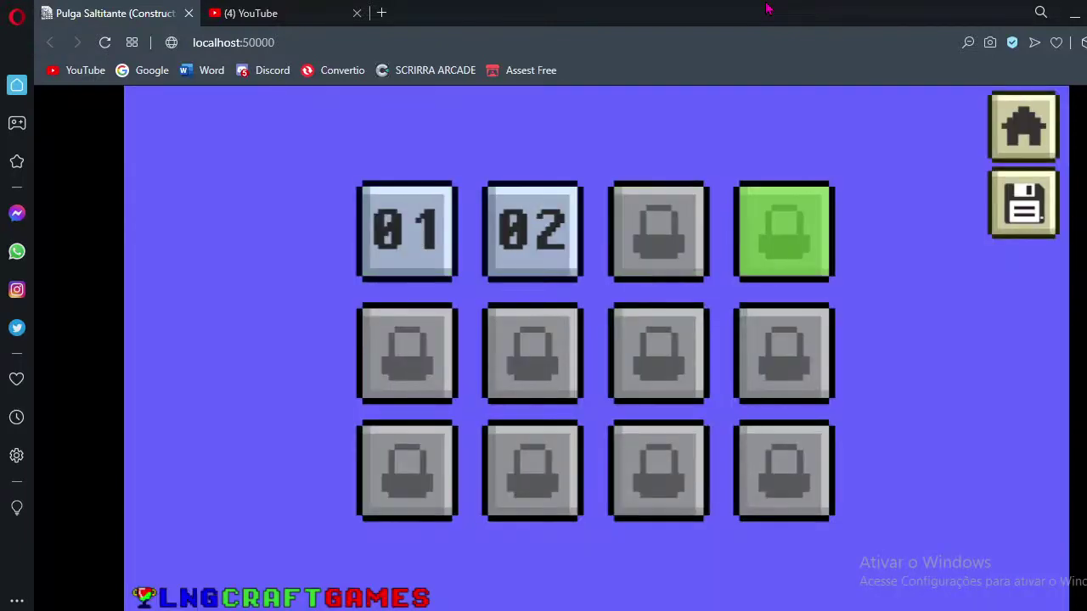
pyautogui.press('Right')
pyautogui.press('Left')
pyautogui.press('Left')
pyautogui.press('Left')
pyautogui.press('Left')
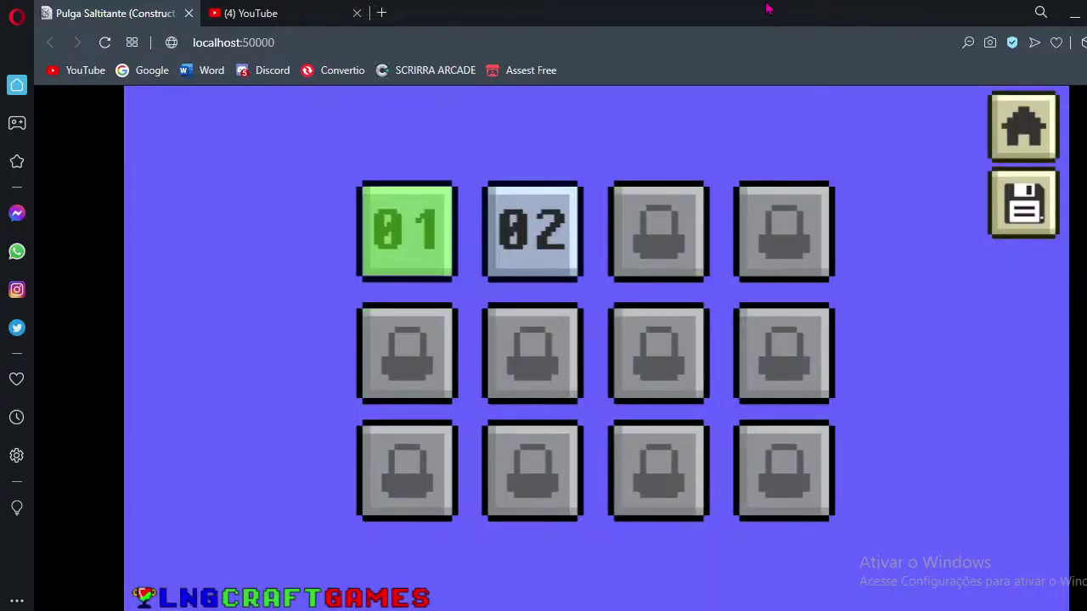
pyautogui.press('Right')
pyautogui.press('Right')
pyautogui.press('Right')
pyautogui.press('Left')
pyautogui.press('Left')
pyautogui.press('Left')
pyautogui.press('Right')
pyautogui.press('Return')
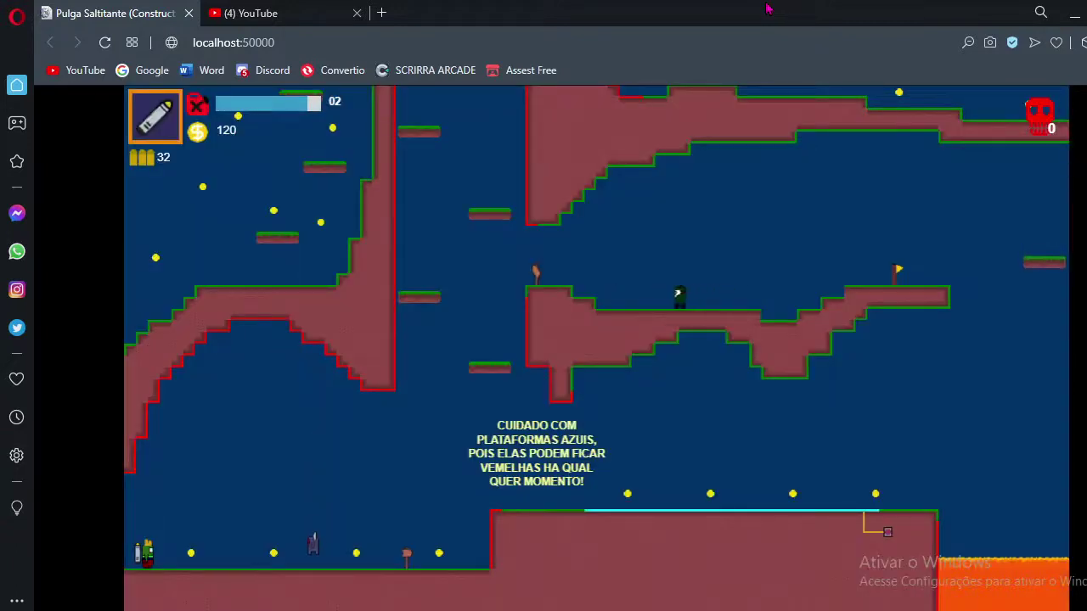
# Switch the equipment to the gun and shoot the enemy hovering over the coins on the starting floor of level 02.
pyautogui.press('Right')
pyautogui.press('Right')
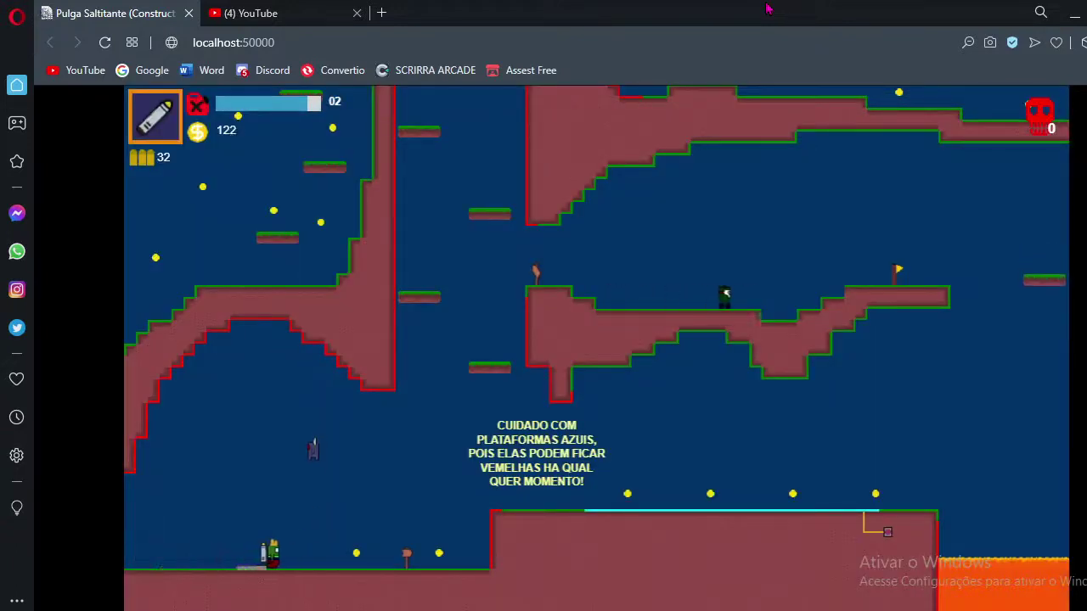
pyautogui.press('Left')
pyautogui.press('Right')
pyautogui.press('q')
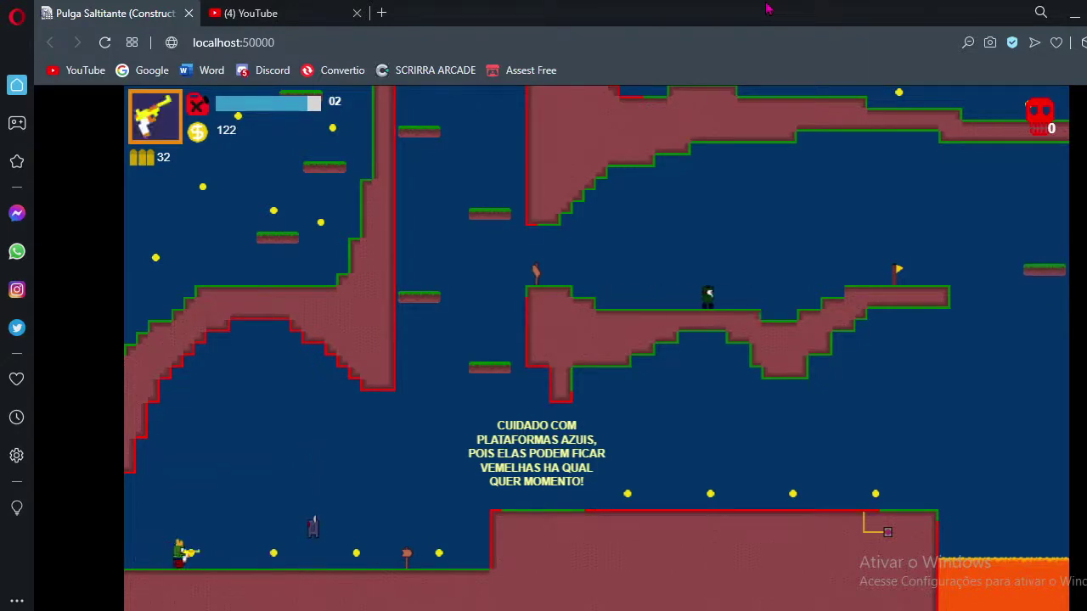
pyautogui.press('Right')
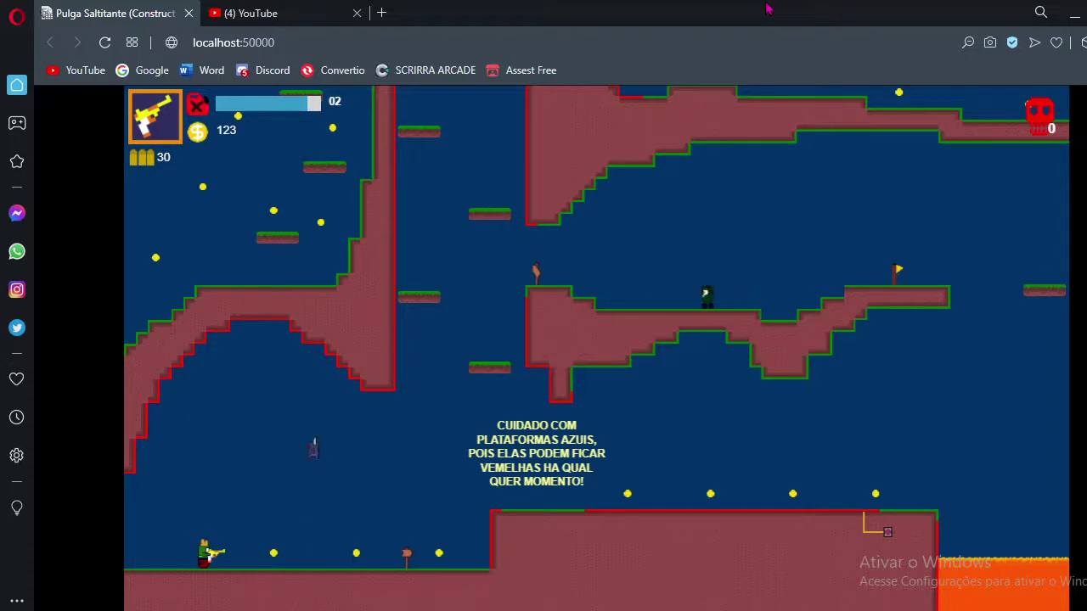
pyautogui.press('space')
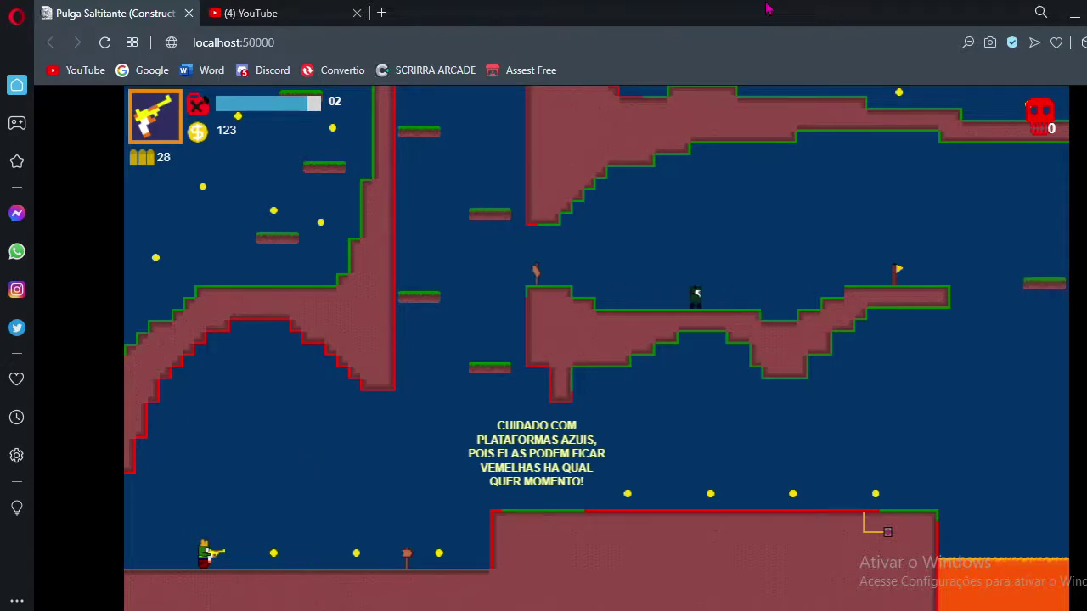
pyautogui.press('space')
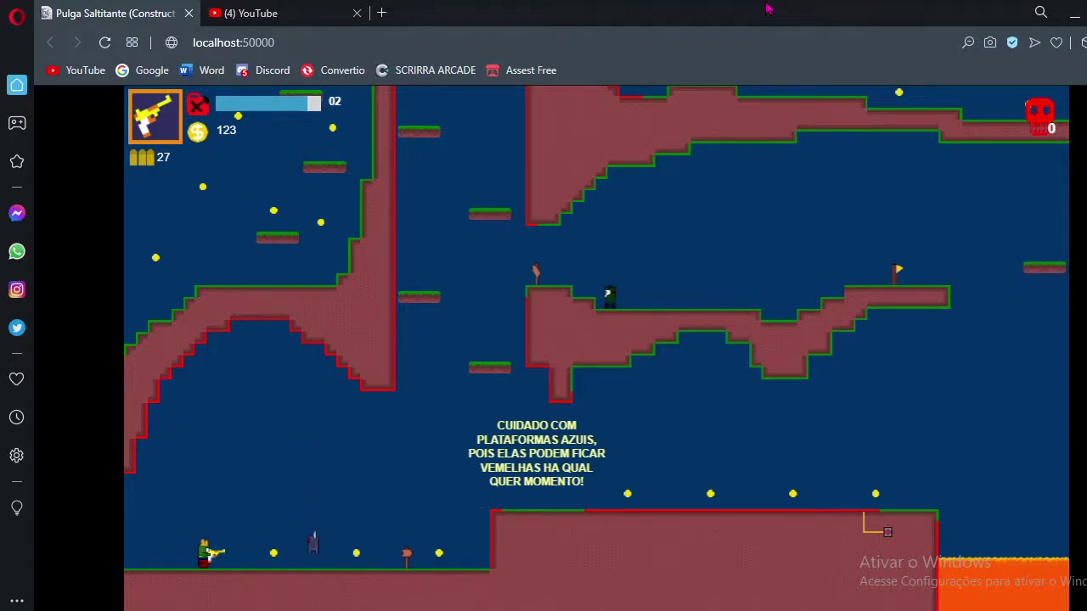
pyautogui.press('space')
pyautogui.press('space')
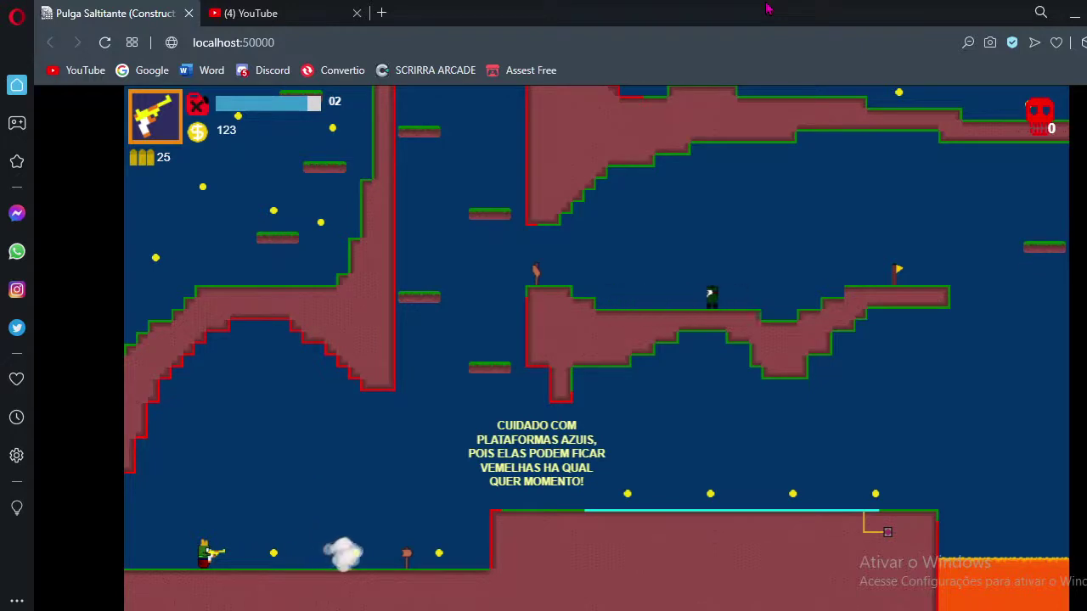
# Collect the coins on the starting floor and the blue platform, and jump across the lava pit.
pyautogui.press('Right')
pyautogui.press('Up')
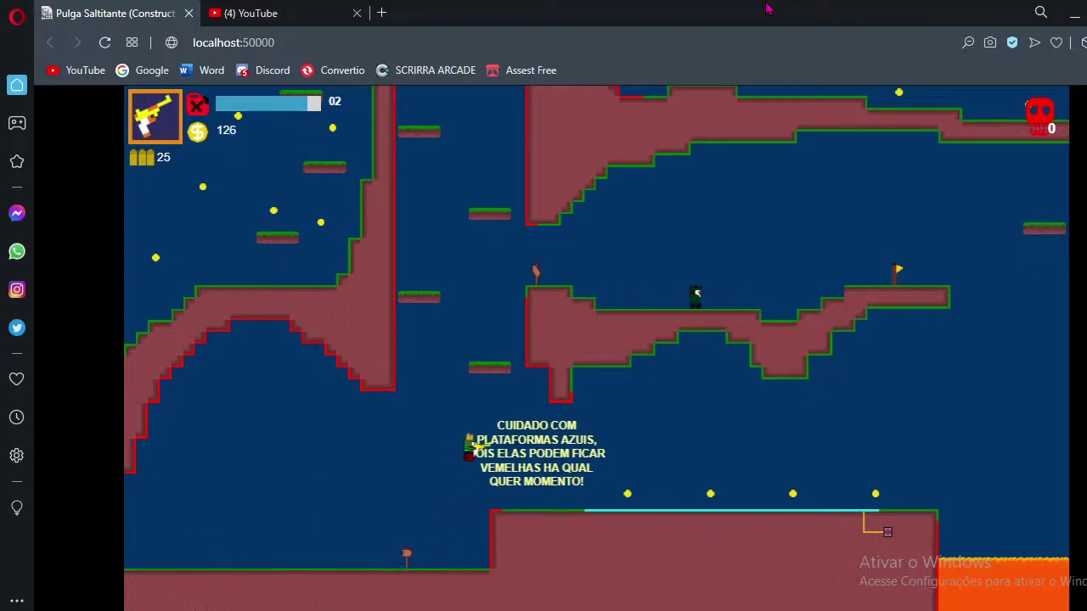
pyautogui.press('Right')
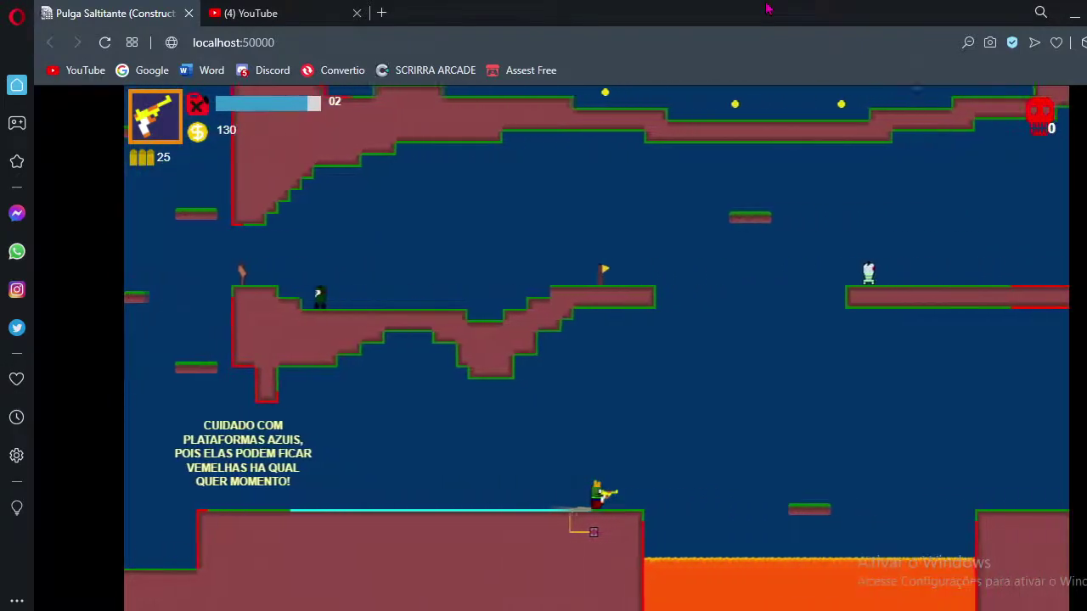
pyautogui.press('Right')
pyautogui.press('Up')
pyautogui.press('Up')
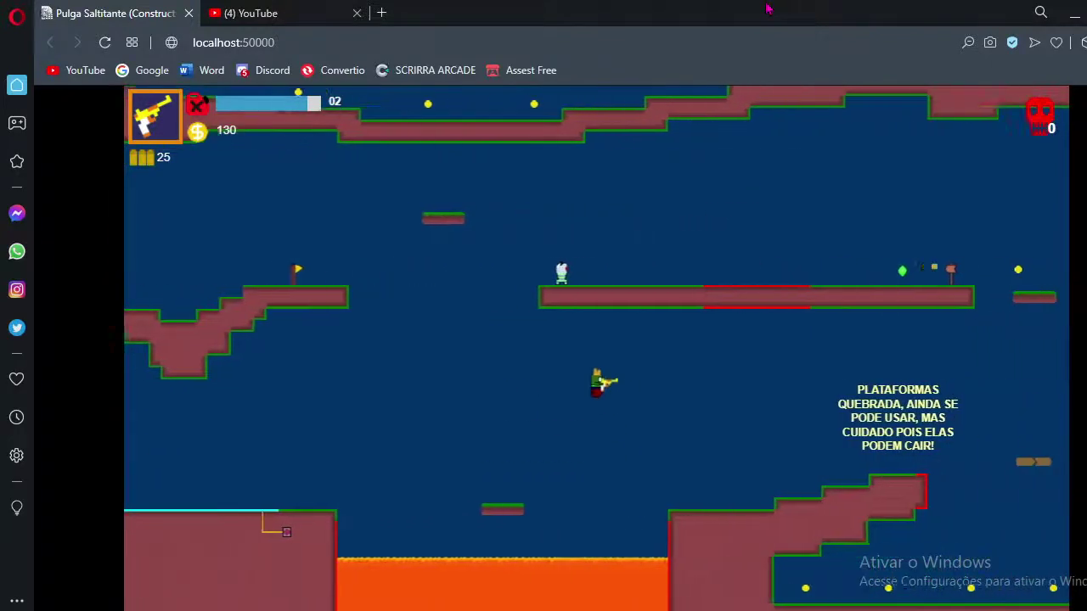
# Advance over the broken platforms, activate the checkpoint flag, and jump up to the lowest purple platform.
pyautogui.press('Right')
pyautogui.press('Up')
pyautogui.press('Up')
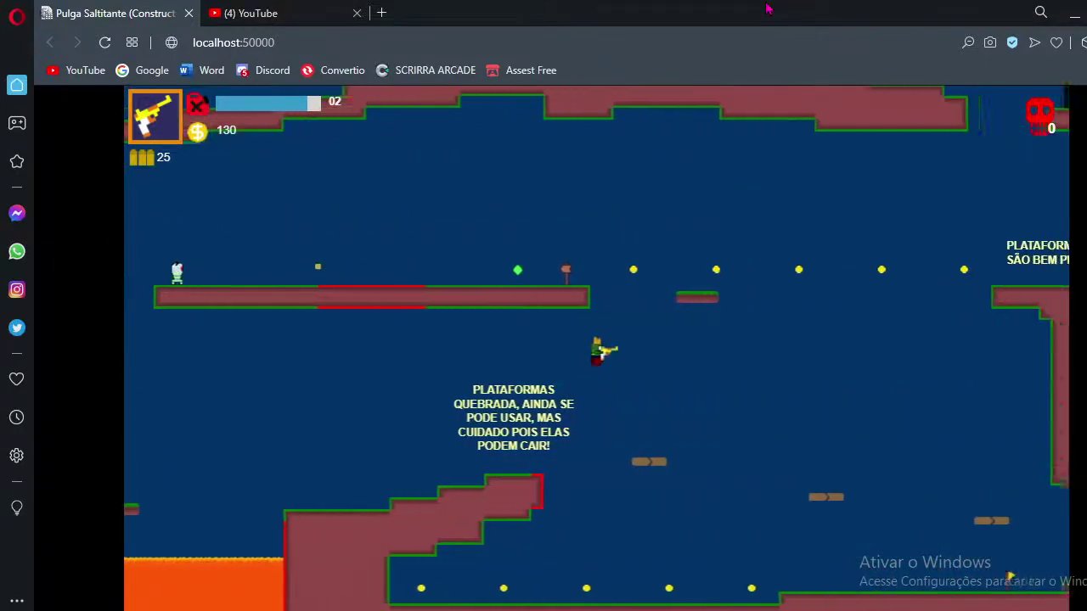
pyautogui.press('Right')
pyautogui.press('Up')
pyautogui.press('Up')
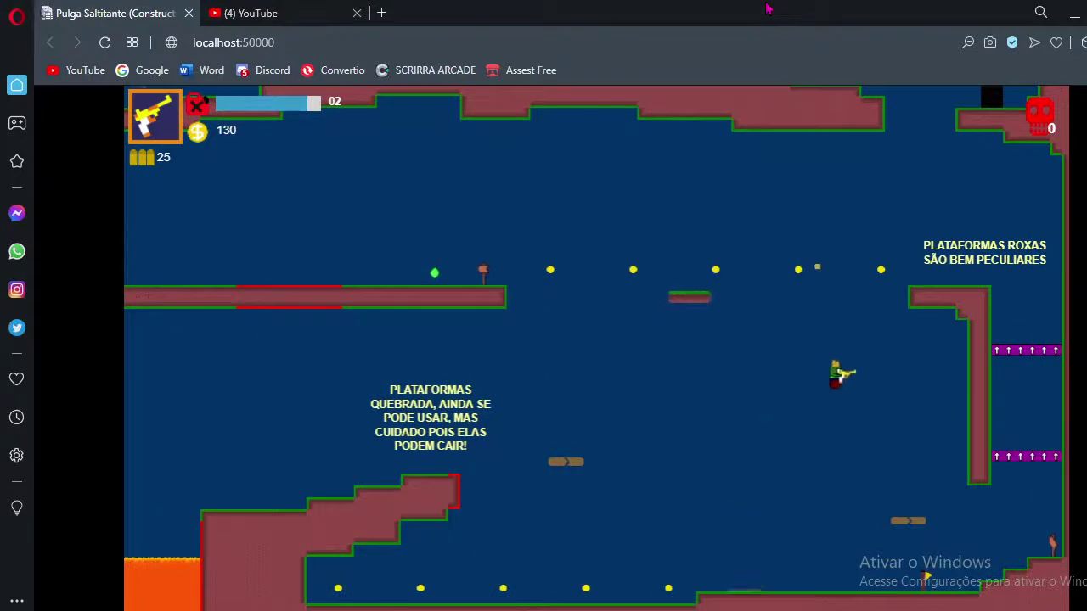
pyautogui.press('Left')
pyautogui.press('Right')
pyautogui.press('Up')
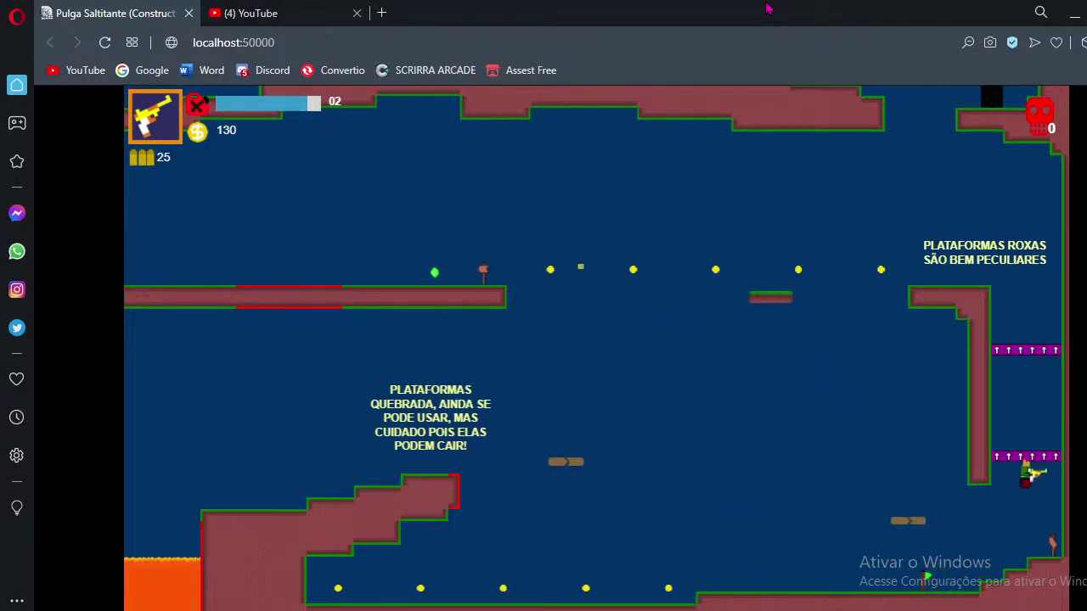
# Climb through the purple platforms and out of the shaft, and drop to the lower floor to collect its coins.
pyautogui.press('Up')
pyautogui.press('Left')
pyautogui.press('Up')
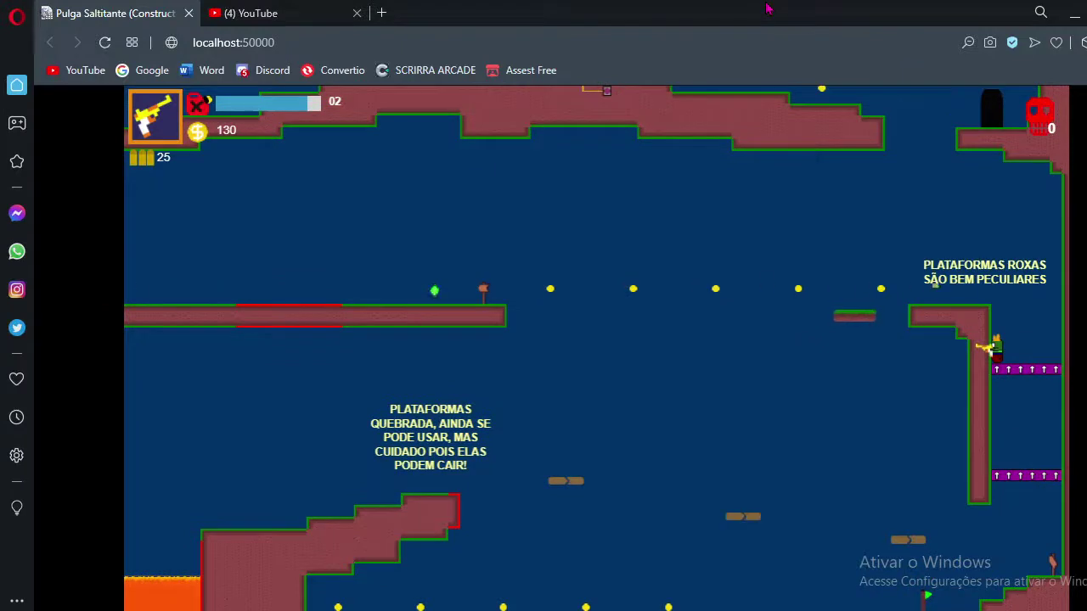
pyautogui.press('Up')
pyautogui.press('Left')
pyautogui.press('Up')
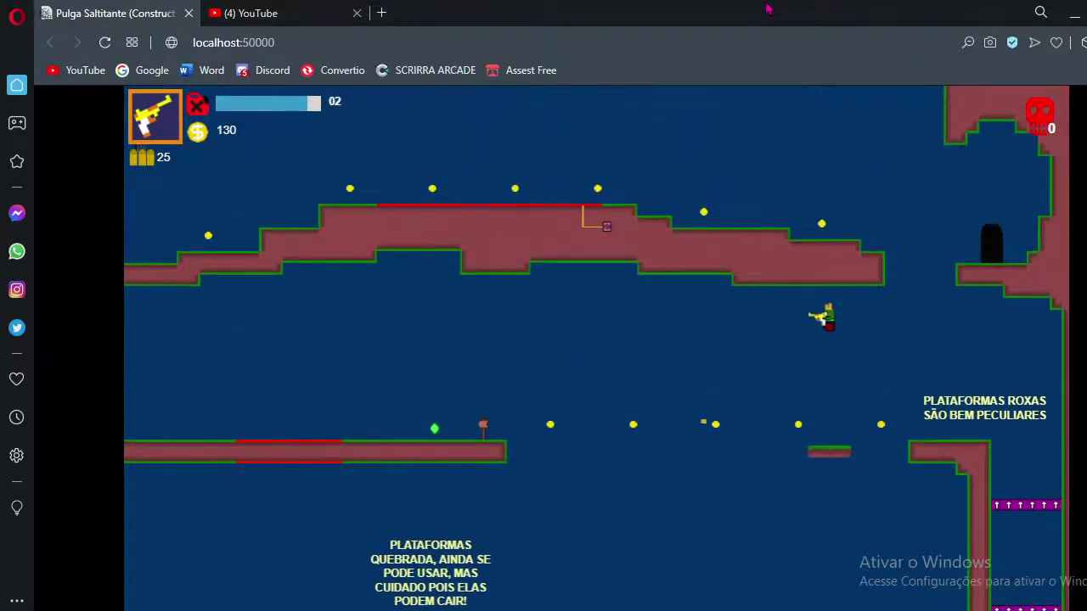
pyautogui.press('Left')
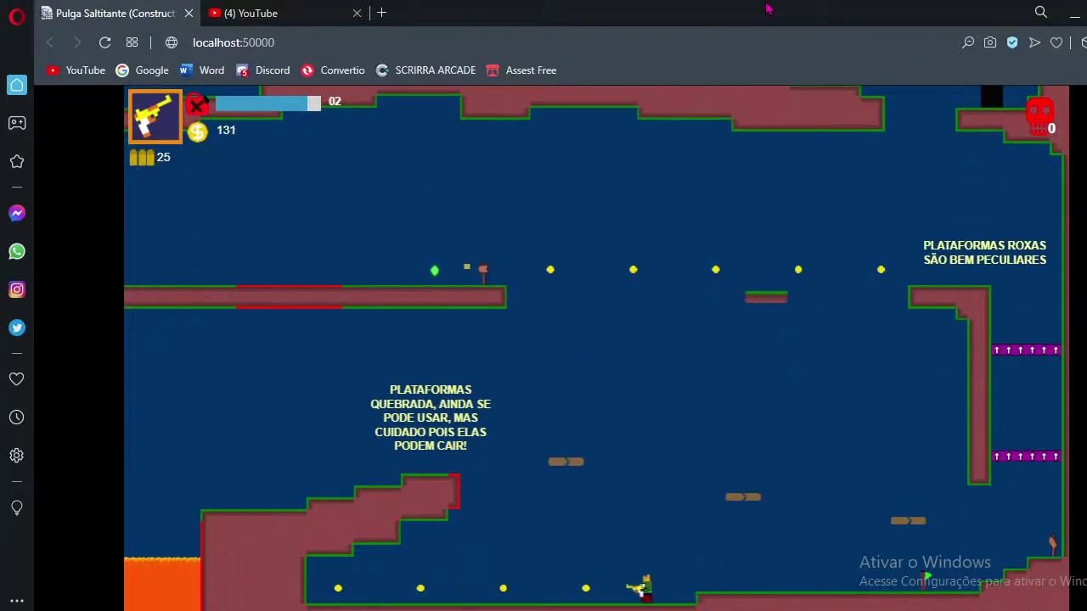
pyautogui.press('Left')
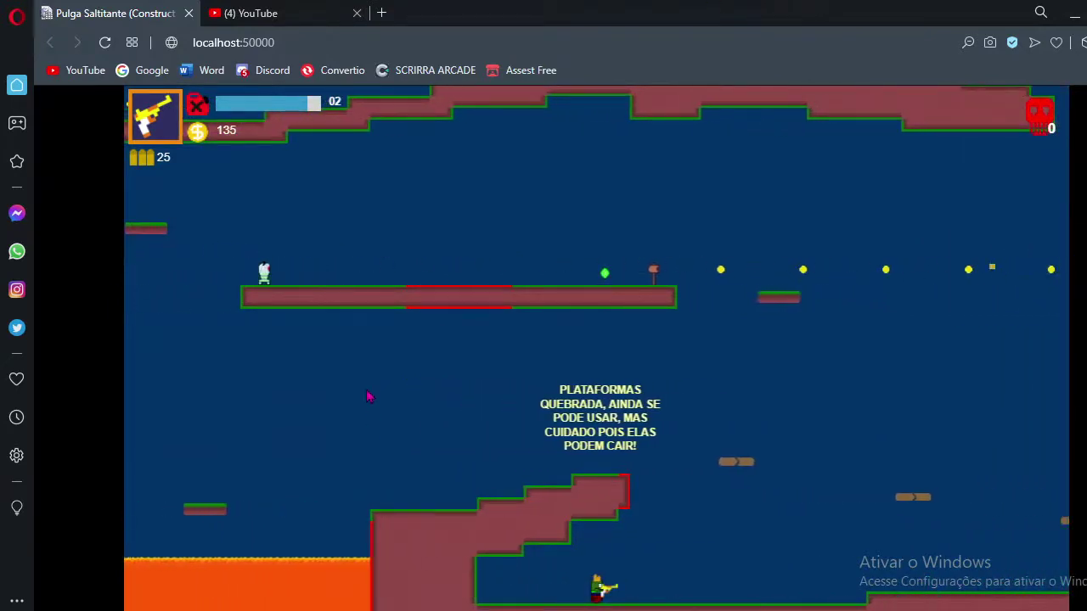
# Switch to JoyToKey and bring up the Stick1 rows of the Joystick 1 assignments.
pyautogui.hotkey('alt', 'Tab')
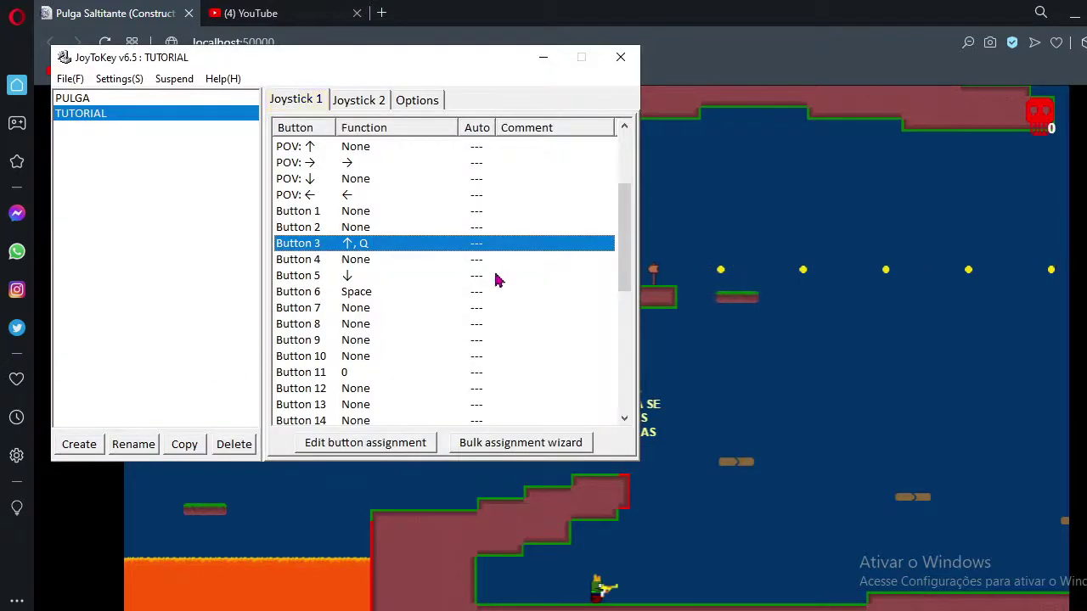
pyautogui.scroll(3, 480, 267)
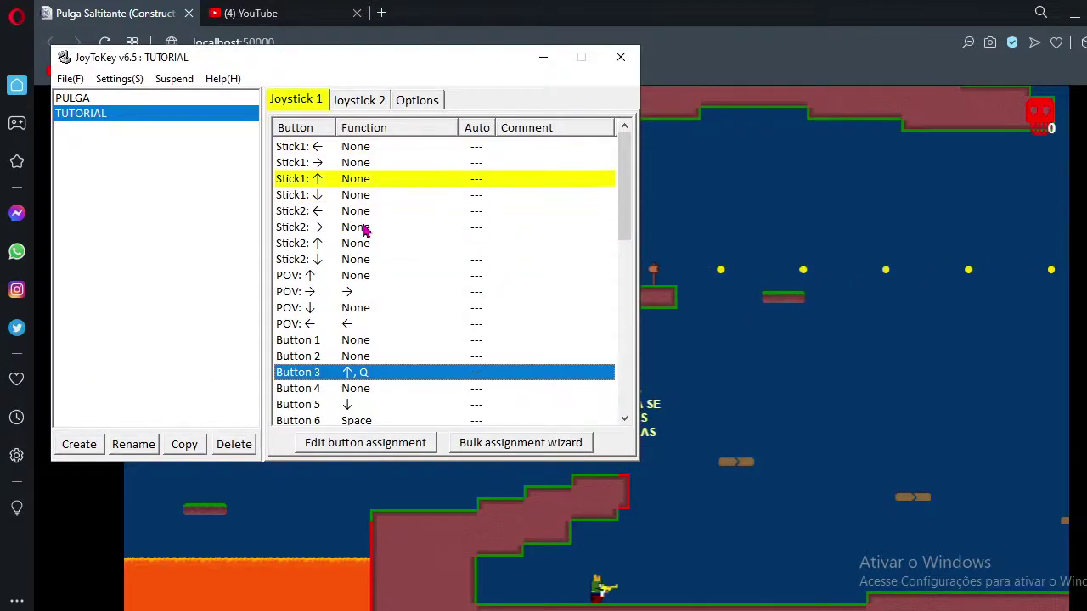
pyautogui.doubleClick(369, 150)
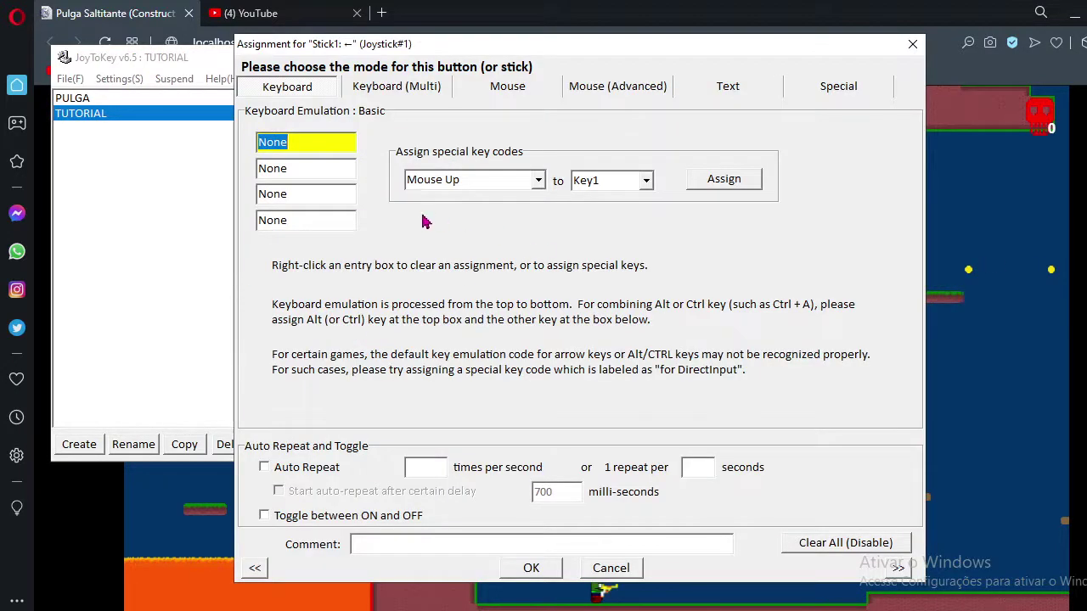
pyautogui.click(507, 90)
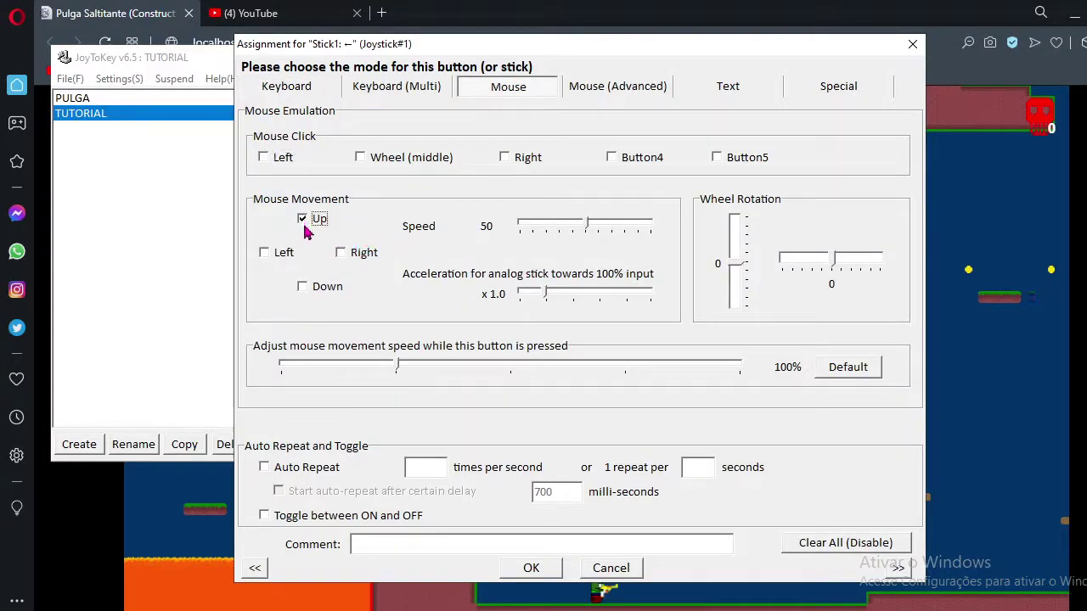
pyautogui.click(619, 568)
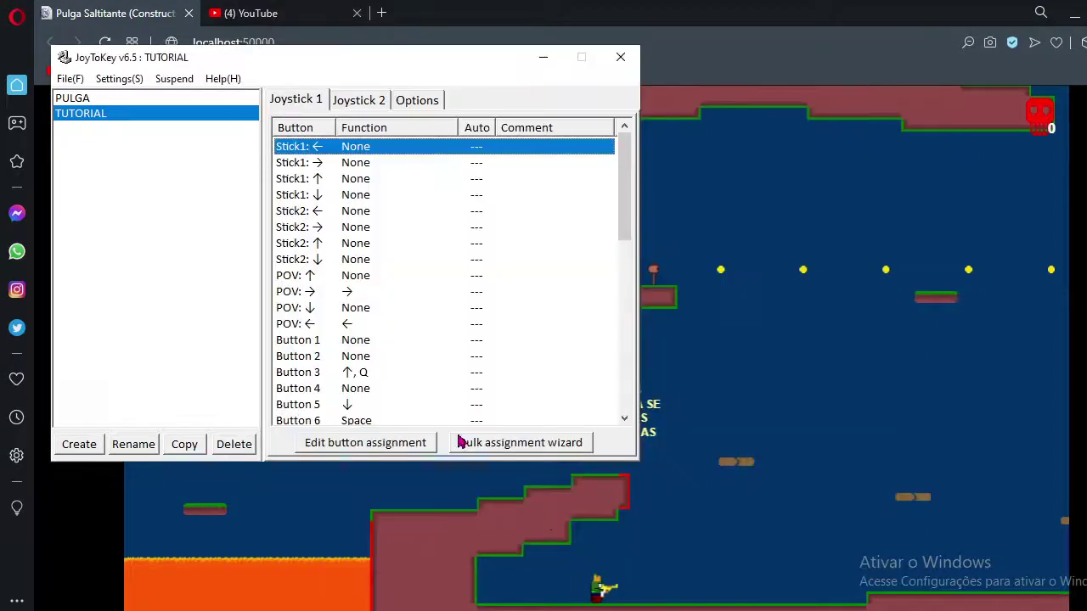
# Assign upward mouse movement to Stick1 ↑ with the speed at 50.
pyautogui.doubleClick(351, 180)
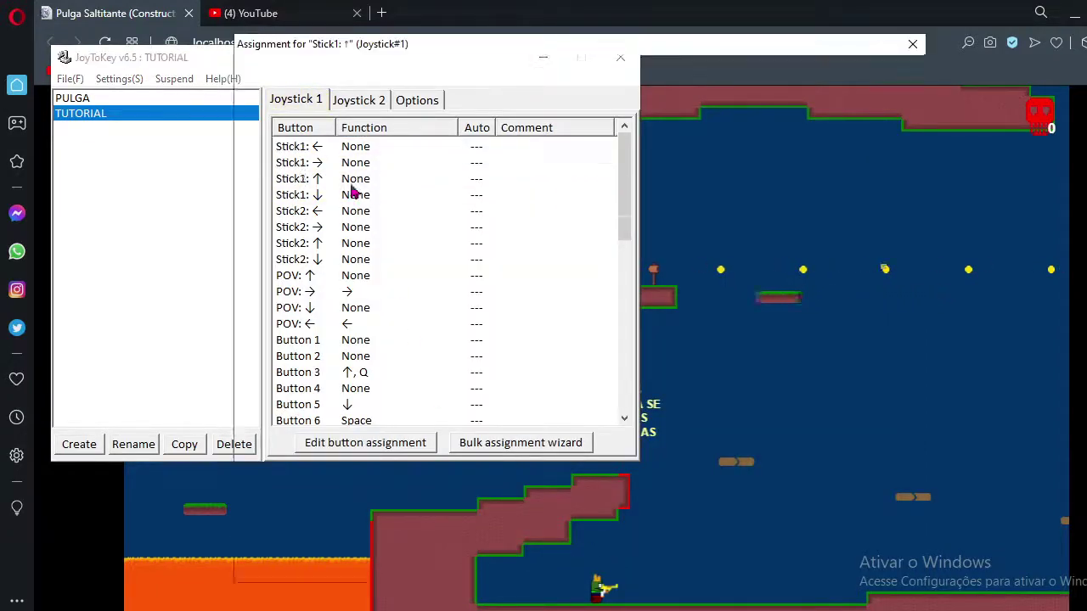
pyautogui.click(508, 87)
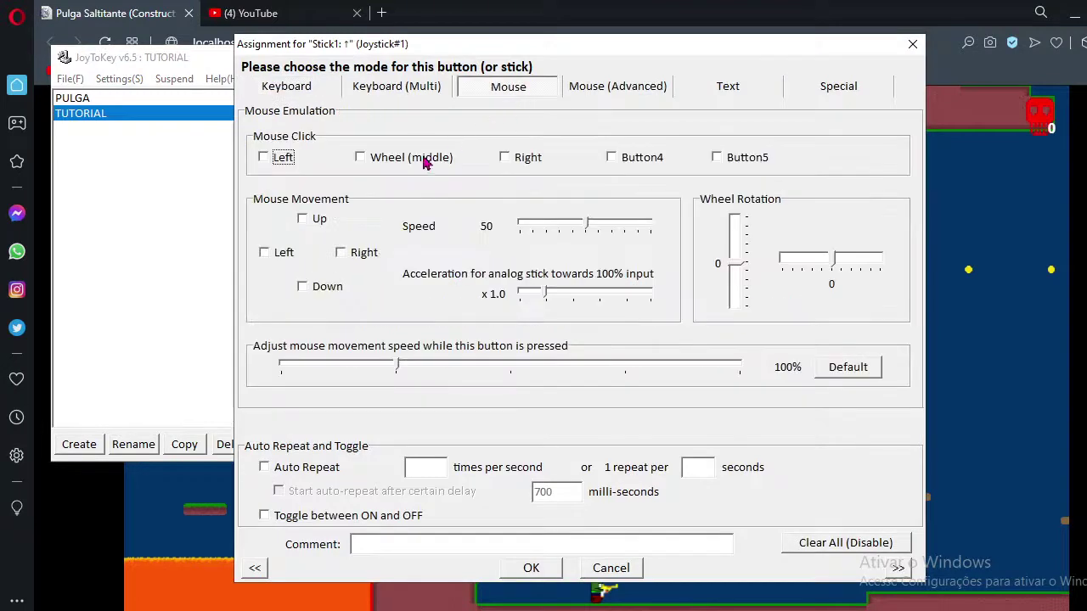
pyautogui.click(306, 220)
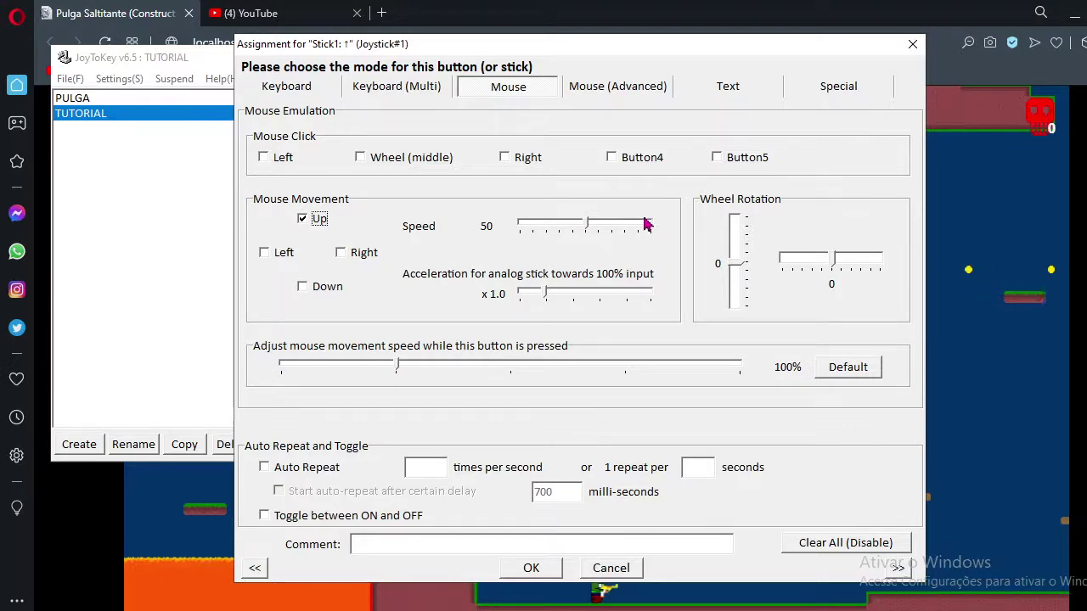
pyautogui.click(530, 568)
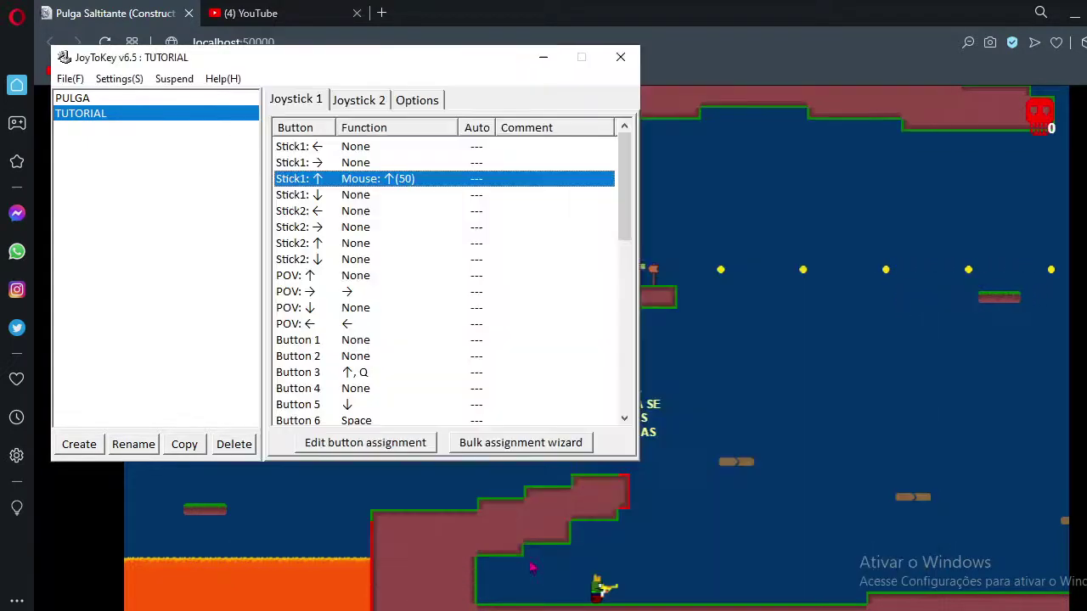
# Assign downward mouse movement to Stick1 ↓ with the speed at 50.
pyautogui.doubleClick(359, 201)
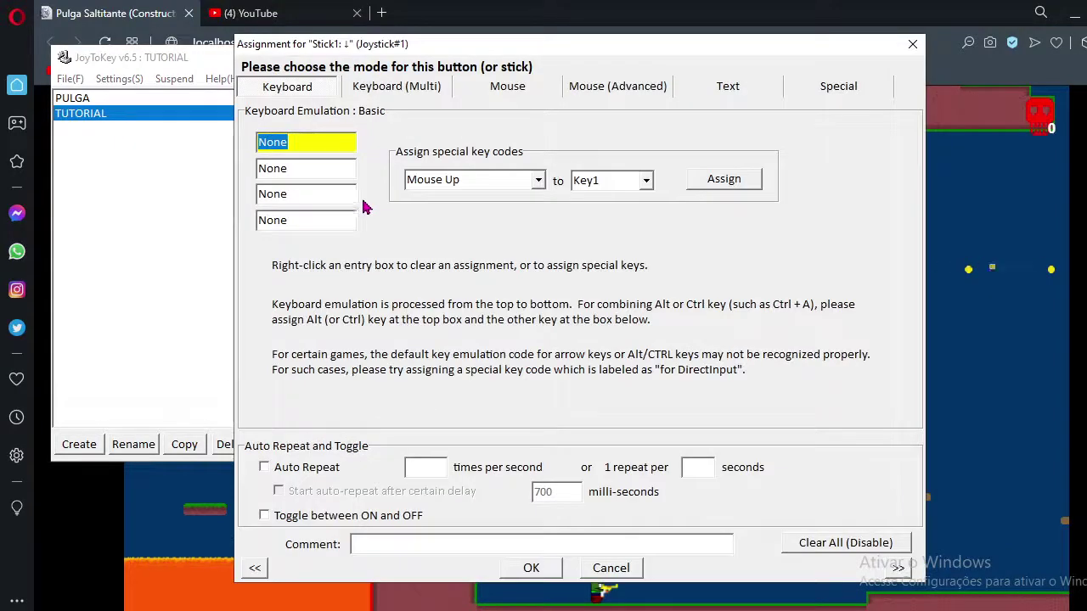
pyautogui.click(508, 87)
pyautogui.click(321, 289)
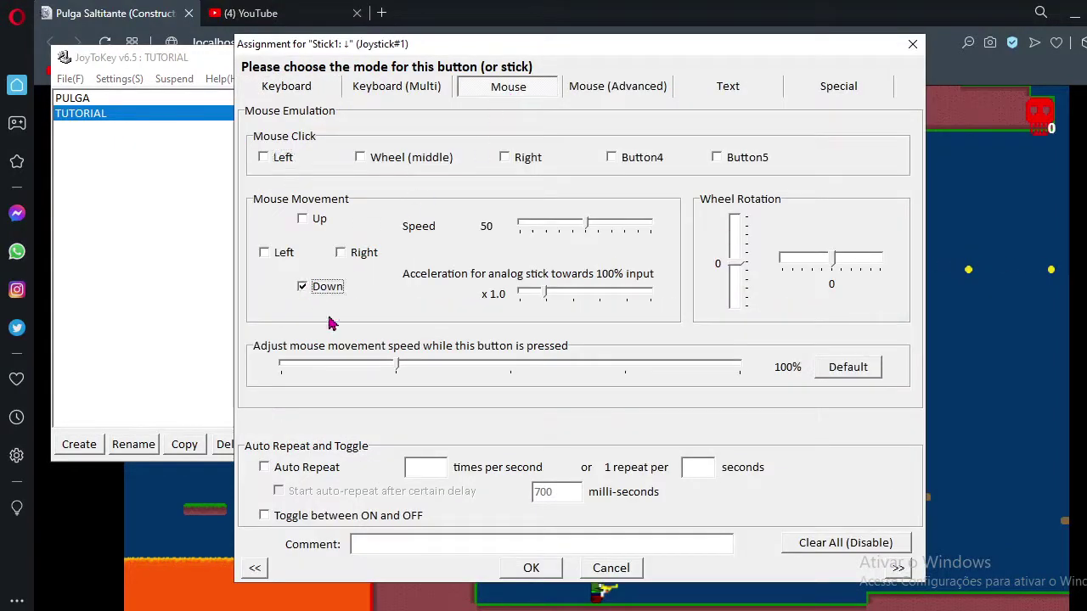
pyautogui.click(550, 574)
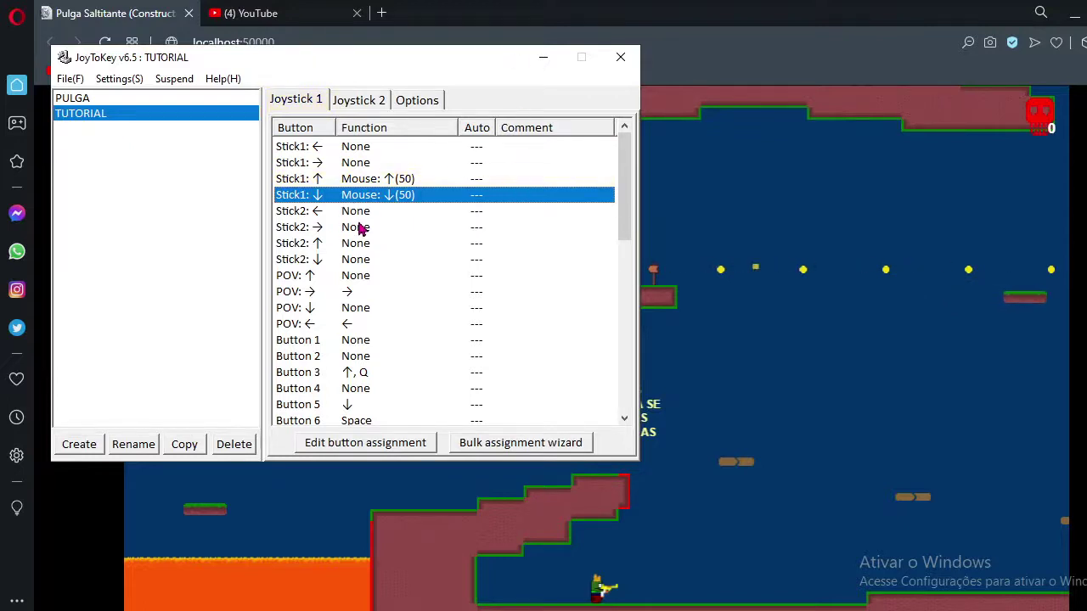
# Assign leftward mouse movement to Stick1 ← with the speed at 50.
pyautogui.doubleClick(337, 146)
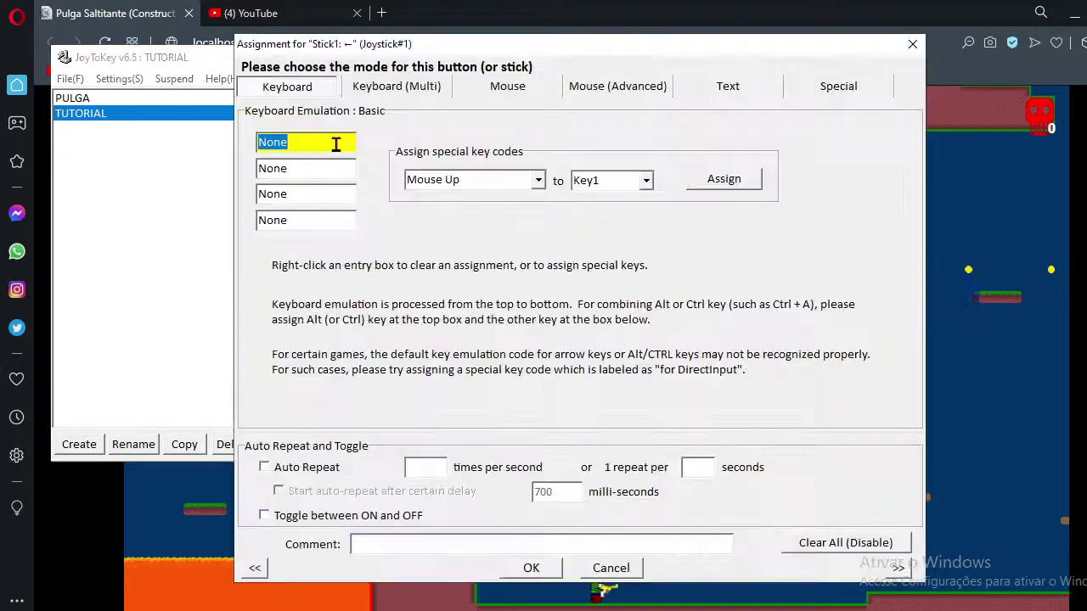
pyautogui.click(514, 87)
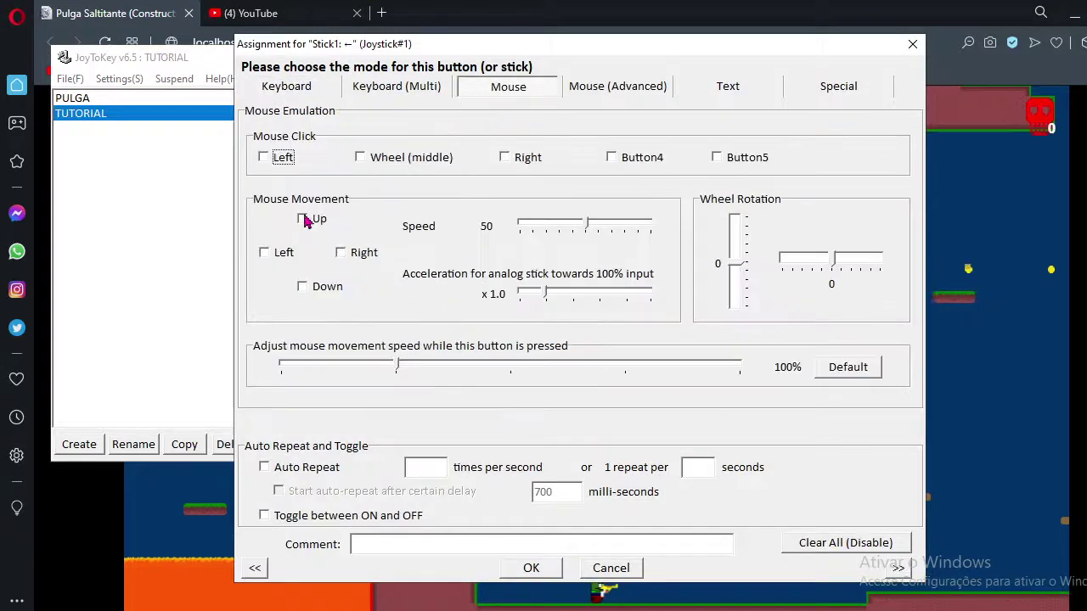
pyautogui.click(264, 253)
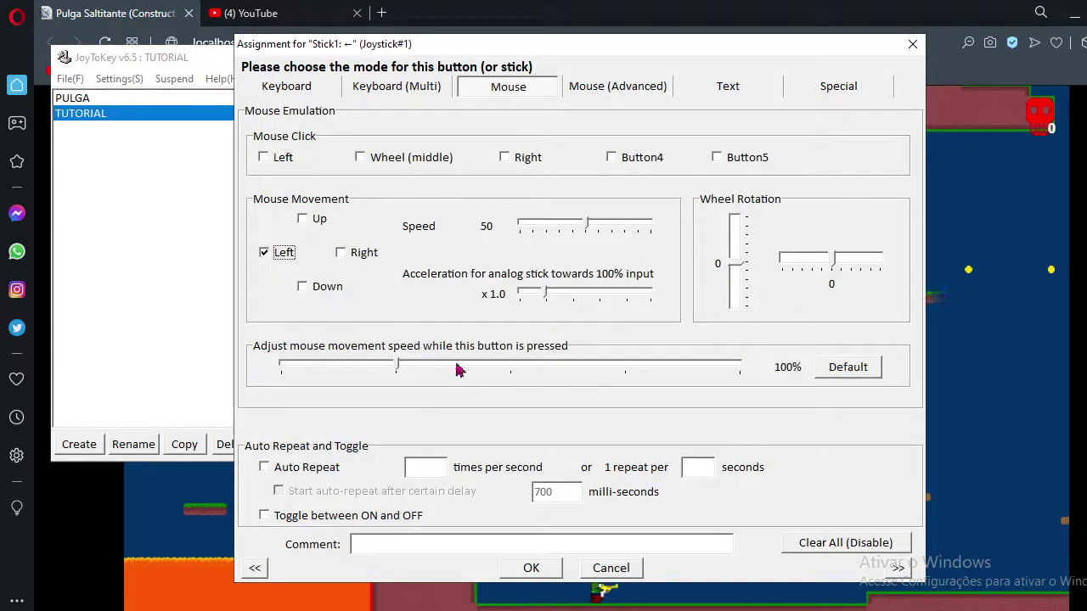
pyautogui.click(533, 572)
# Assign rightward mouse movement to Stick1 → with the speed at 50.
pyautogui.doubleClick(360, 162)
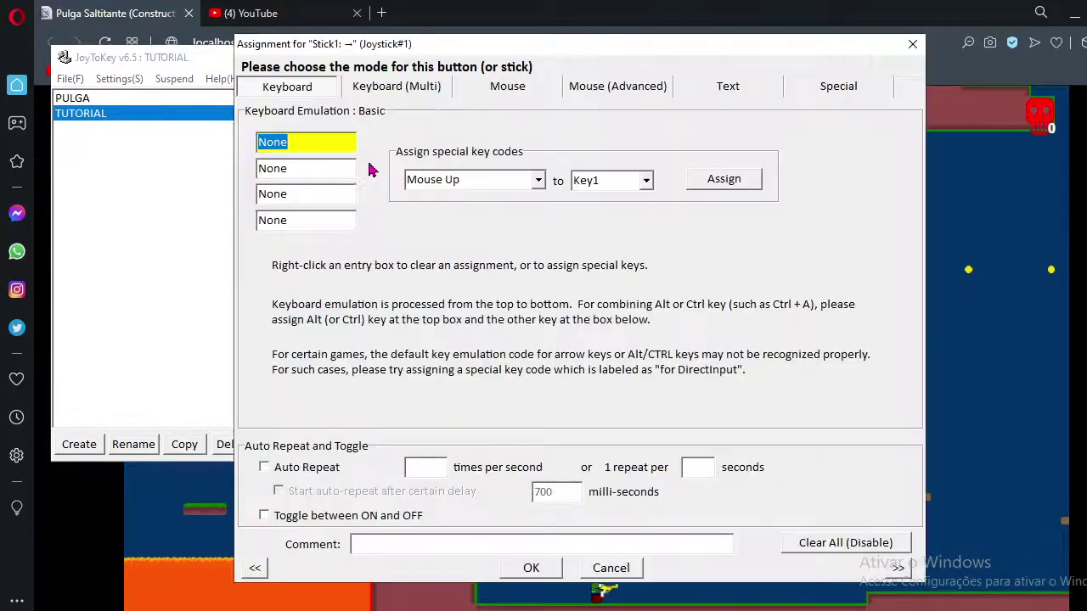
pyautogui.click(510, 88)
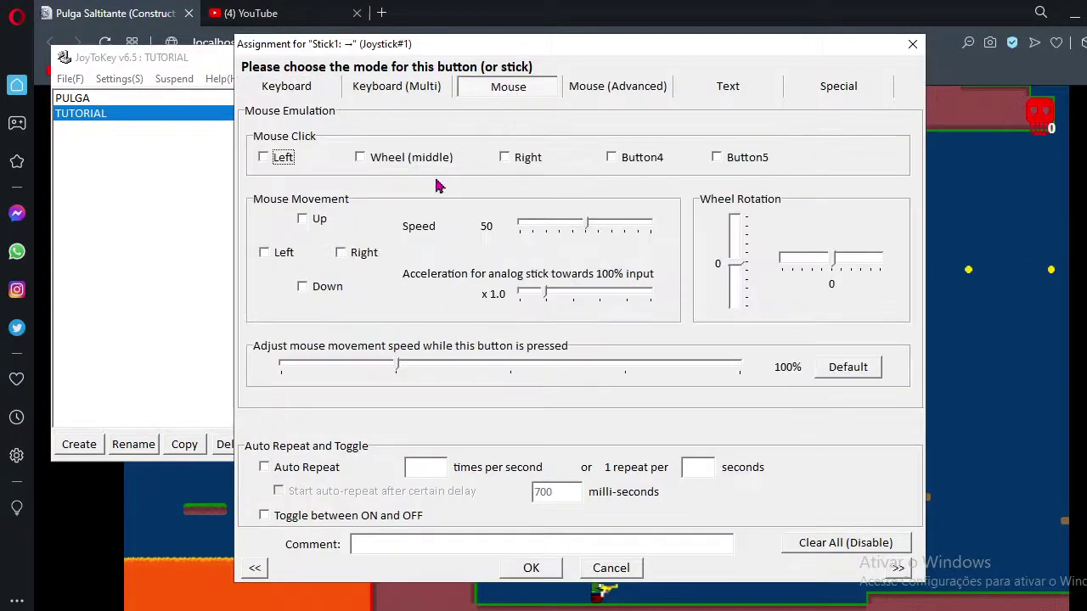
pyautogui.click(341, 254)
pyautogui.click(531, 569)
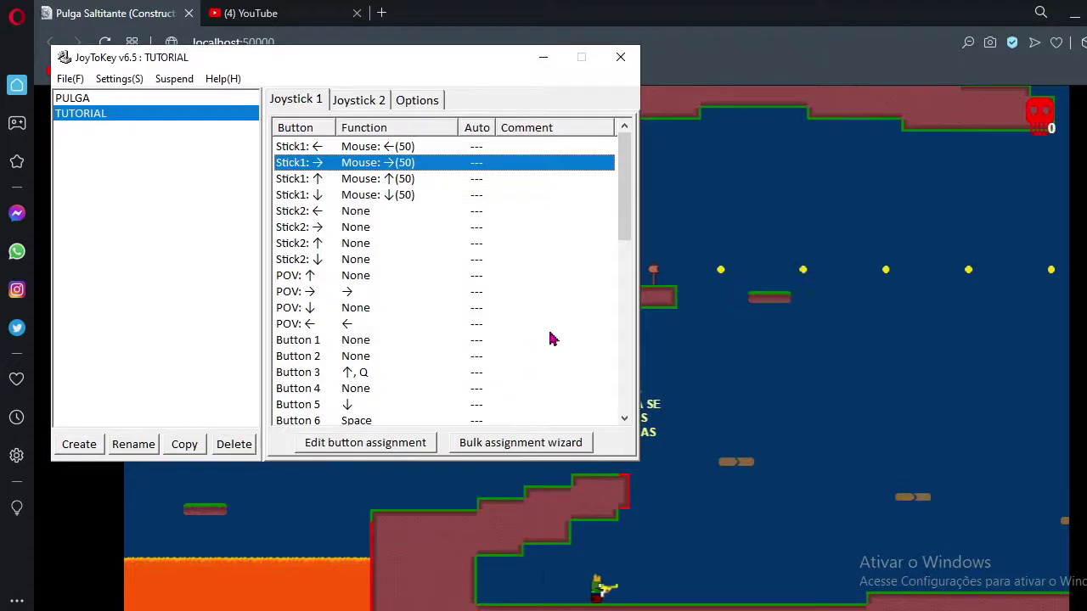
# Assign the right mouse click to Button 2 of Joystick 1.
pyautogui.click(396, 212)
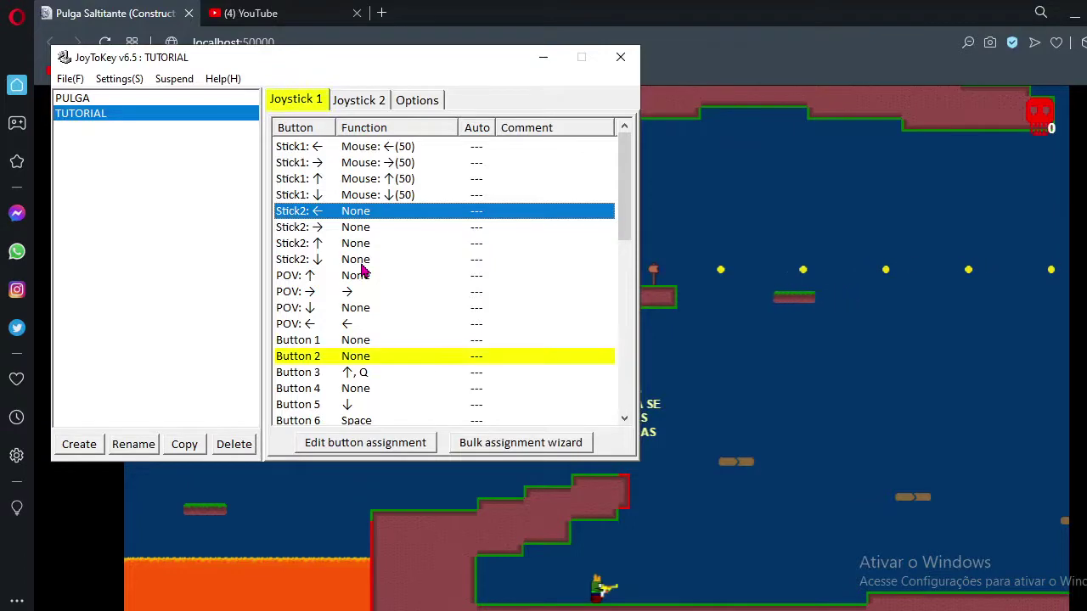
pyautogui.doubleClick(344, 357)
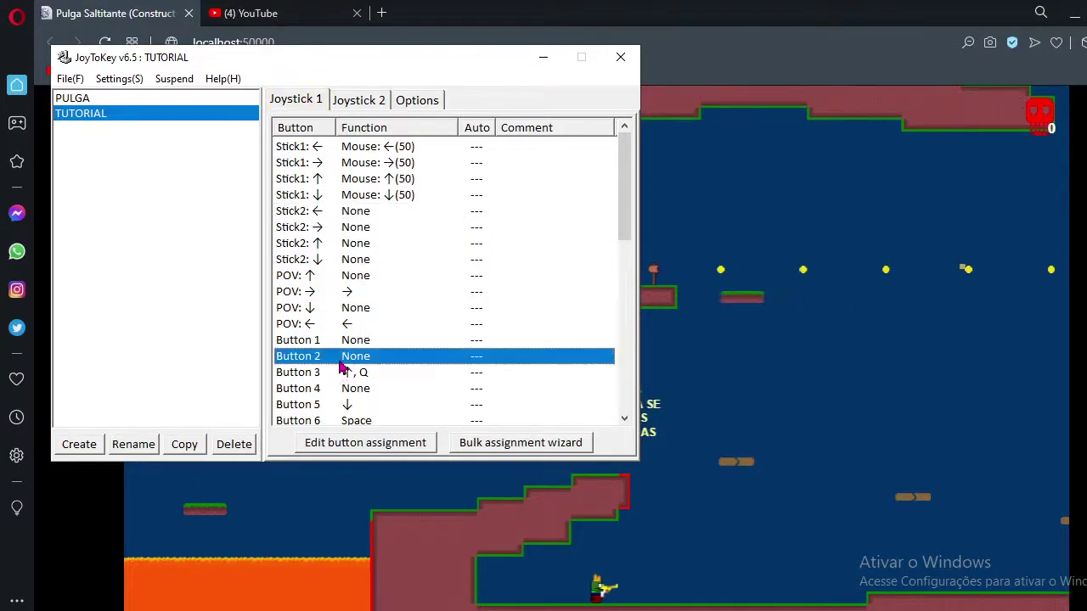
pyautogui.click(506, 89)
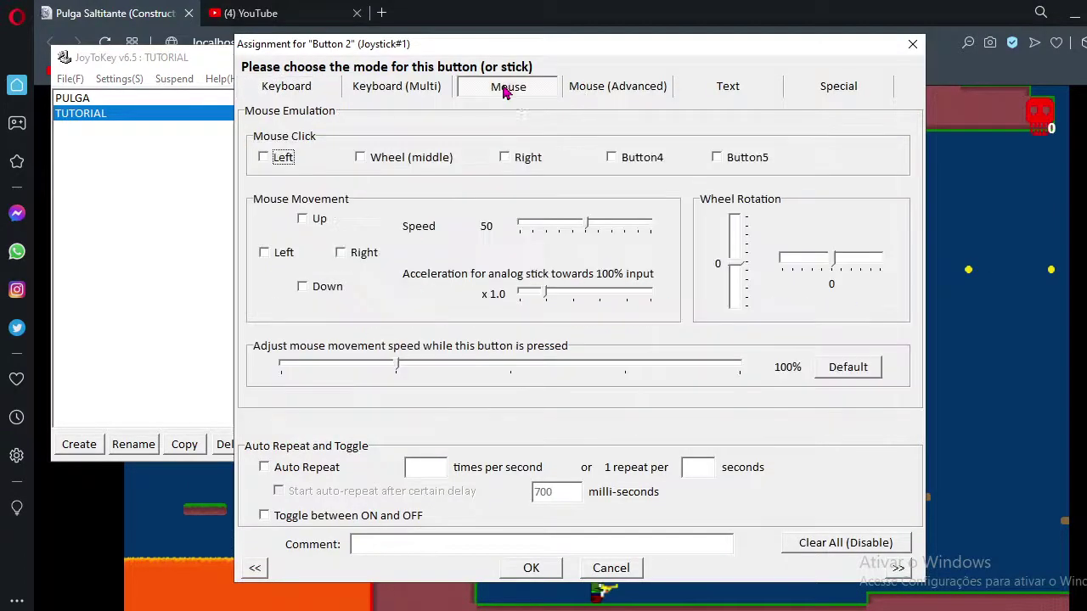
pyautogui.click(505, 159)
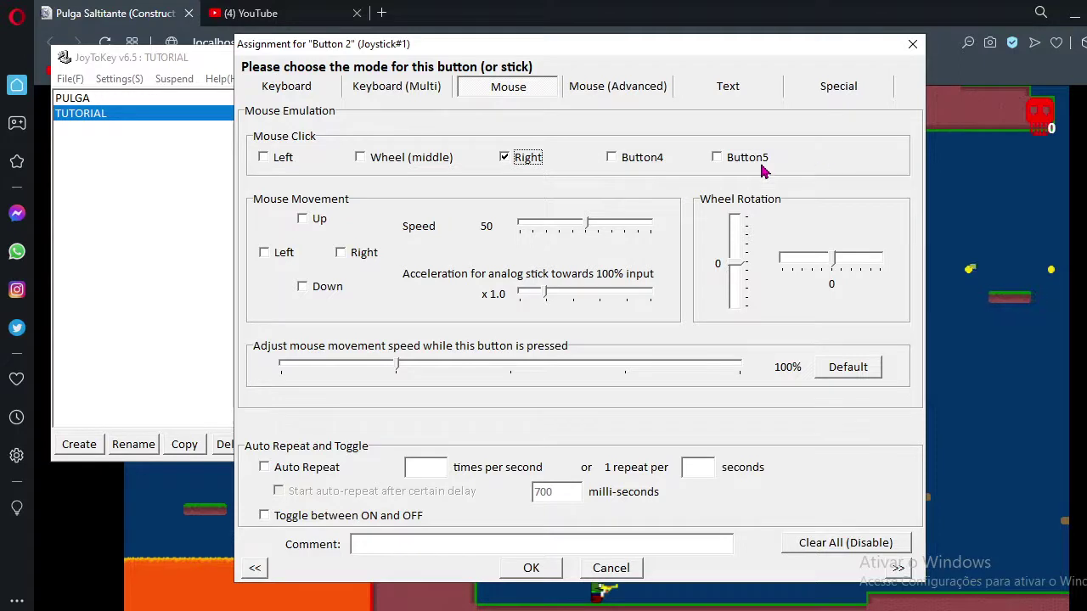
pyautogui.click(530, 568)
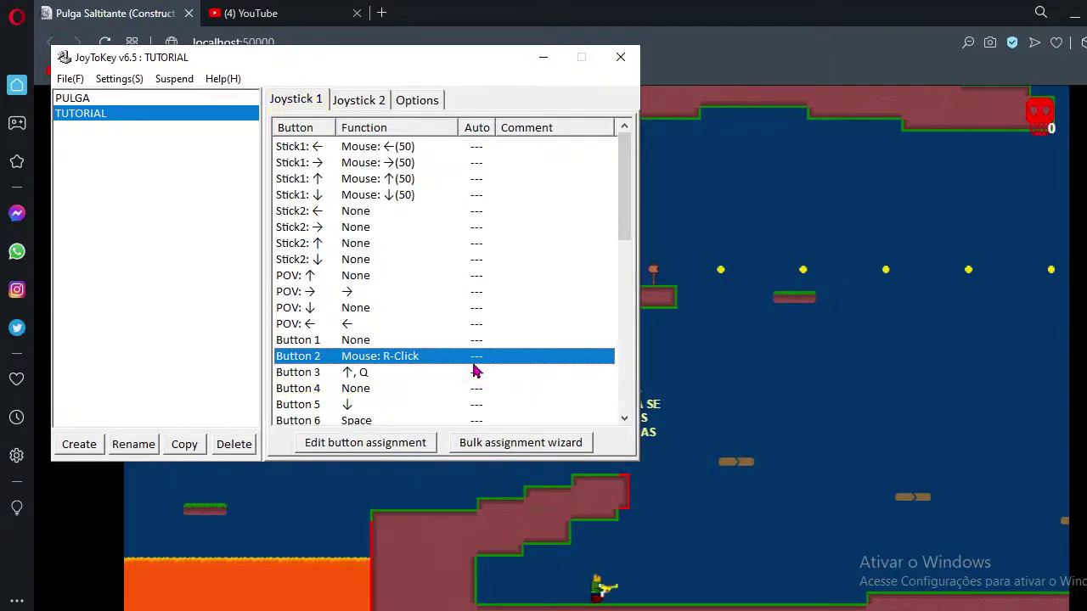
# Open the mouse emulation settings for Button 4, accept the assignment, and switch to the Opera browser.
pyautogui.doubleClick(382, 394)
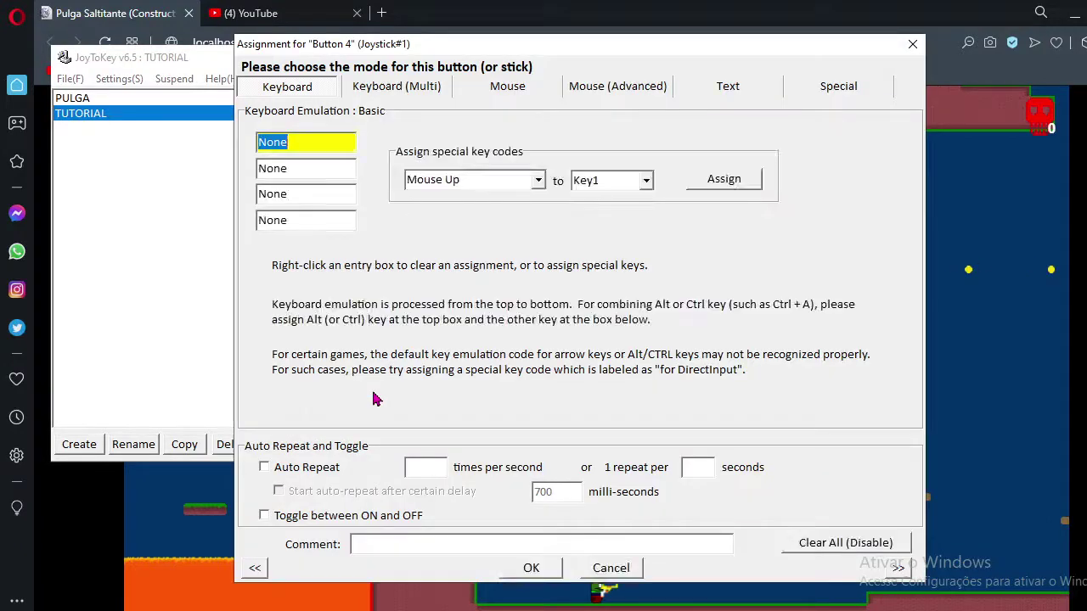
pyautogui.click(516, 94)
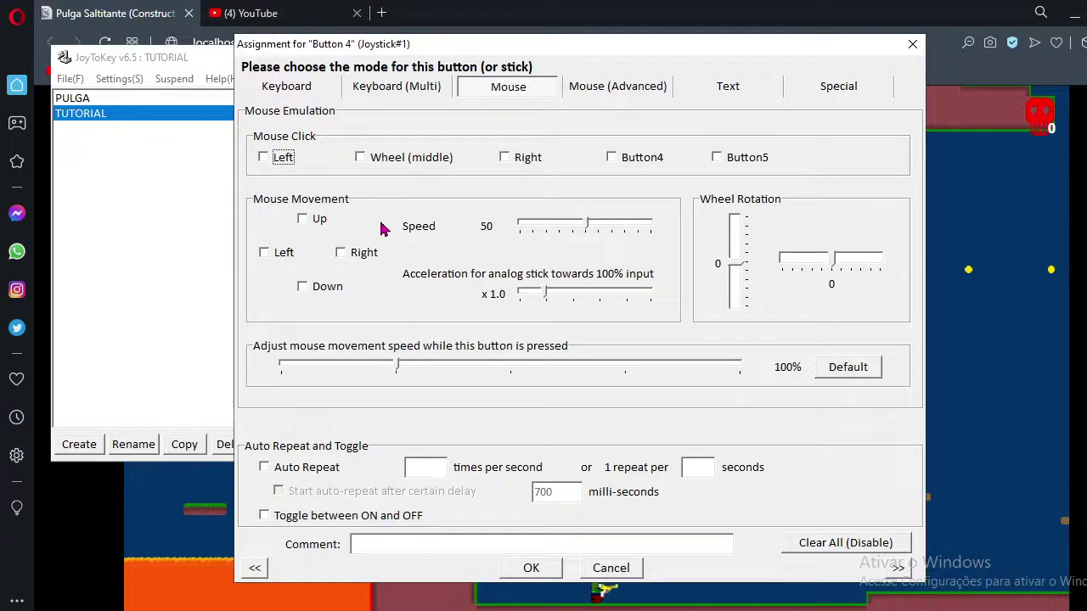
pyautogui.click(543, 570)
pyautogui.click(699, 8)
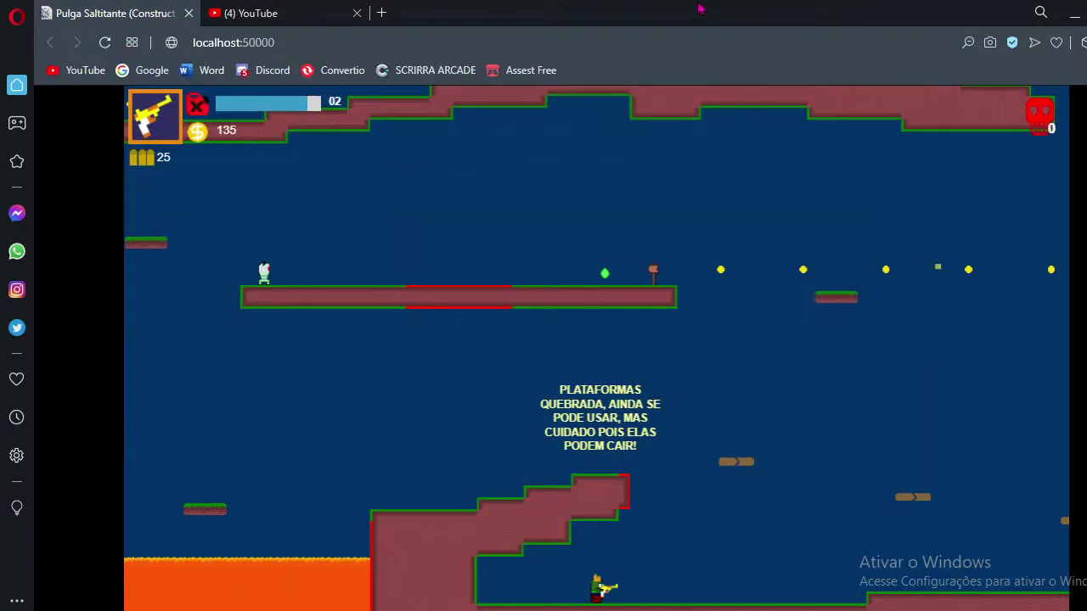
pyautogui.click(381, 11)
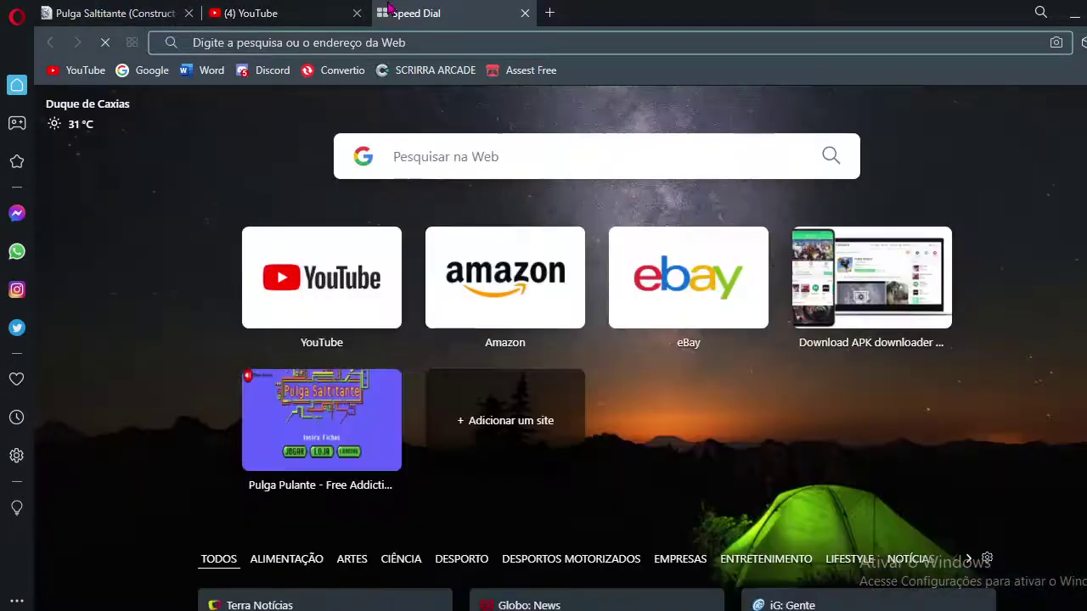
pyautogui.click(337, 296)
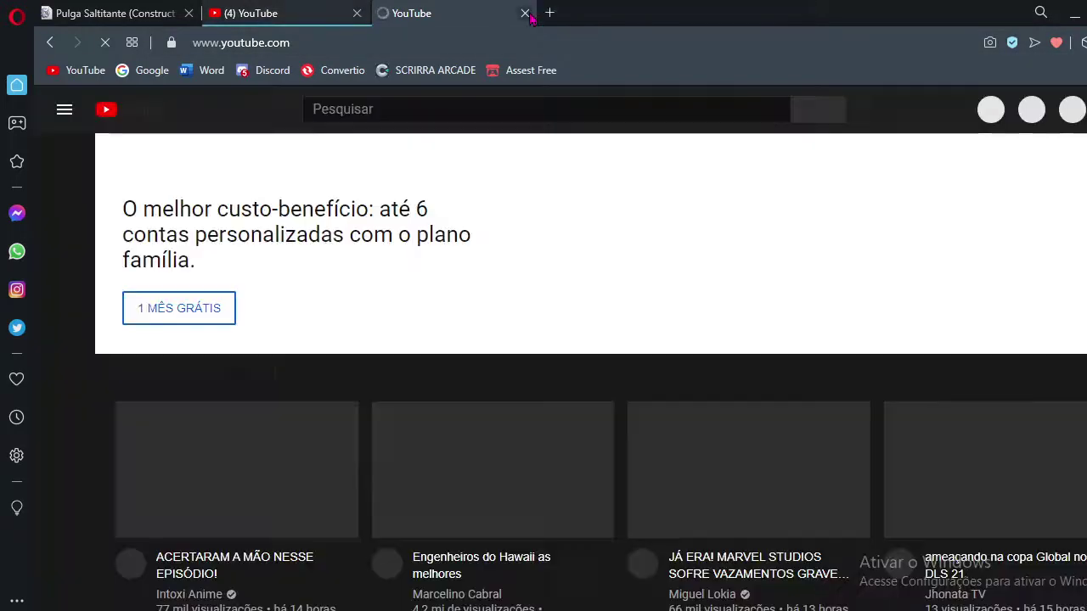
pyautogui.click(525, 12)
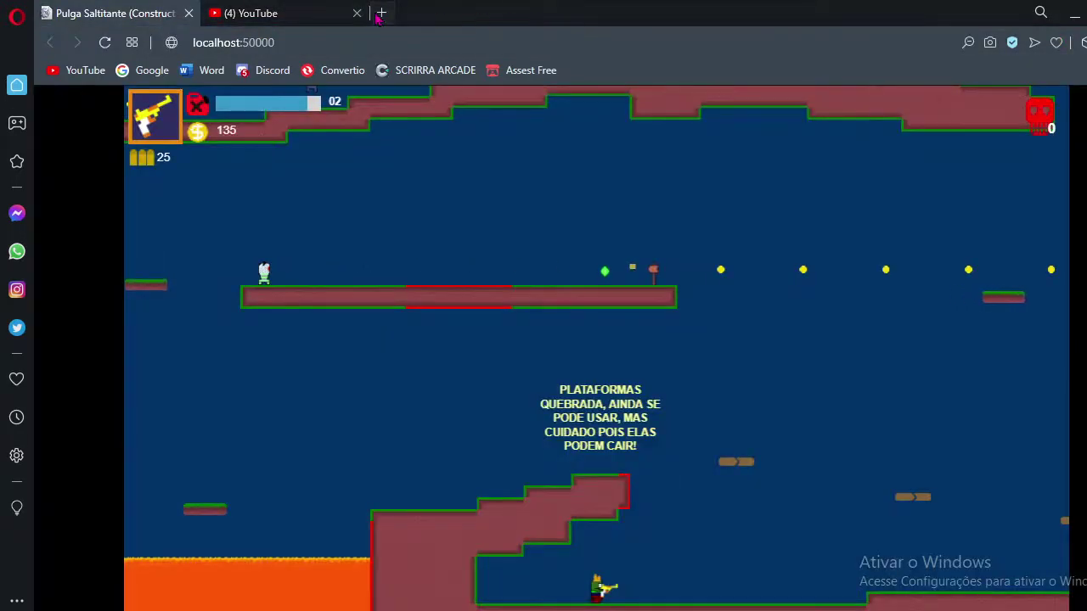
# Open the Pulga Pulante game page from the Speed Dial in a new tab and dismiss its account panel.
pyautogui.click(381, 13)
pyautogui.click(362, 433)
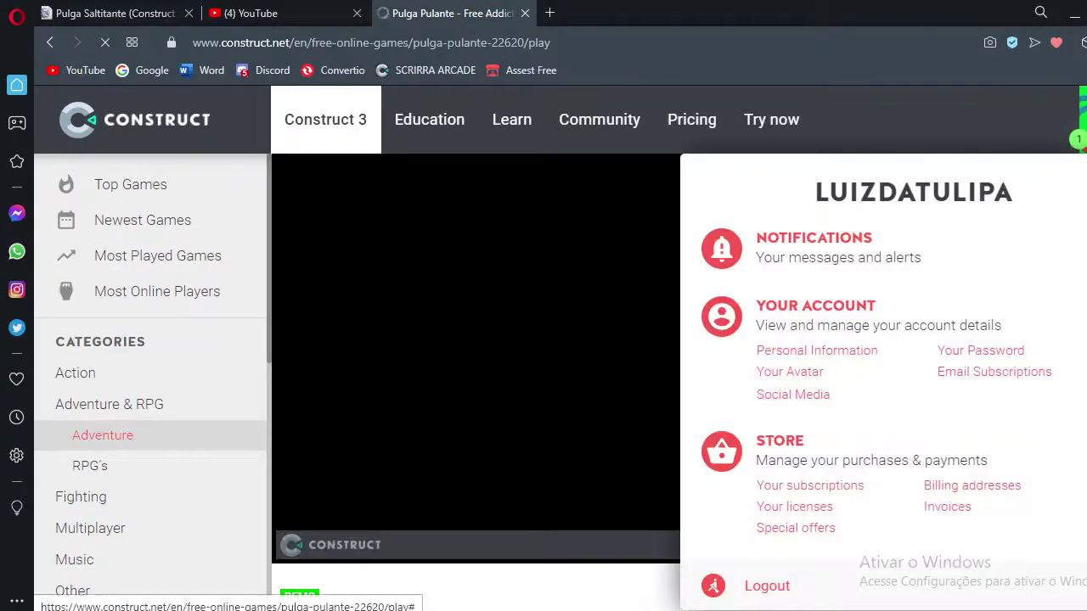
pyautogui.click(1076, 129)
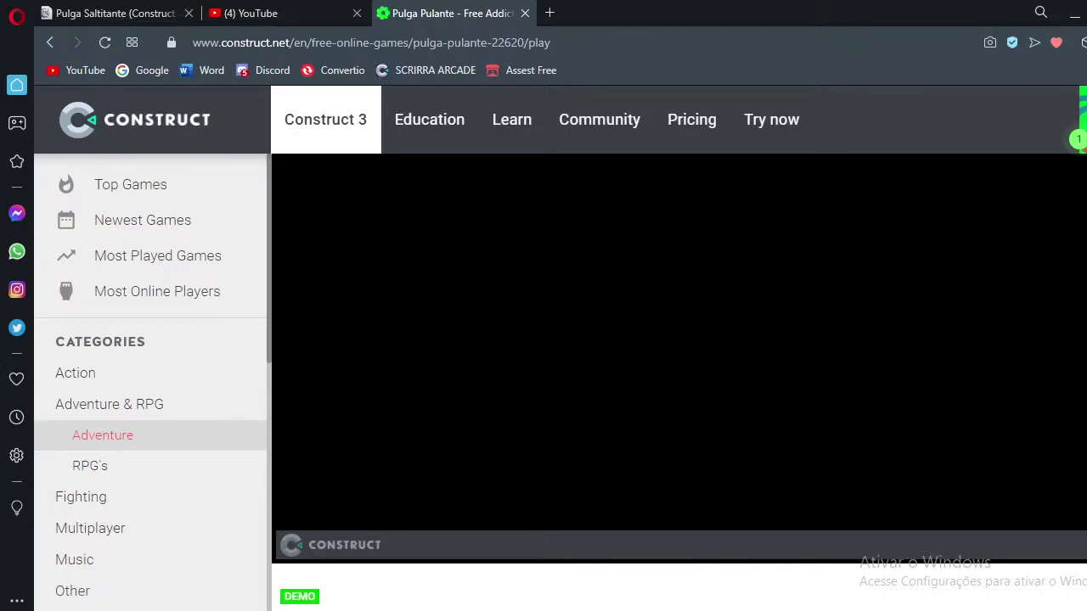
# Look over the game page's version history and put the embedded Pulga Saltitante game in full screen.
pyautogui.scroll(-7, 679, 382)
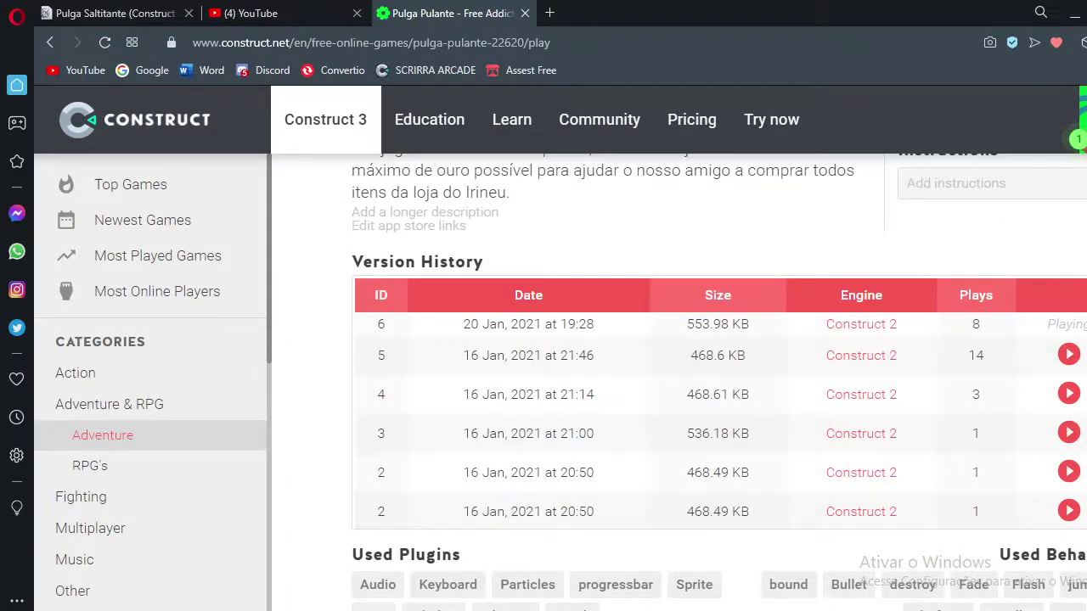
pyautogui.scroll(-4, 679, 382)
pyautogui.scroll(4, 679, 382)
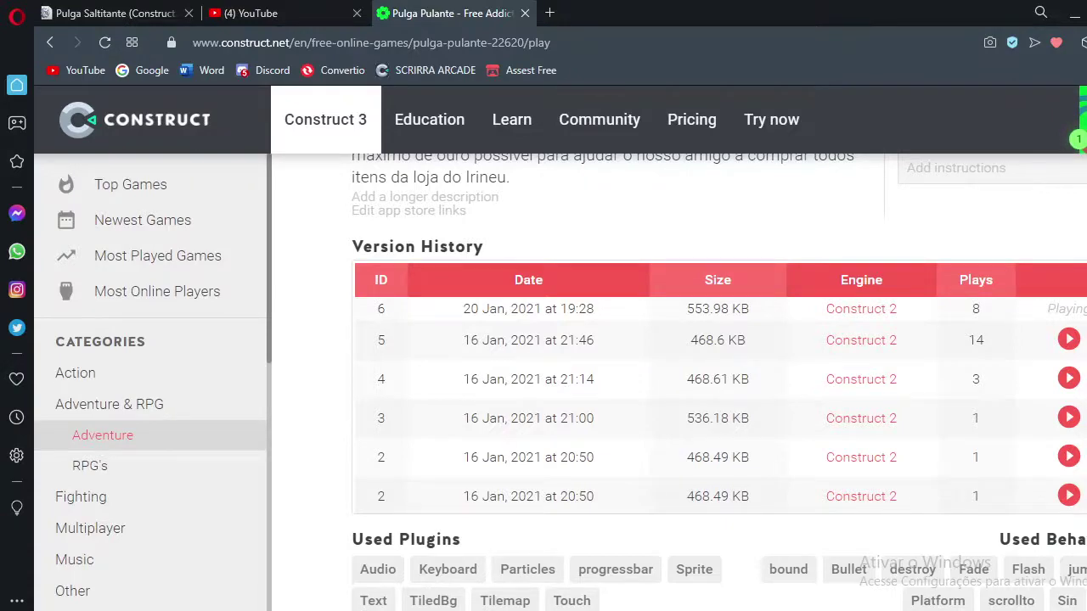
pyautogui.scroll(7, 679, 382)
pyautogui.moveTo(1076, 121)
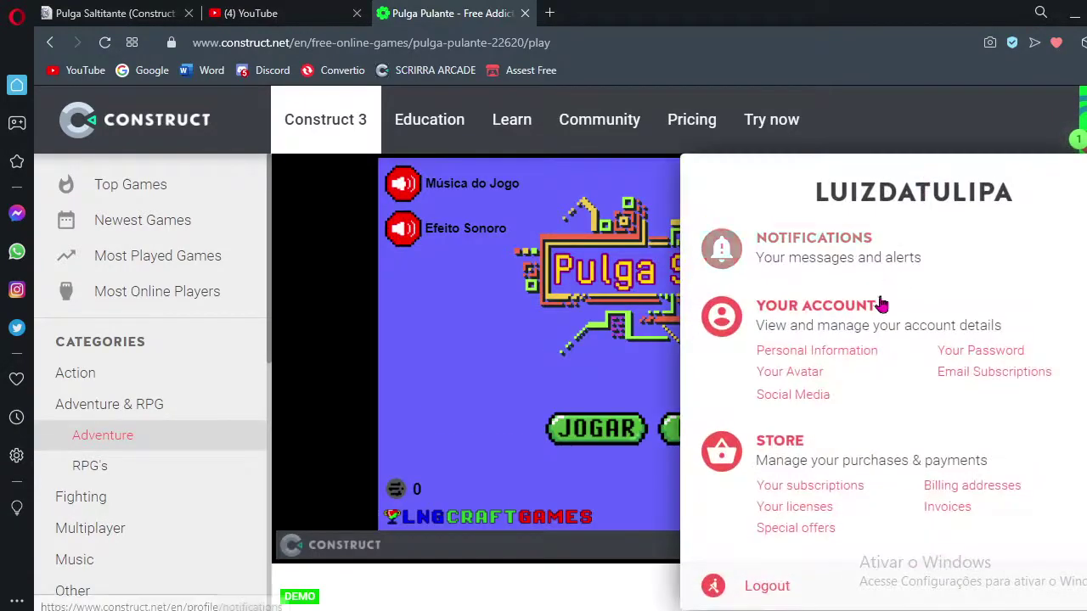
pyautogui.click(510, 347)
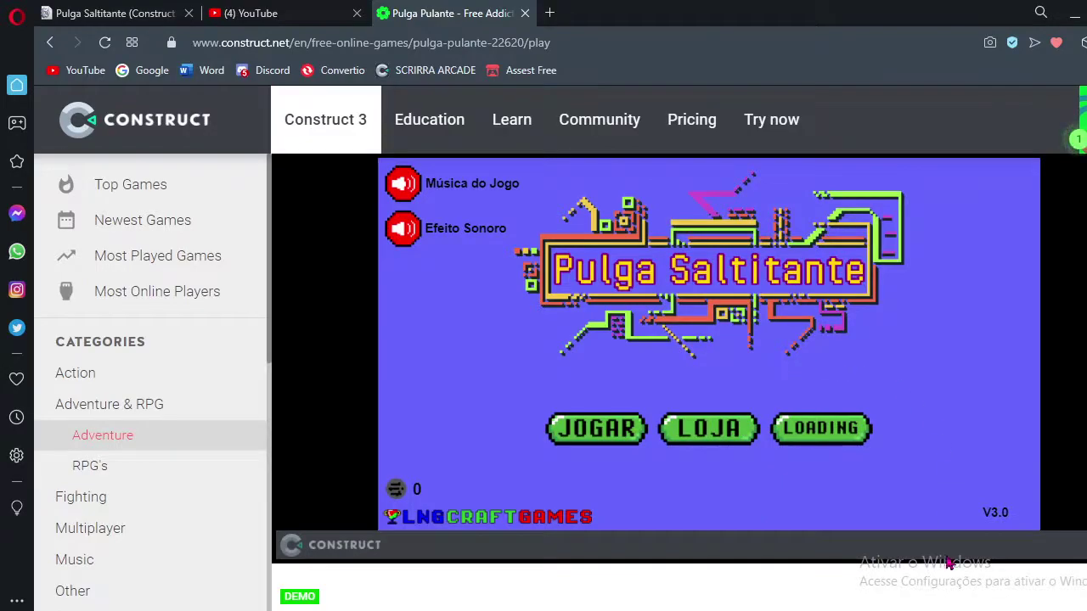
pyautogui.click(1086, 545)
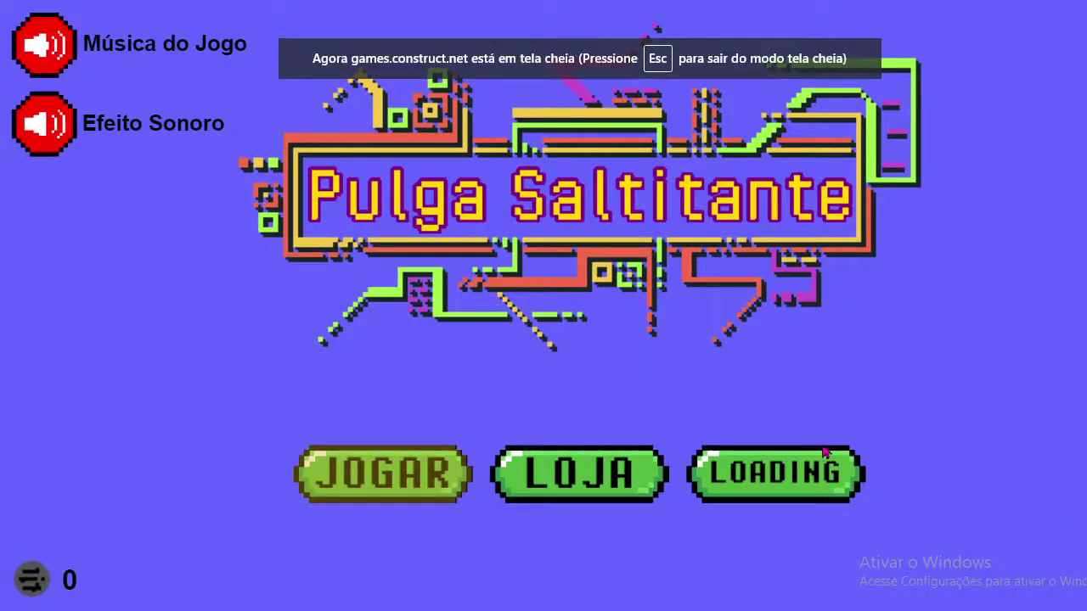
# Choose JOGAR on the title screen and start level 01.
pyautogui.press('Right')
pyautogui.press('Left')
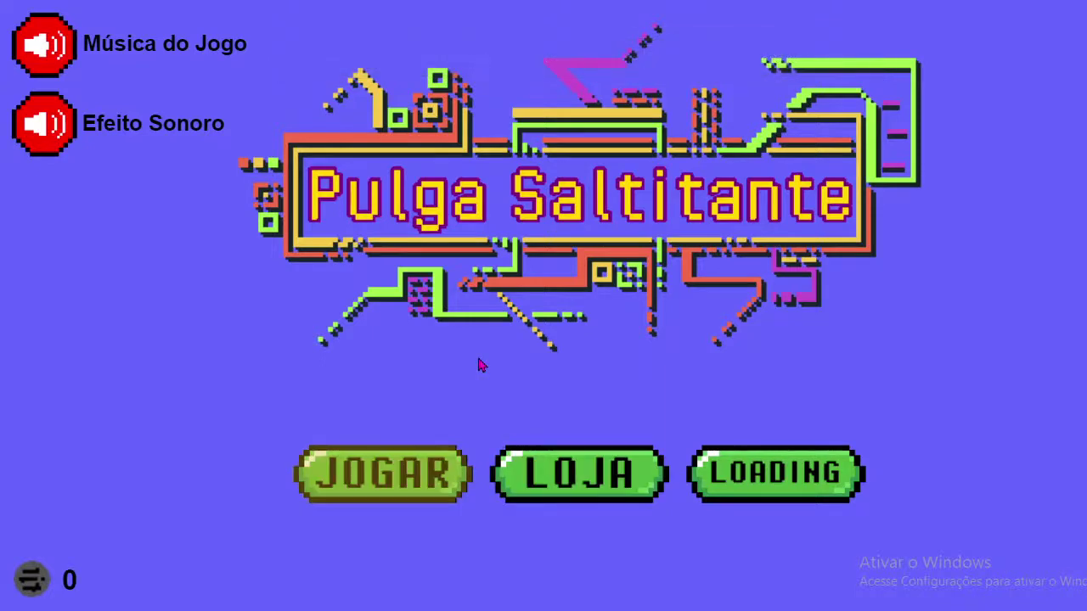
pyautogui.press('Return')
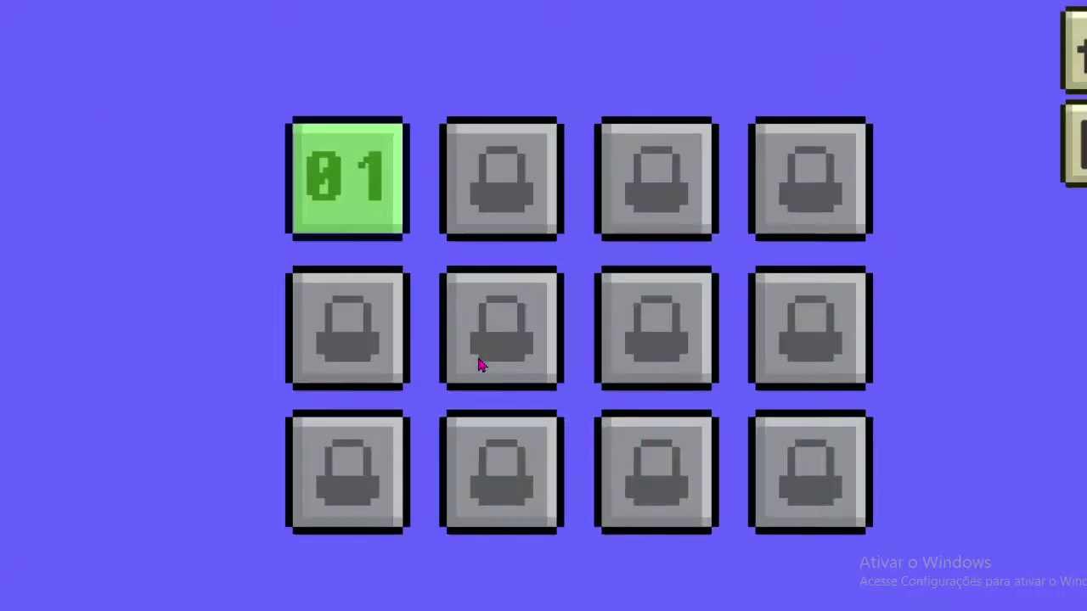
pyautogui.press('Return')
# Test the gamepad controls by walking the character right and left and jumping near the level's start.
pyautogui.press('Right')
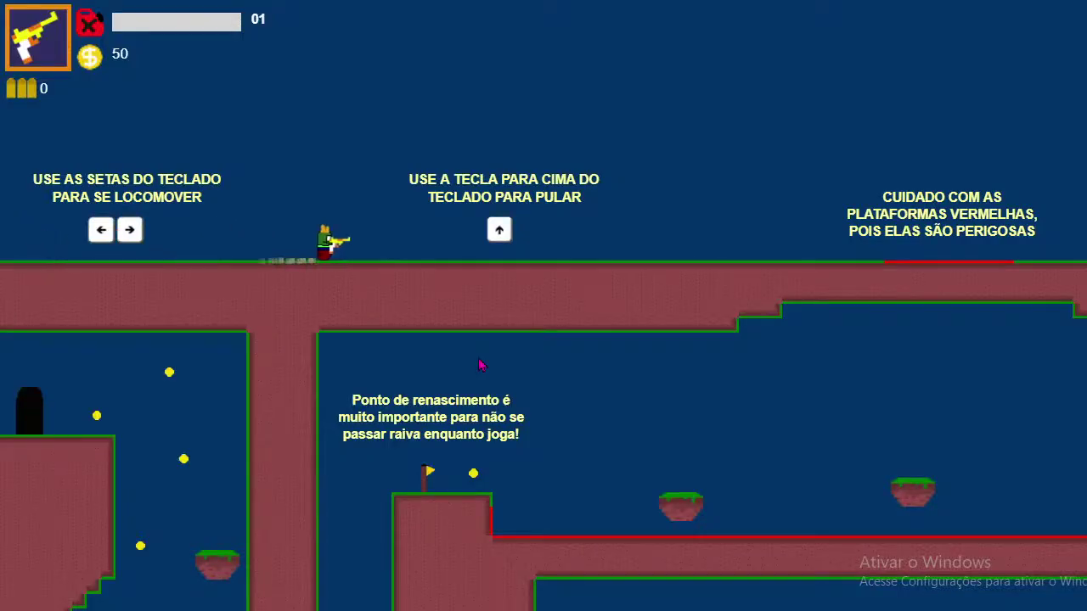
pyautogui.press('Up')
pyautogui.press('Left')
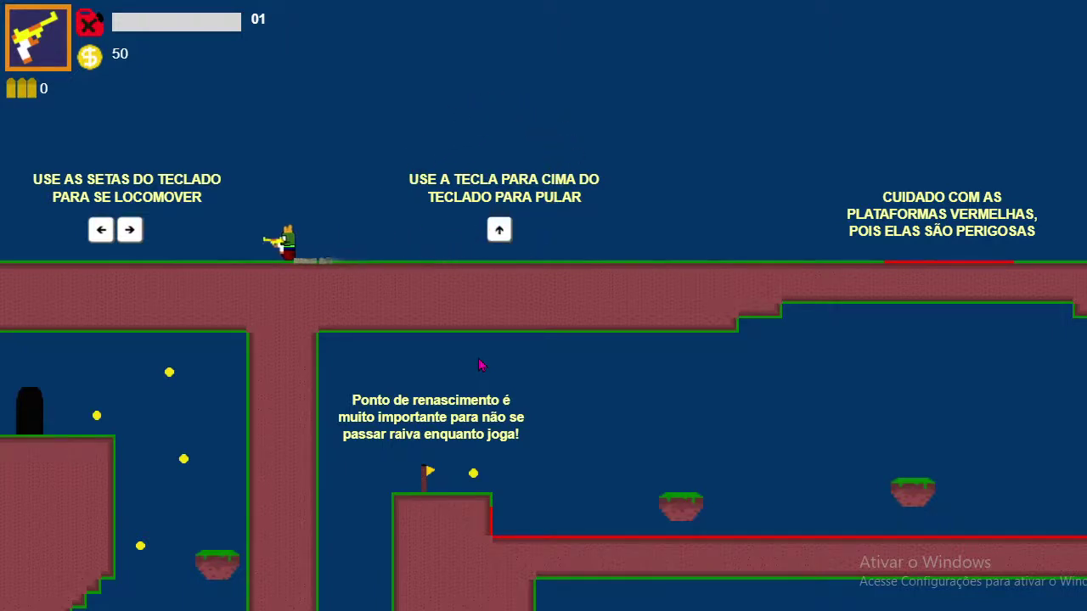
pyautogui.press('Right')
pyautogui.press('Left')
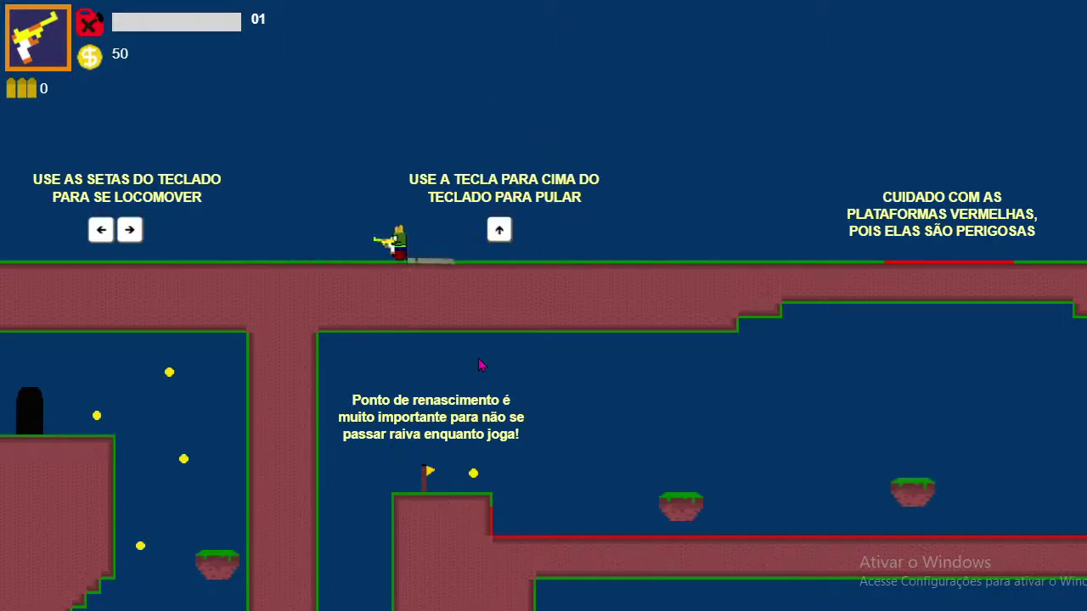
pyautogui.press('Left')
# Cycle repeatedly through the character's weapons to test weapon switching, ending on the yellow pistol.
pyautogui.press('q')
pyautogui.press('q')
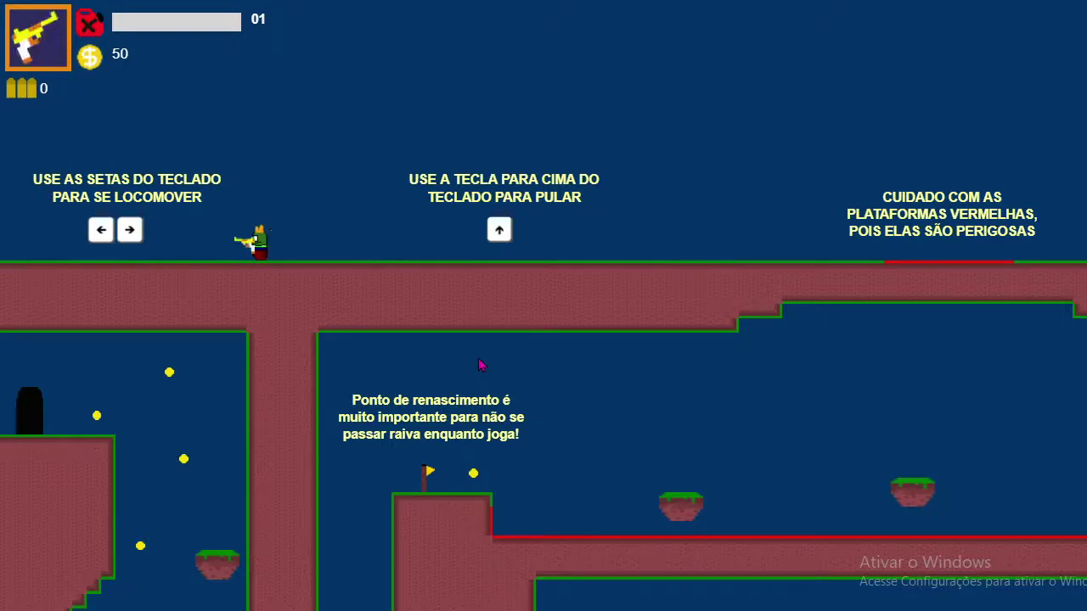
pyautogui.press('q')
pyautogui.press('q')
pyautogui.press('q')
pyautogui.press('q')
pyautogui.press('q')
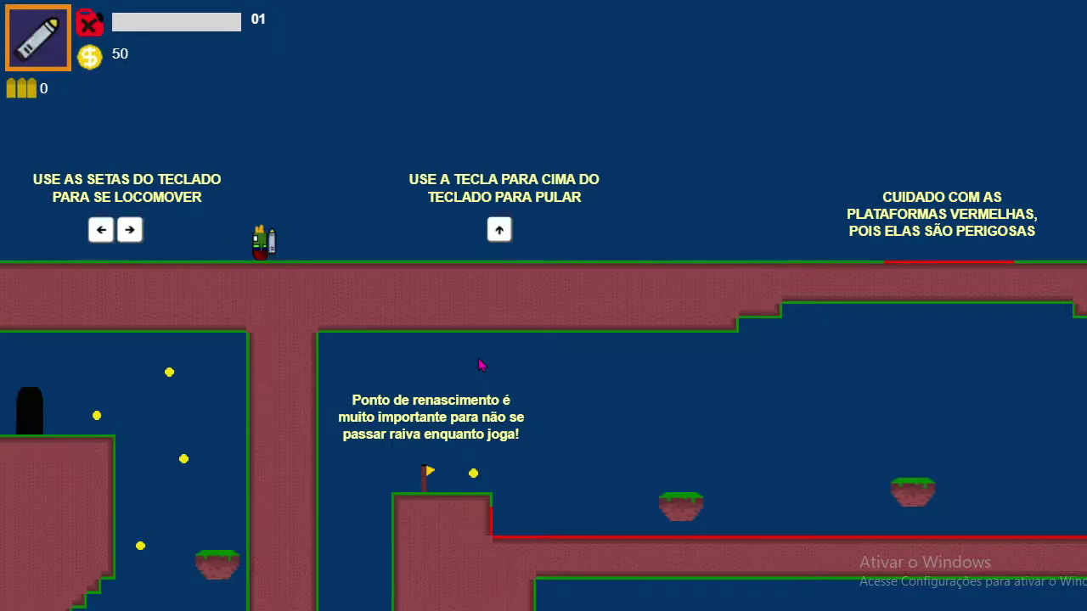
pyautogui.press('q')
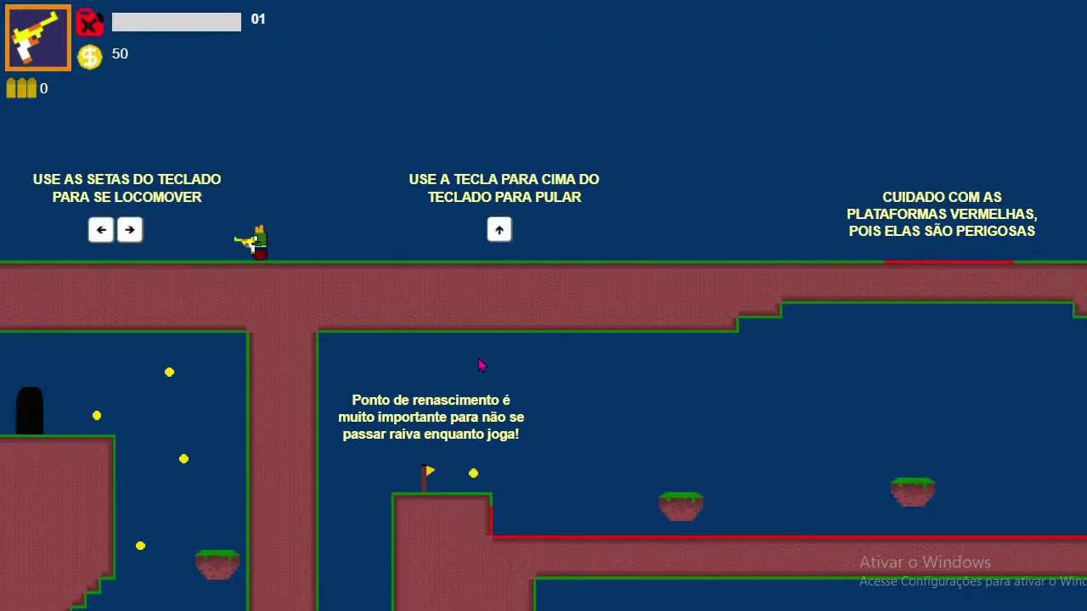
# Leave the full-screen game and switch to JoyToKey to locate the button assigned to the down arrow in the TUTORIAL profile.
pyautogui.press('Escape')
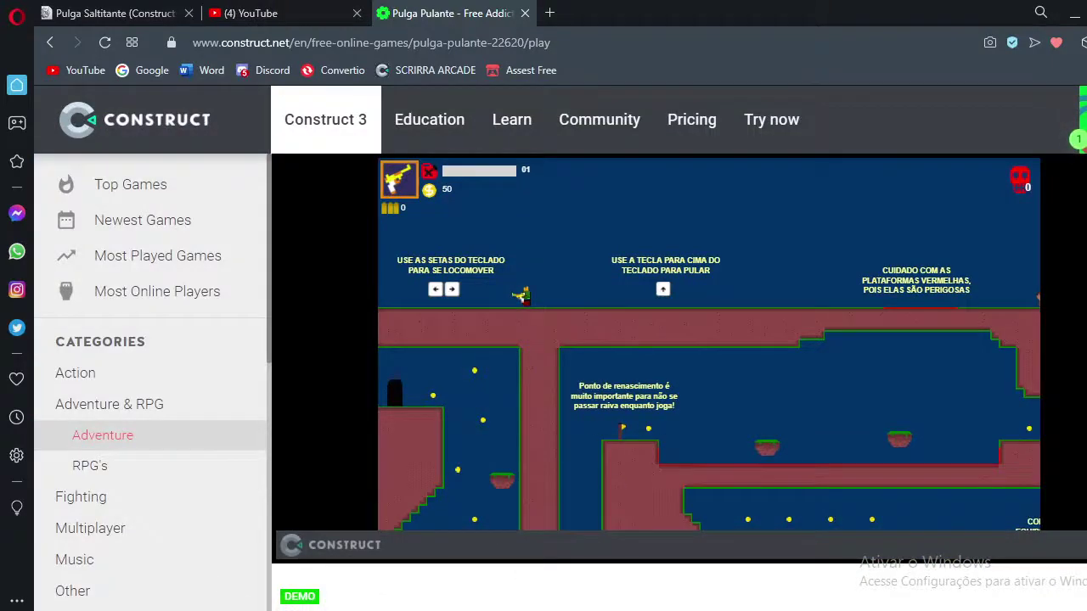
pyautogui.click(437, 610)
pyautogui.press('Down')
pyautogui.press('Down')
pyautogui.press('Down')
pyautogui.press('Down')
pyautogui.press('Down')
pyautogui.press('Down')
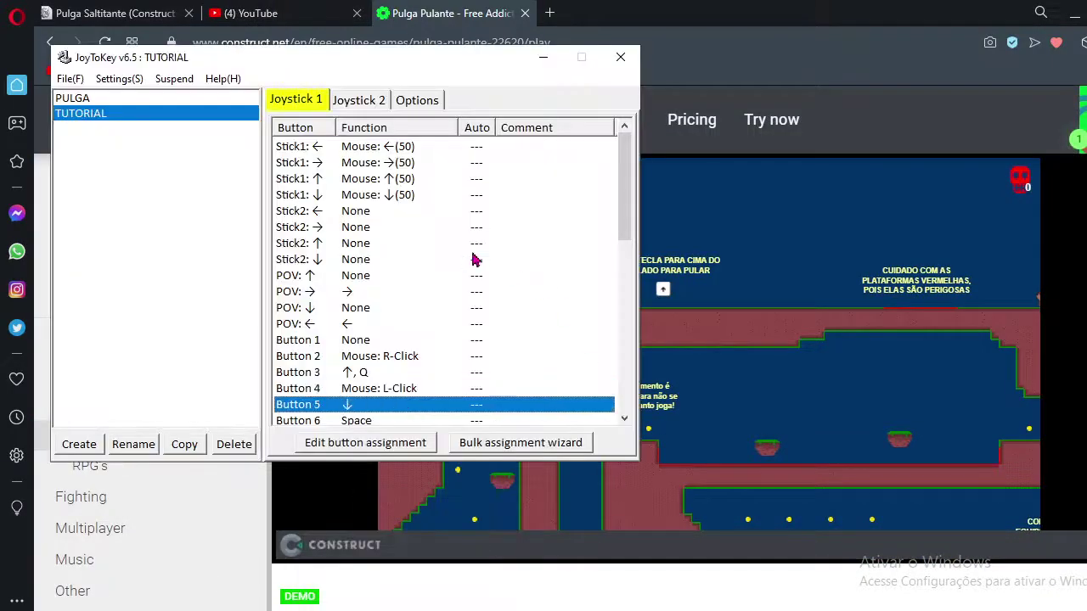
pyautogui.press('Down')
pyautogui.press('Down')
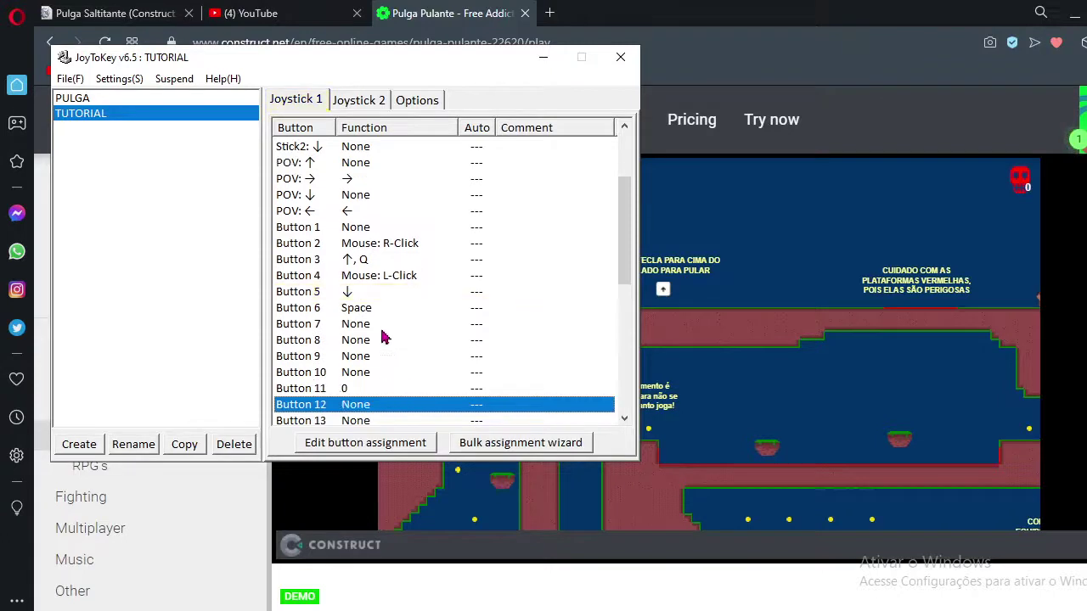
# Add Escape as the second keyboard key for Button 5, alongside the down arrow, and save the assignment.
pyautogui.doubleClick(362, 291)
pyautogui.click(291, 169)
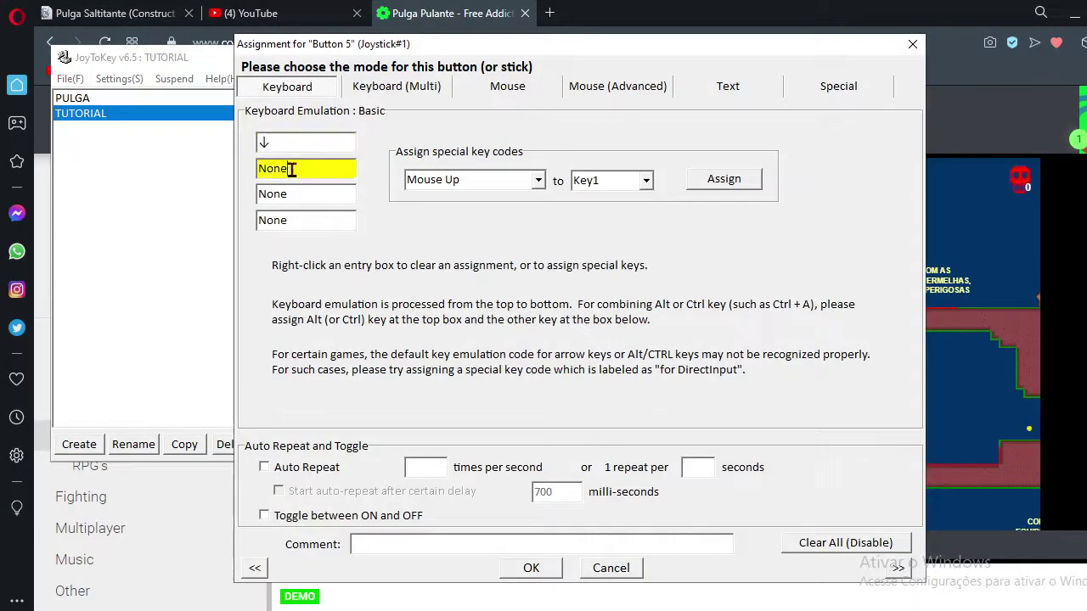
pyautogui.press('Escape')
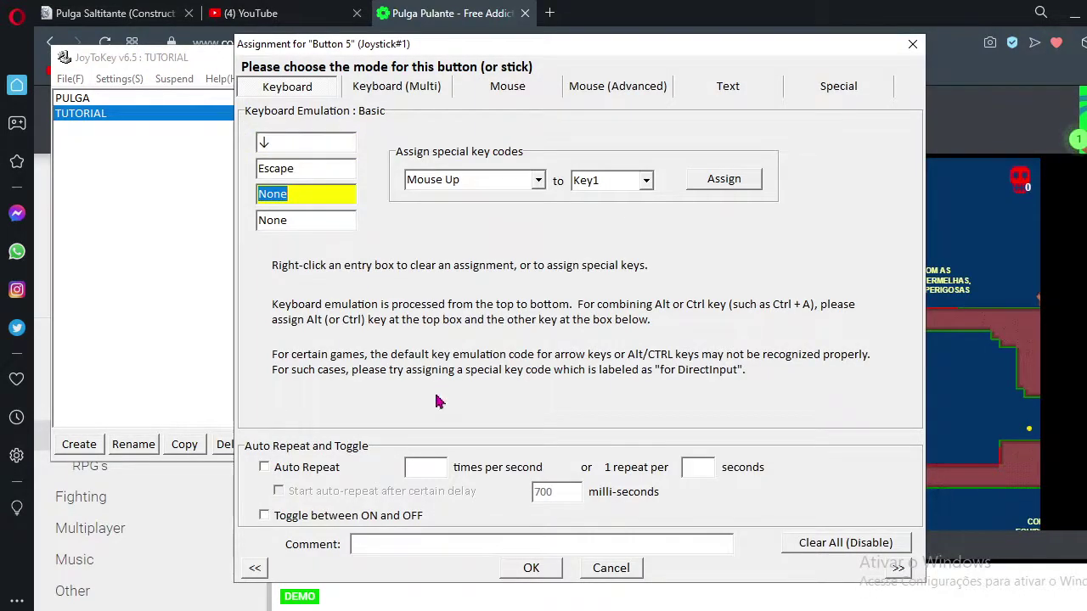
pyautogui.click(528, 574)
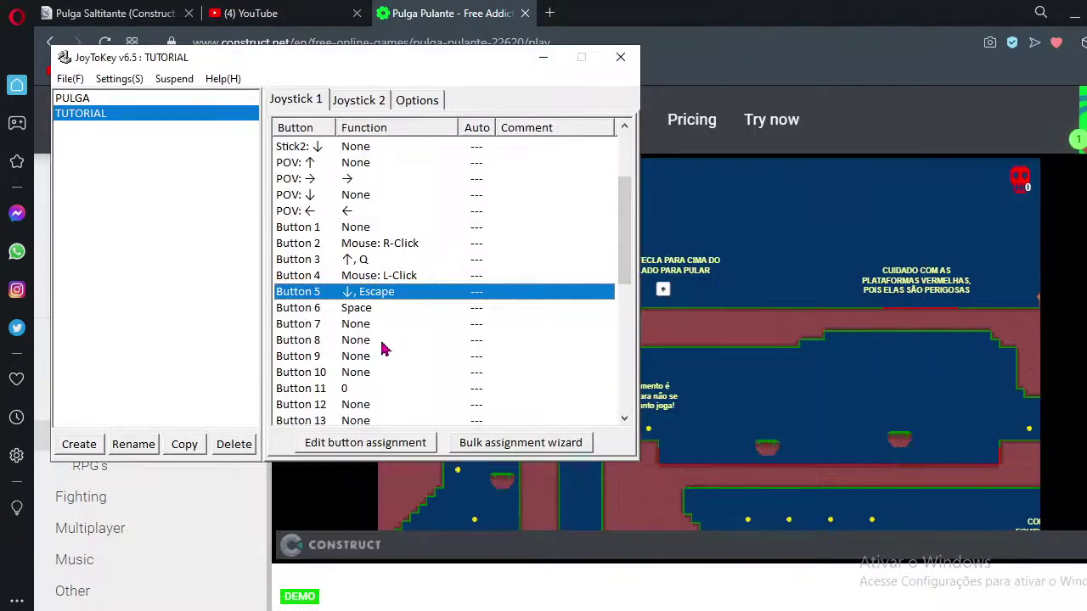
# Switch to the browser, test the Escape assignment in the game, and start level 01 again through JOGAR.
pyautogui.click(728, 15)
pyautogui.press('Escape')
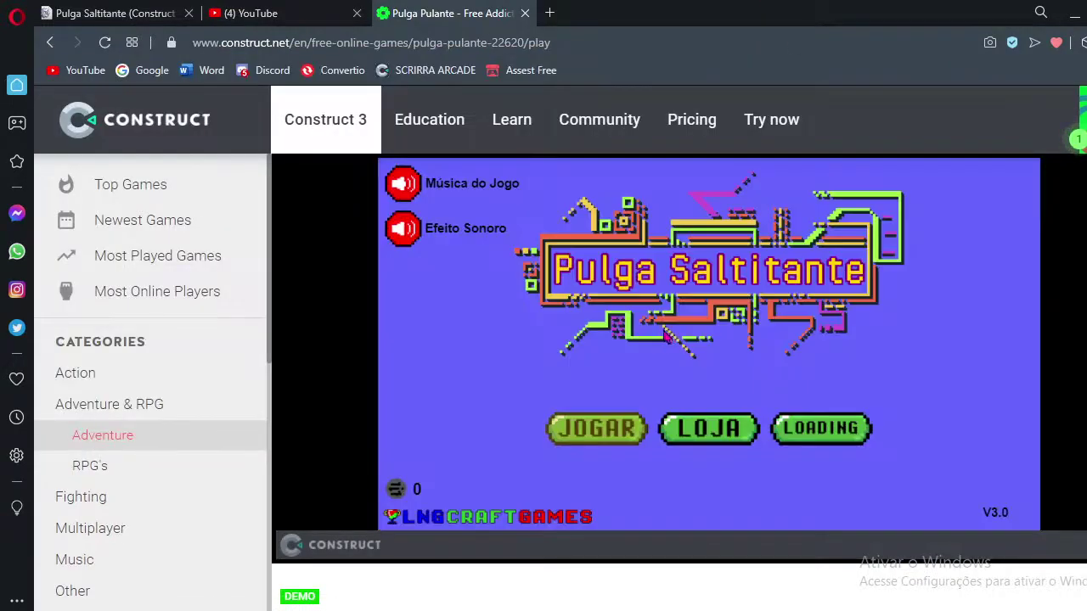
pyautogui.click(624, 435)
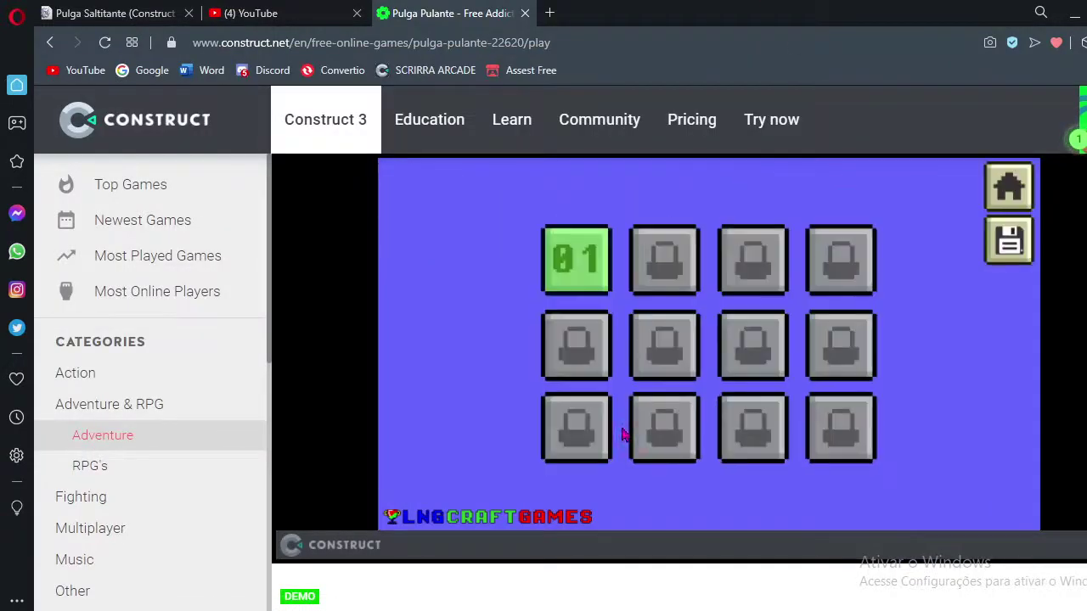
pyautogui.click(578, 259)
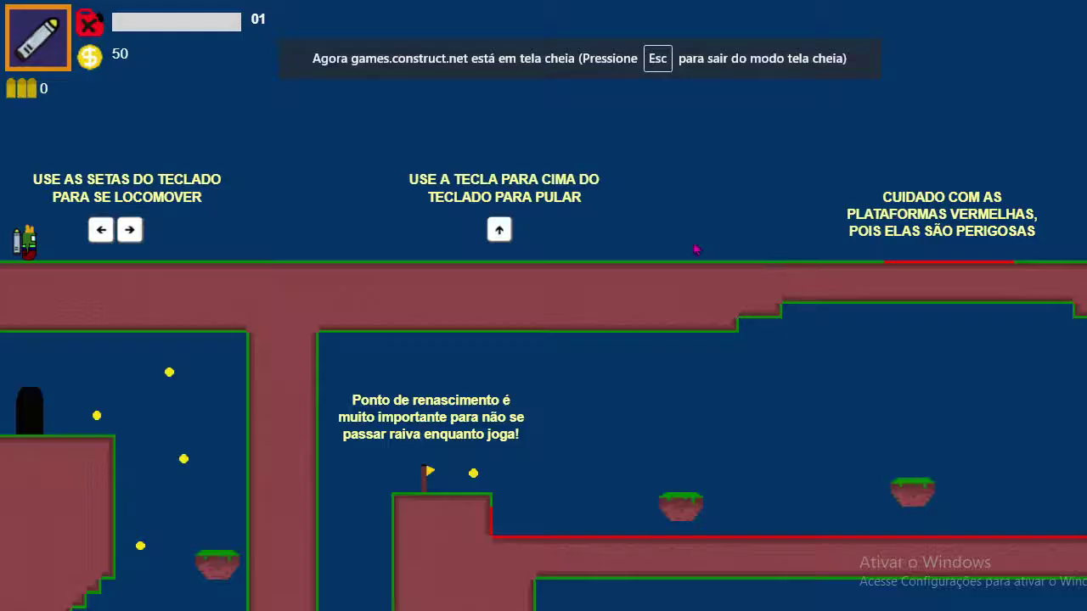
# Exit full screen and scroll the game page down and back up to demonstrate mouse wheel movement.
pyautogui.press('Escape')
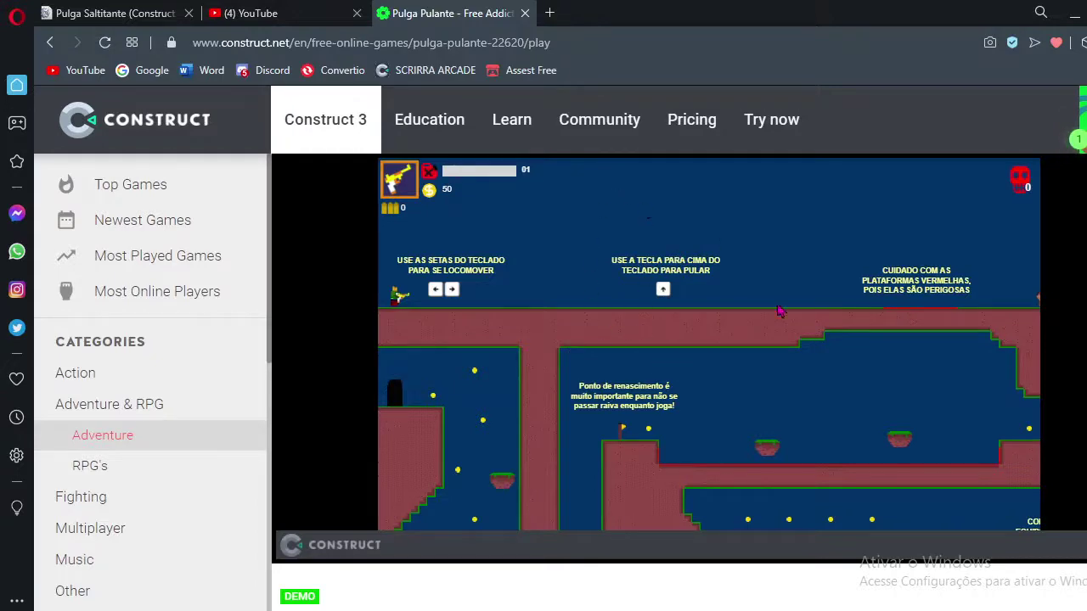
pyautogui.scroll(-5, 1042, 311)
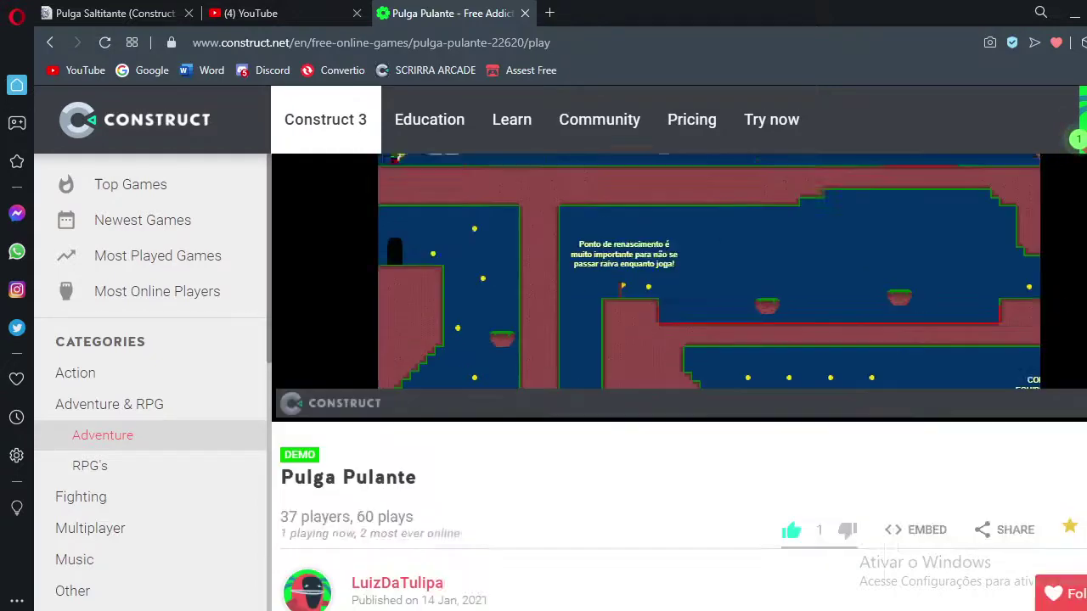
pyautogui.scroll(3, 1043, 311)
pyautogui.scroll(2, 679, 382)
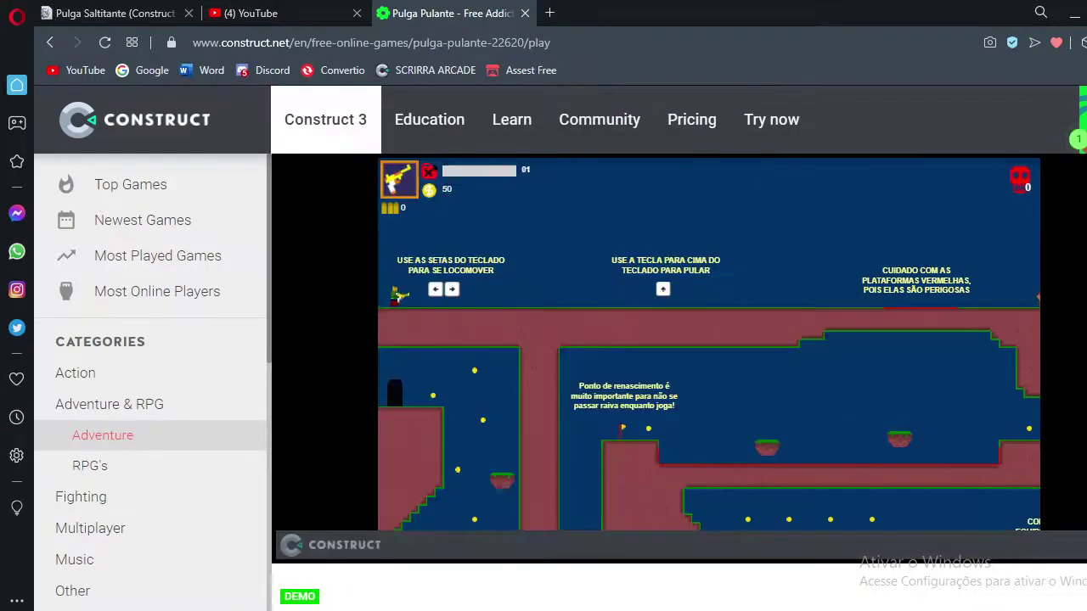
# Switch to JoyToKey and assign POV down to mouse emulation with a vertical wheel rotation of 12.
pyautogui.moveTo(394, 610)
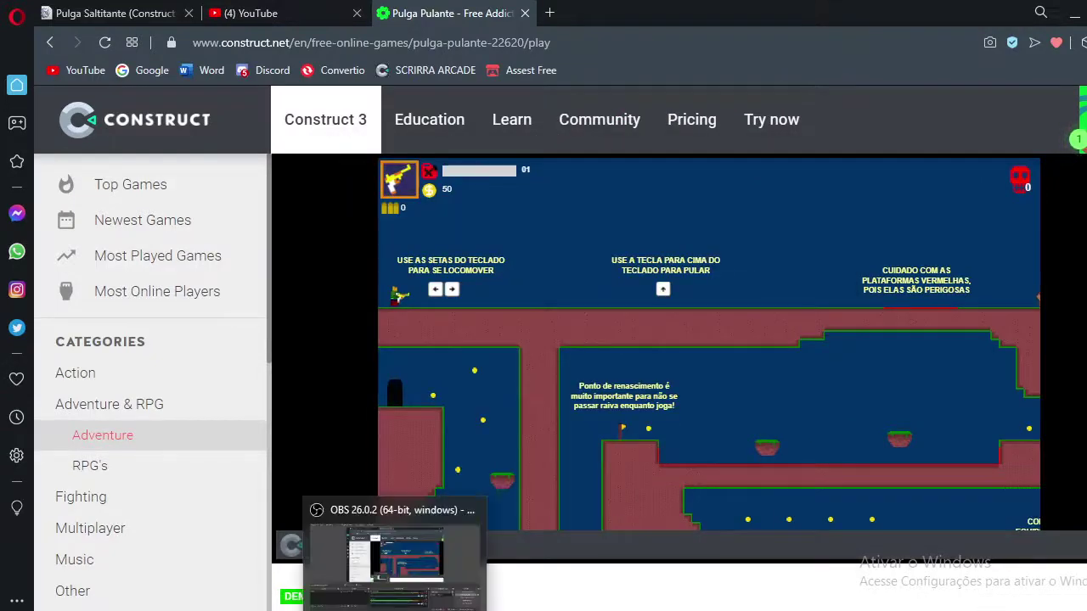
pyautogui.click(437, 610)
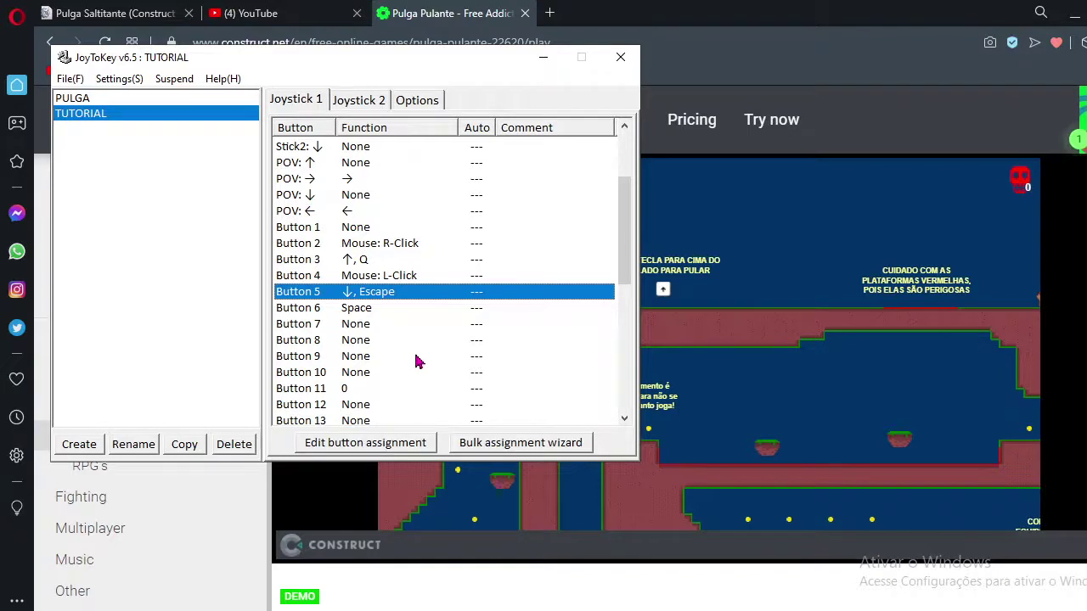
pyautogui.doubleClick(340, 196)
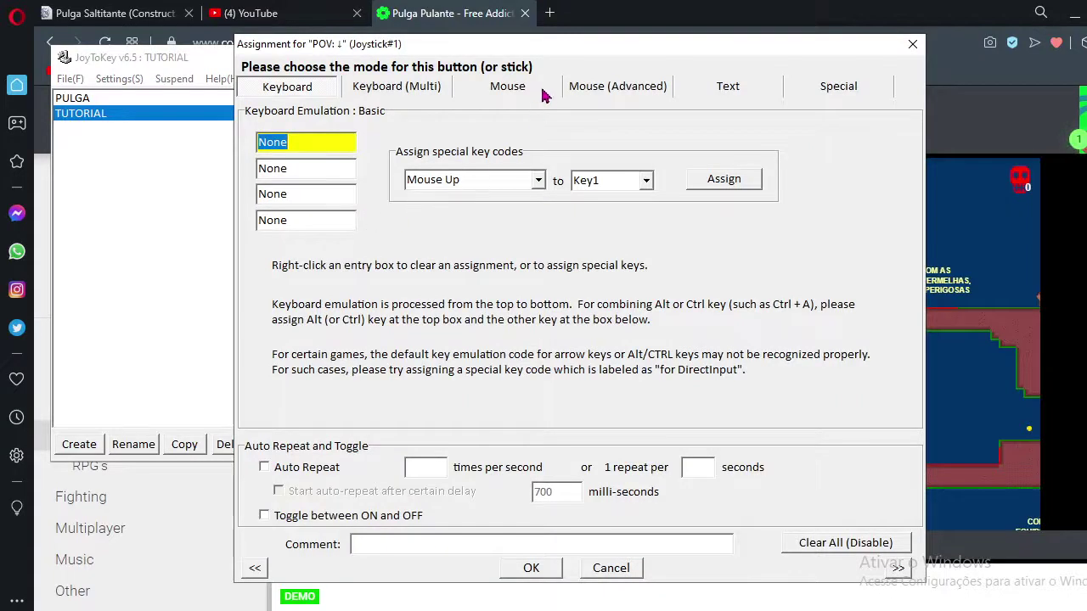
pyautogui.click(514, 86)
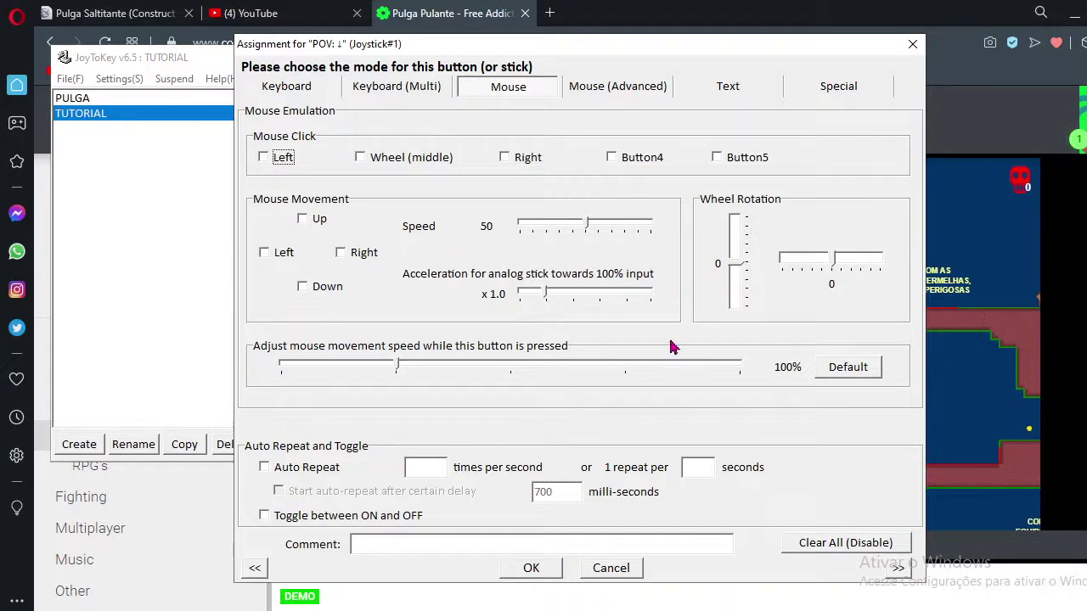
pyautogui.click(737, 265)
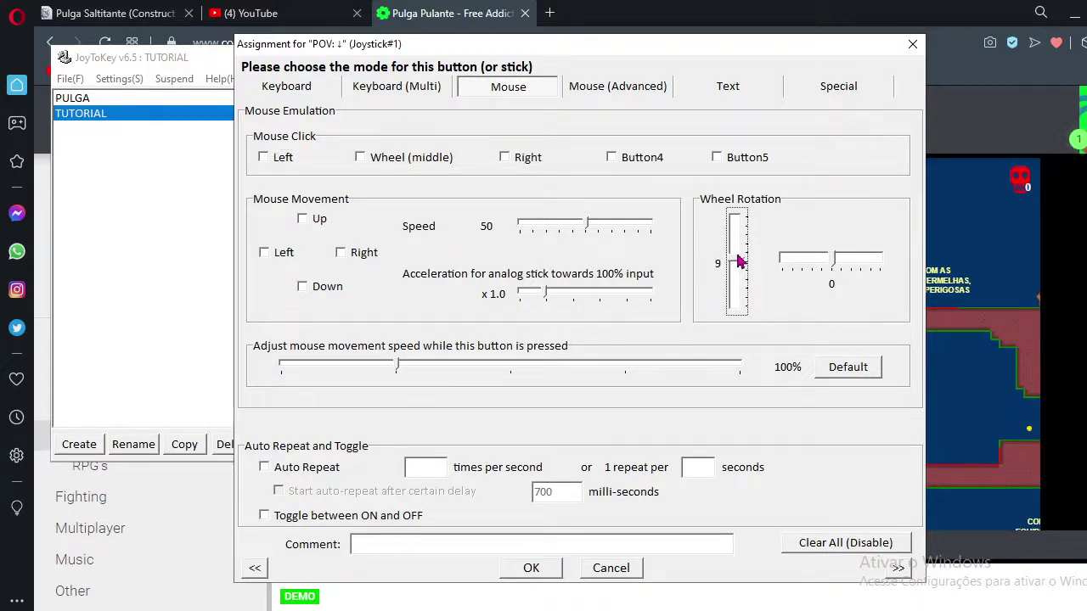
pyautogui.moveTo(737, 255); pyautogui.dragTo(737, 254)
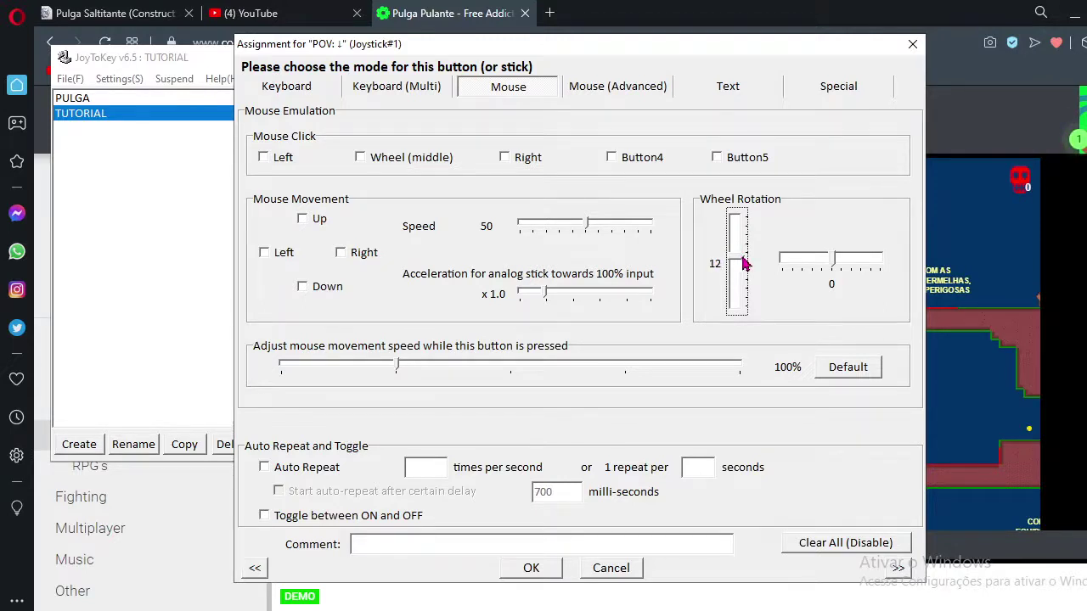
# Test the controls on the game page, return to JoyToKey, and save POV down with a vertical wheel rotation of 100.
pyautogui.click(968, 170)
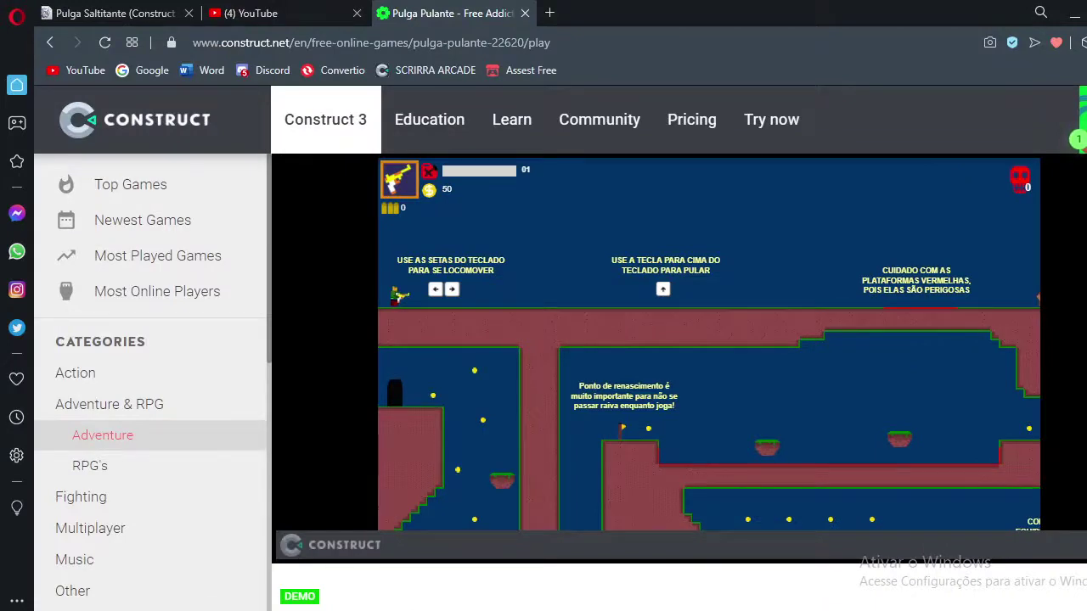
pyautogui.press('Up')
pyautogui.press('Escape')
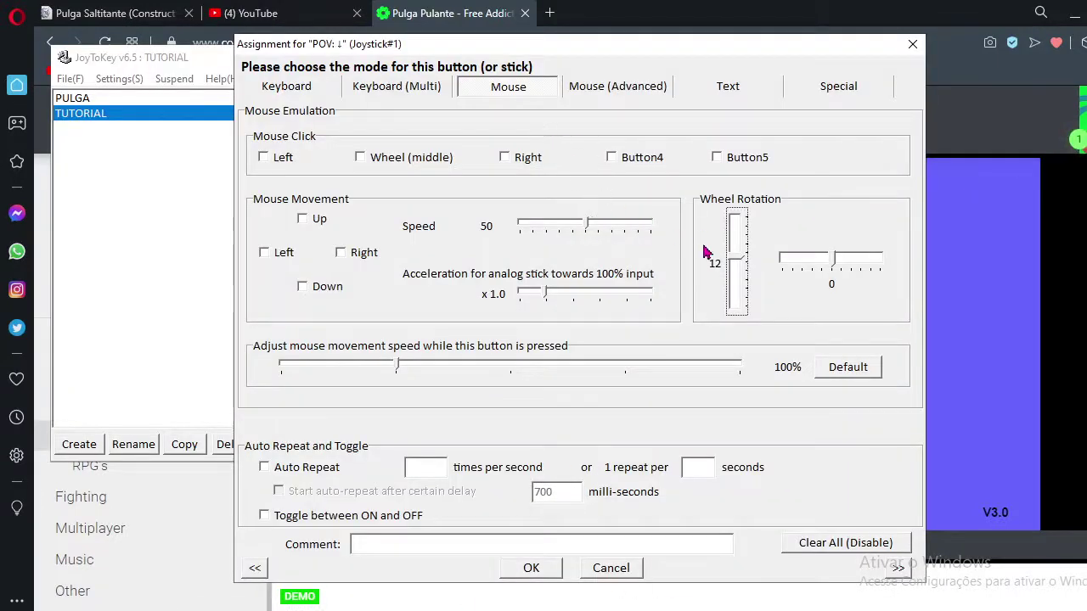
pyautogui.moveTo(737, 258); pyautogui.dragTo(738, 190)
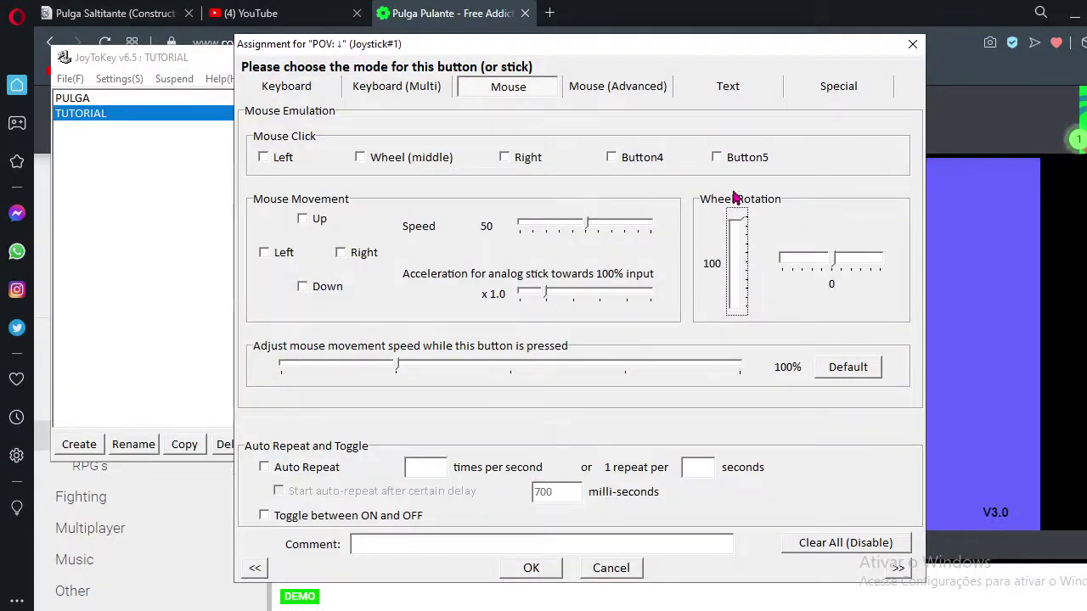
pyautogui.click(531, 569)
# Test POV down's wheel scrolling on the game page, going to the footer and back up to the game.
pyautogui.press('Down')
pyautogui.press('Down')
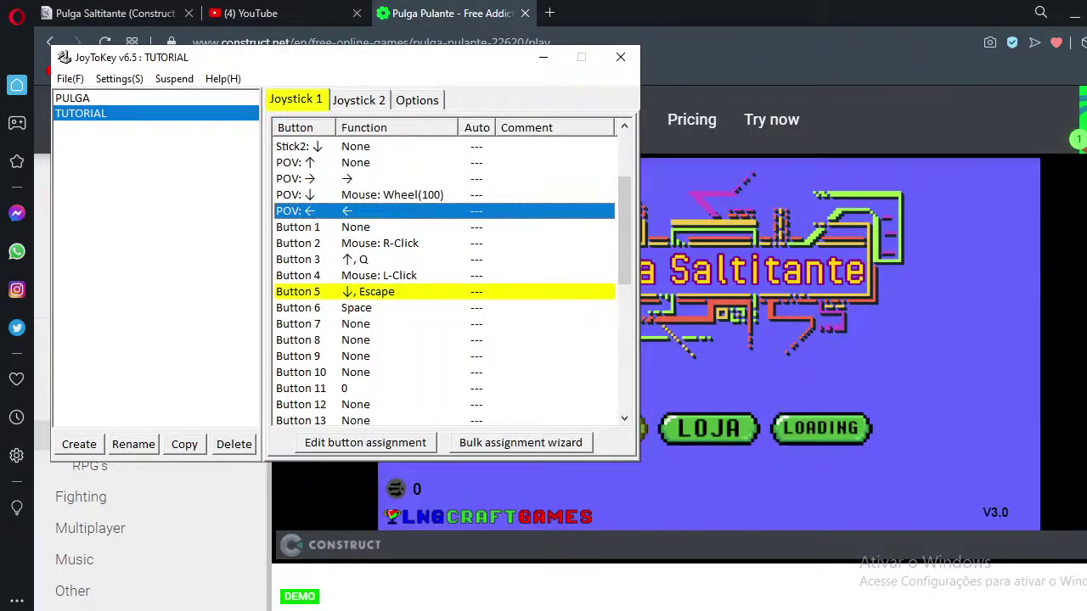
pyautogui.scroll(-10, 679, 382)
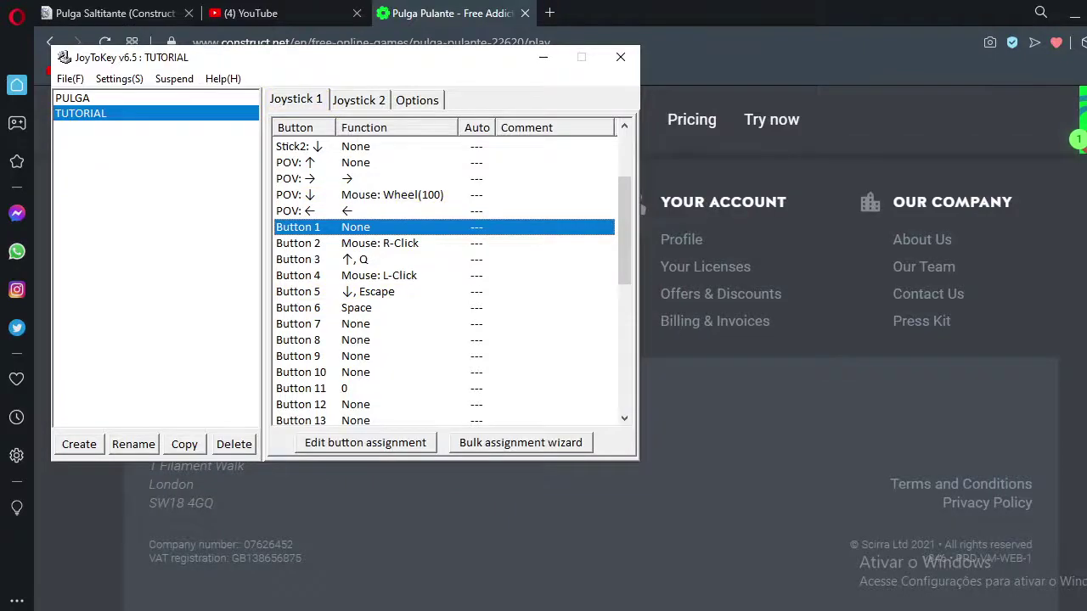
pyautogui.hotkey('alt', 'Tab')
pyautogui.scroll(10, 679, 382)
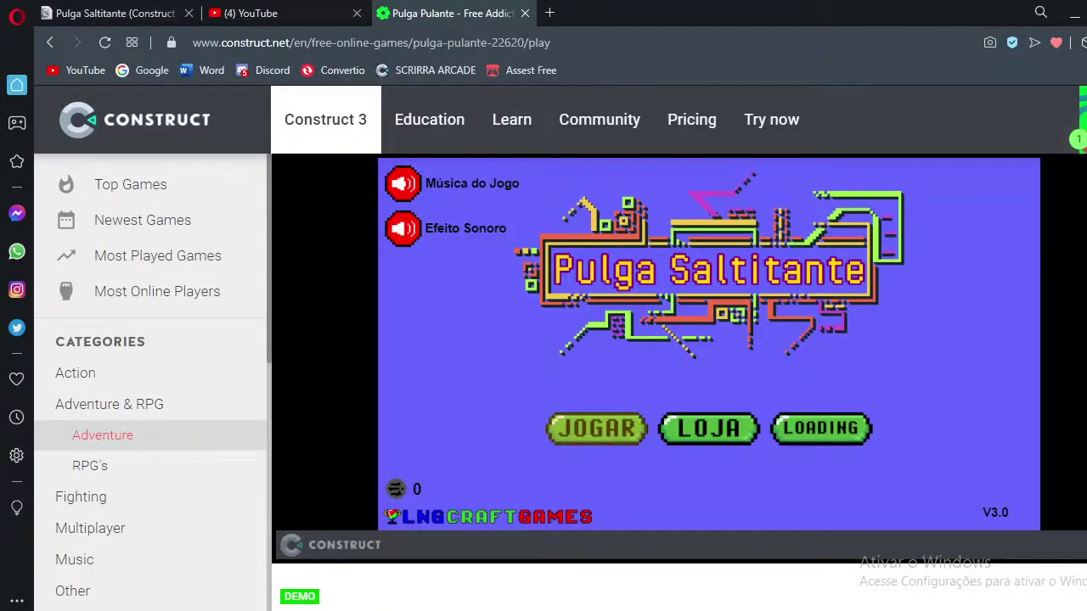
# Return to JoyToKey and set the vertical wheel rotation of POV down to 50.
pyautogui.hotkey('alt', 'Tab')
pyautogui.scroll(-7, 378, 225)
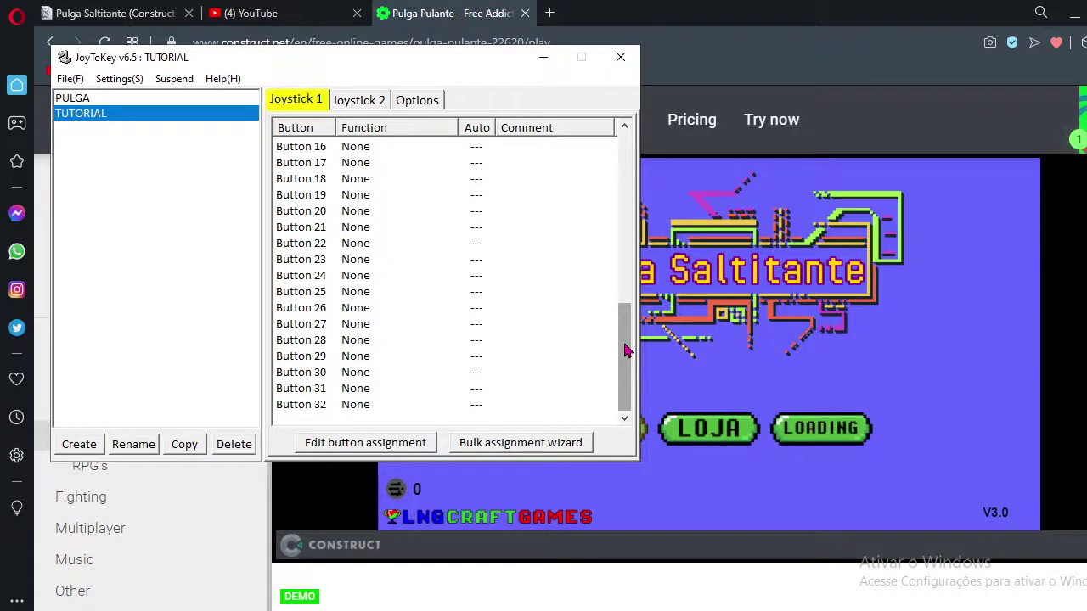
pyautogui.moveTo(624, 348); pyautogui.dragTo(635, 196)
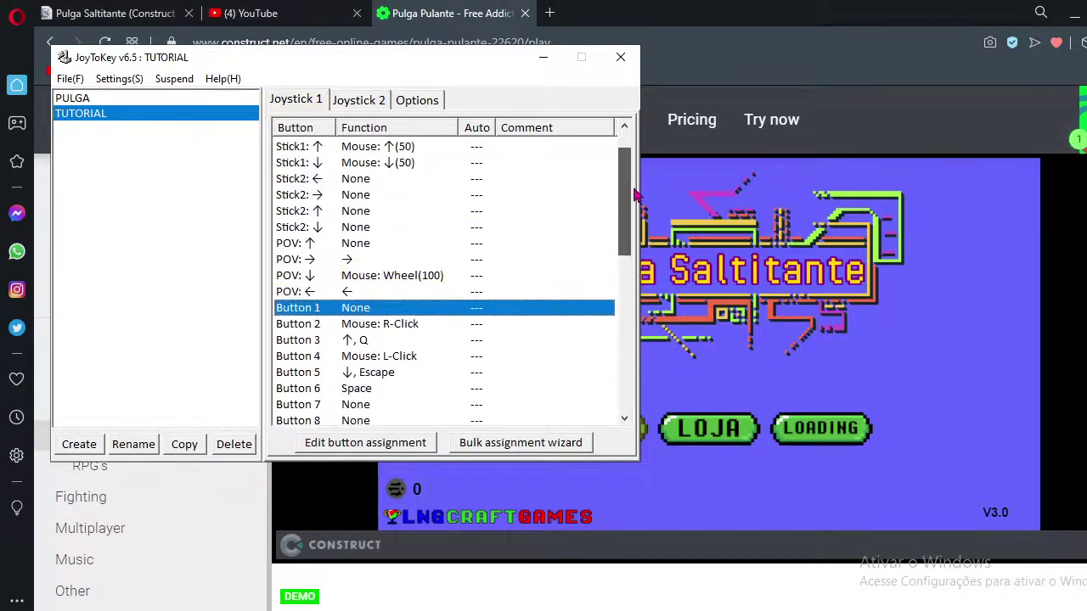
pyautogui.doubleClick(429, 276)
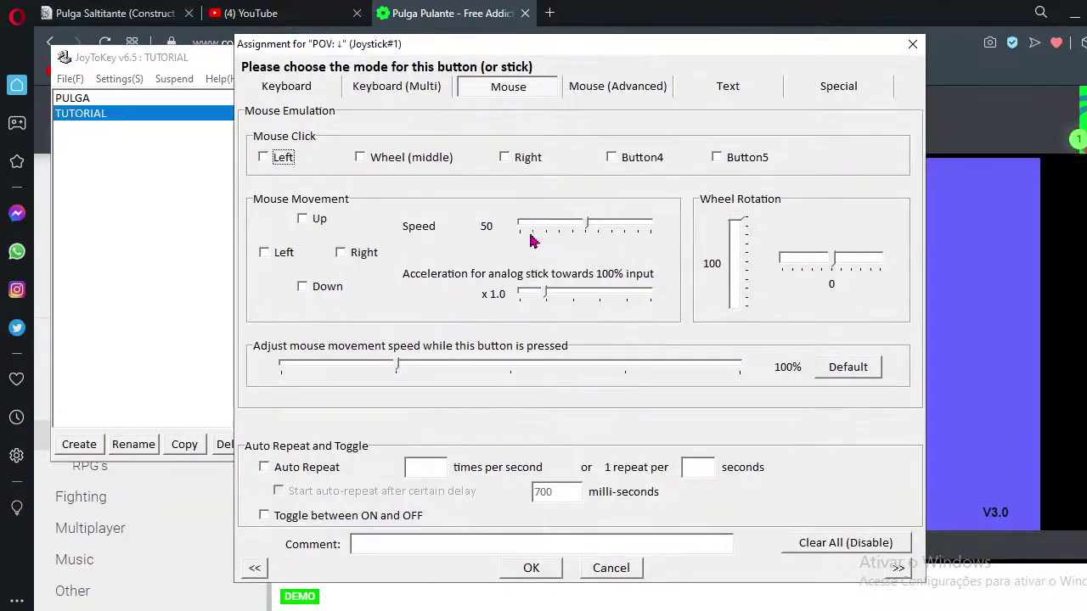
pyautogui.click(741, 262)
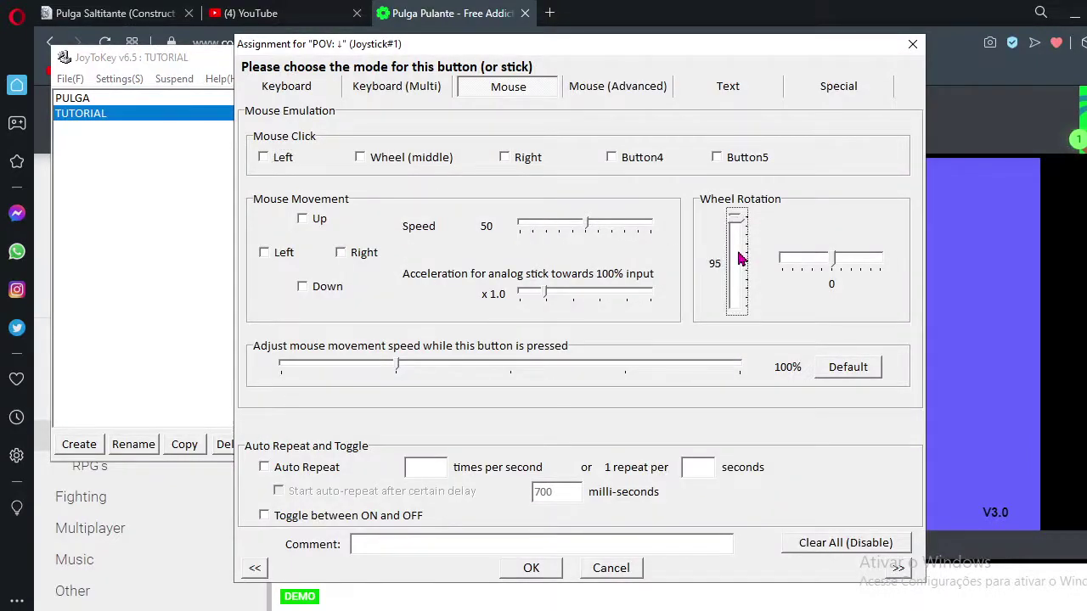
pyautogui.moveTo(738, 259)
pyautogui.mouseDown()
pyautogui.moveTo(739, 228)
pyautogui.moveTo(738, 245)
pyautogui.mouseUp()
# Scroll the game page in the browser down to its footer, return to JoyToKey and save the POV down assignment.
pyautogui.click(843, 5)
pyautogui.scroll(-15, 679, 356)
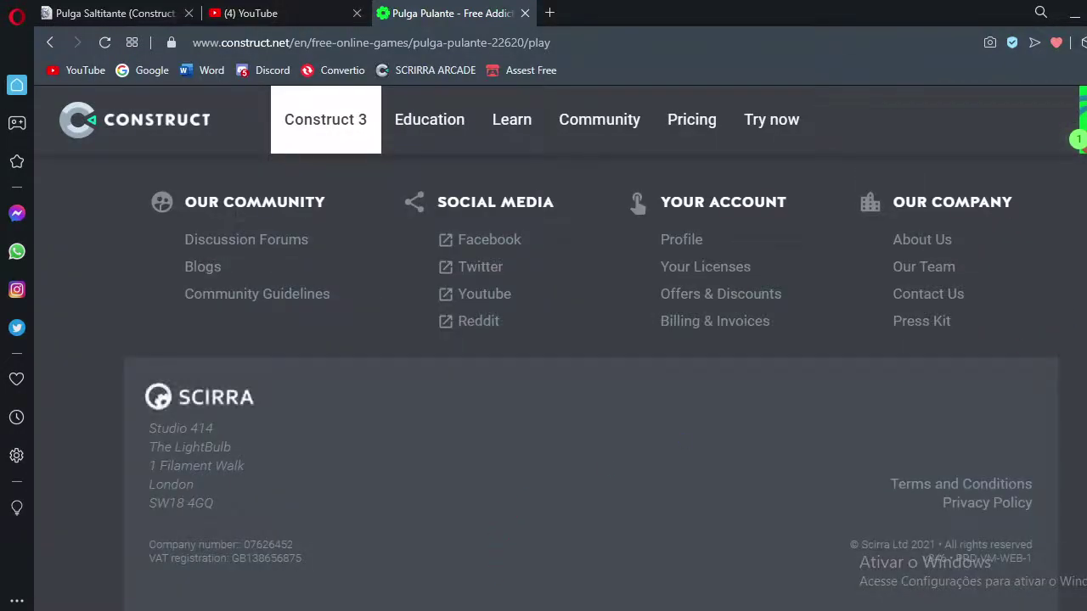
pyautogui.hotkey('alt', 'Tab')
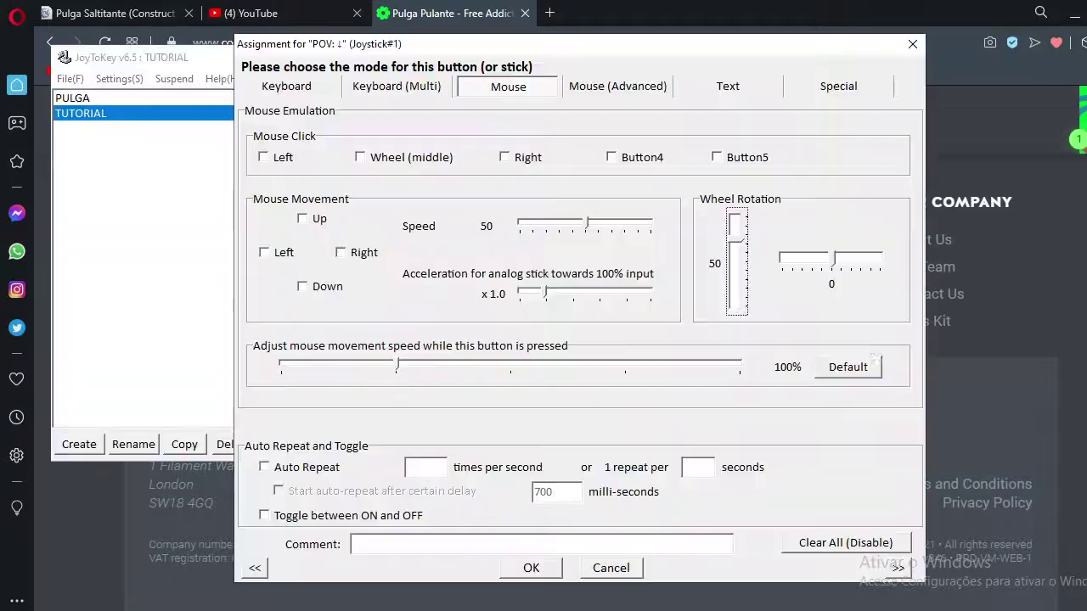
pyautogui.click(530, 569)
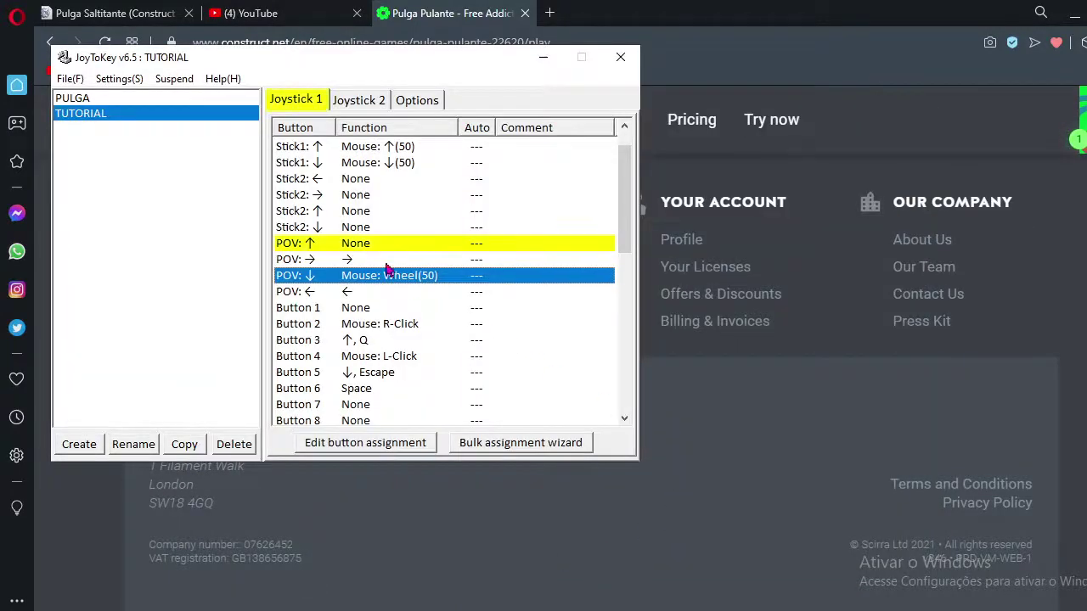
# Assign POV up to mouse emulation with a vertical wheel rotation of -50 and save the assignment.
pyautogui.doubleClick(360, 246)
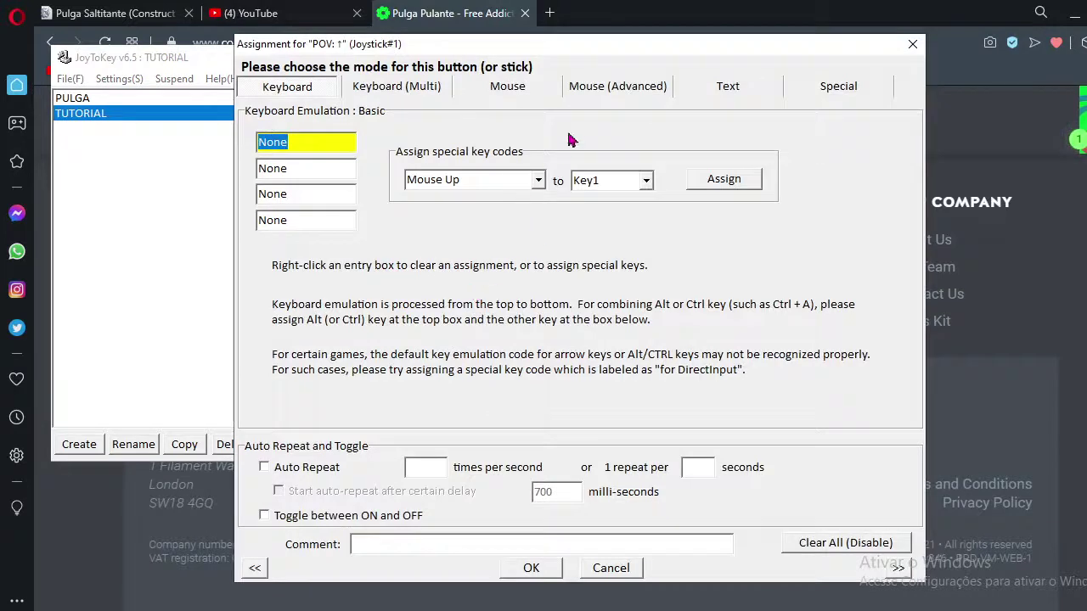
pyautogui.click(516, 92)
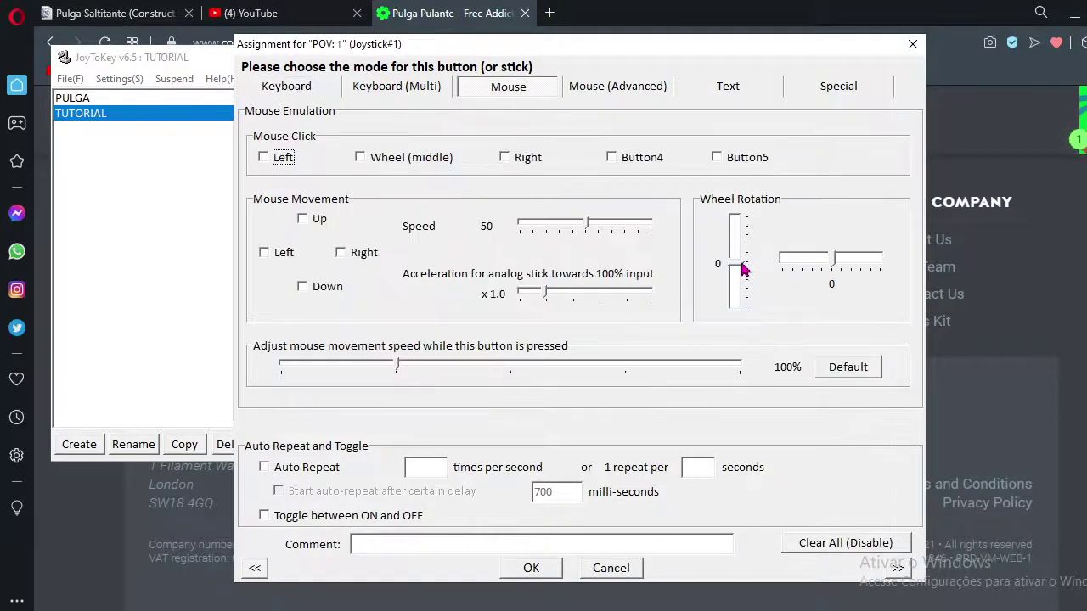
pyautogui.moveTo(737, 265); pyautogui.dragTo(740, 290)
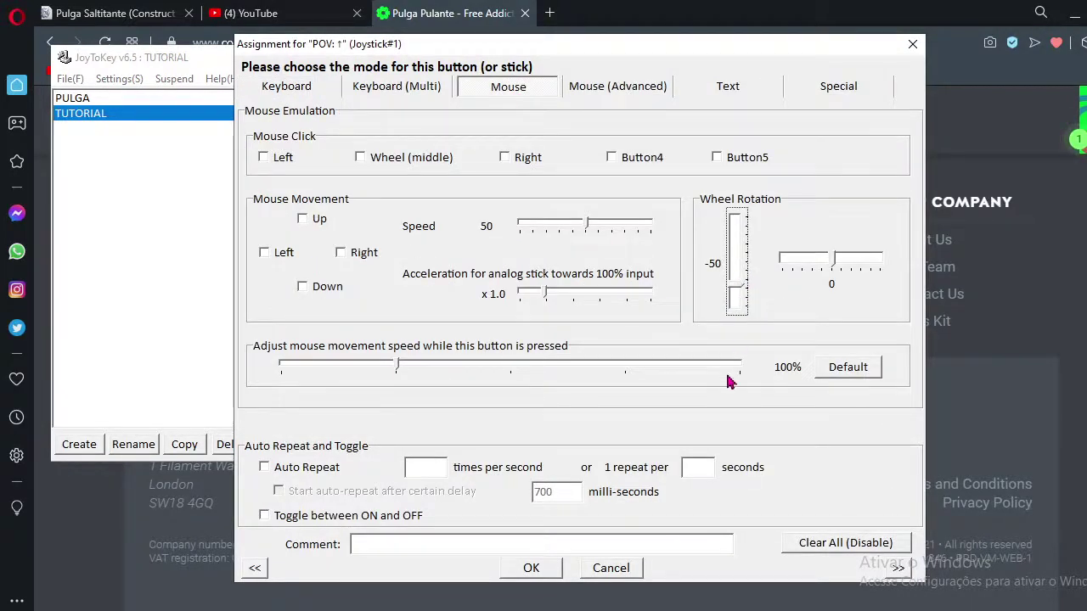
pyautogui.click(529, 568)
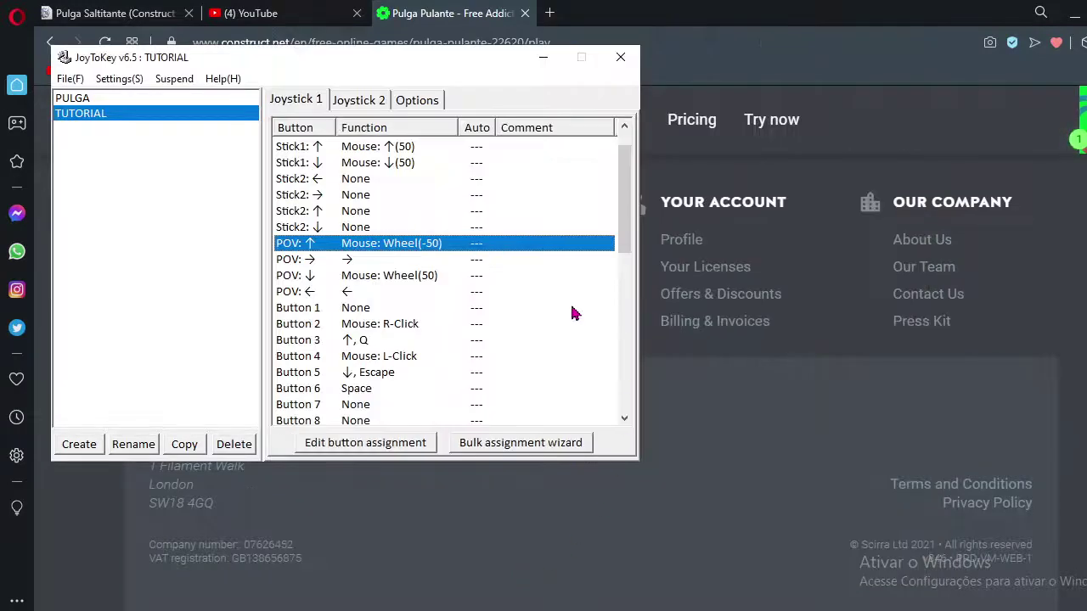
# Test the POV wheel scrolling on the game page in the browser, going from the footer up to the game.
pyautogui.click(829, 8)
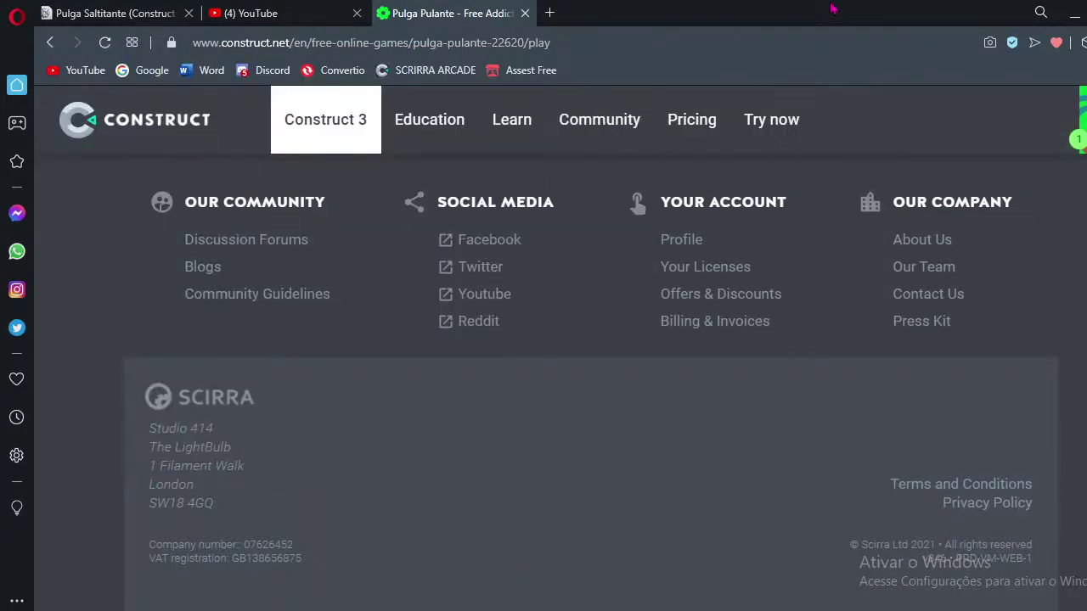
pyautogui.scroll(15, 679, 340)
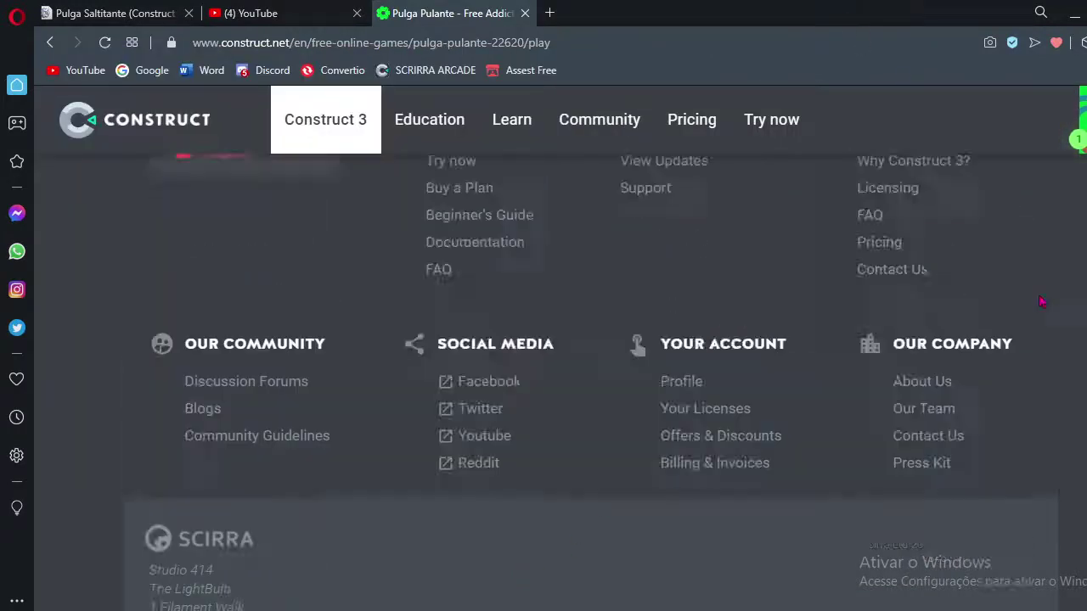
pyautogui.scroll(-8, 679, 356)
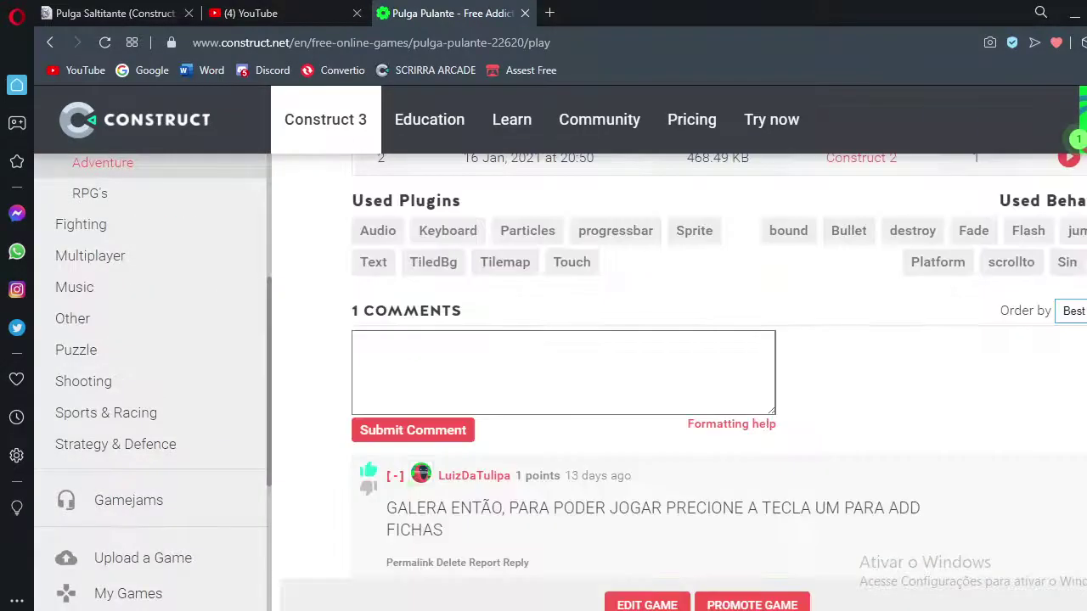
pyautogui.scroll(5, 679, 357)
pyautogui.scroll(-5, 679, 356)
pyautogui.scroll(8, 679, 356)
pyautogui.scroll(-8, 679, 357)
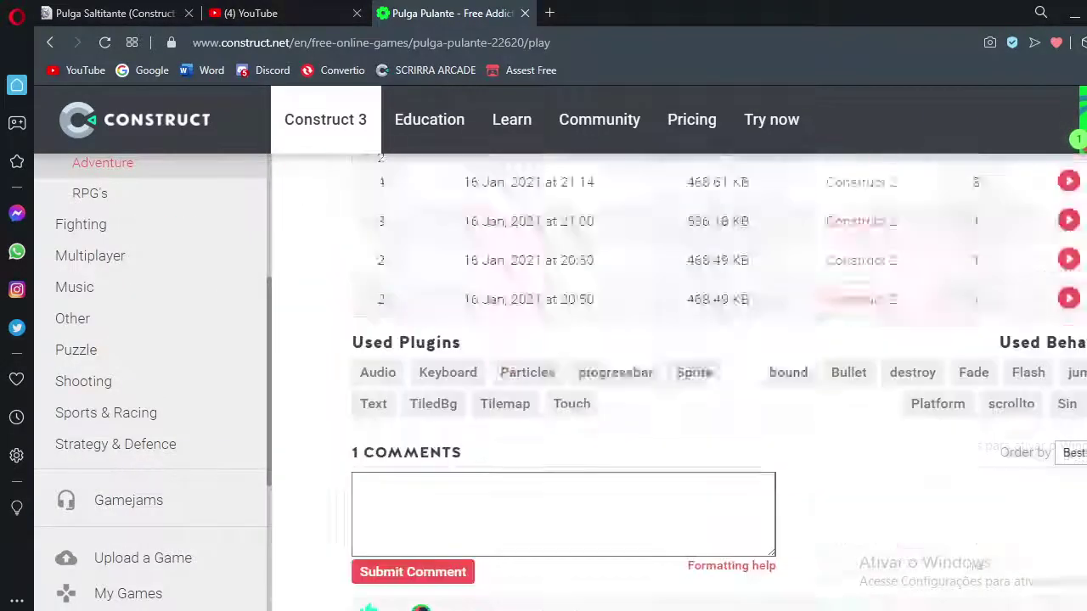
pyautogui.scroll(8, 680, 356)
pyautogui.scroll(-12, 679, 357)
pyautogui.scroll(12, 654, 489)
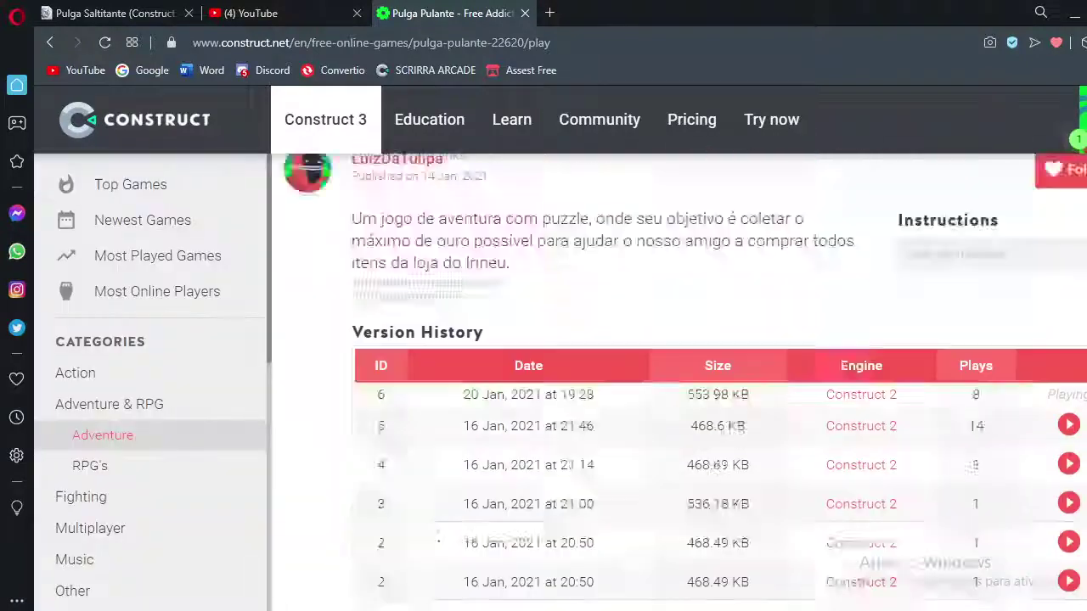
# Return to JoyToKey and set the vertical wheel rotation of POV up to -20.
pyautogui.hotkey('alt', 'Tab')
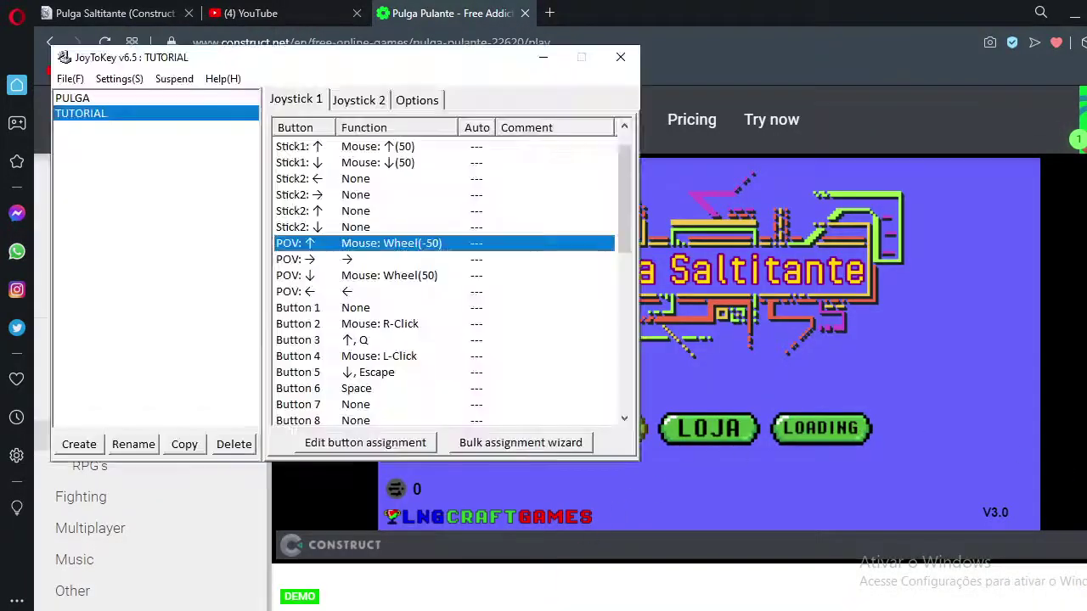
pyautogui.doubleClick(394, 245)
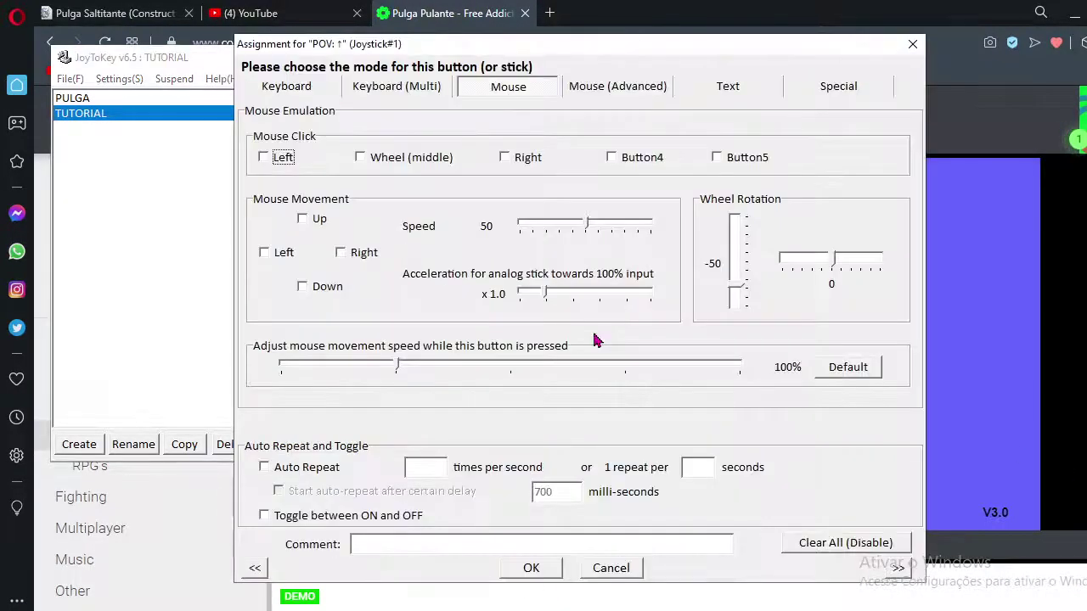
pyautogui.moveTo(739, 279); pyautogui.dragTo(737, 270)
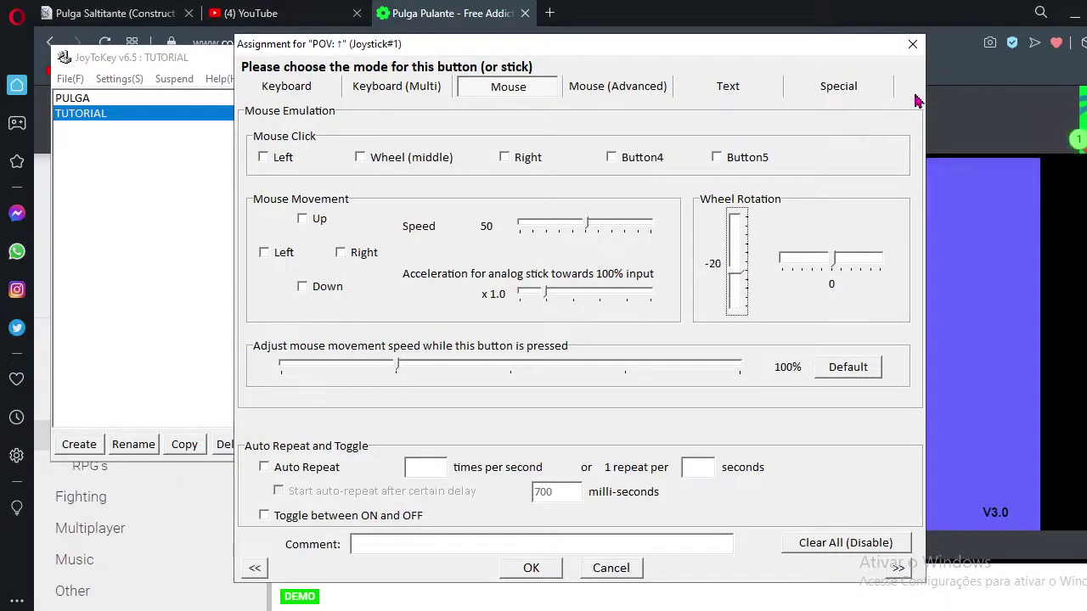
# Scroll the game page in the browser down and back up, return to JoyToKey and save the POV up assignment.
pyautogui.click(946, 7)
pyautogui.scroll(-10, 677, 382)
pyautogui.scroll(8, 889, 412)
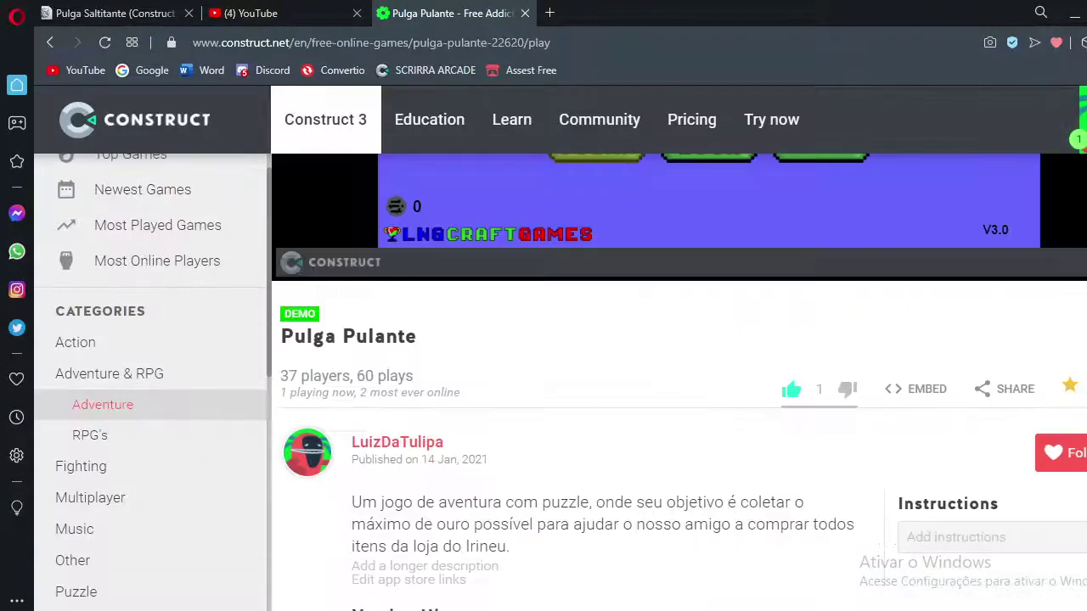
pyautogui.scroll(-2, 889, 412)
pyautogui.hotkey('alt', 'Tab')
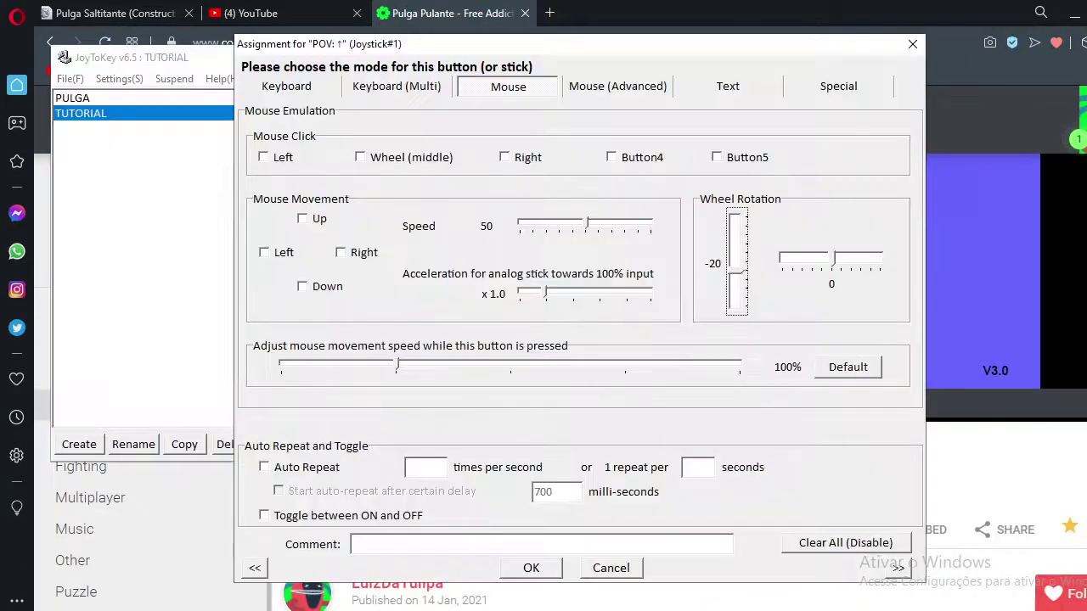
pyautogui.click(531, 569)
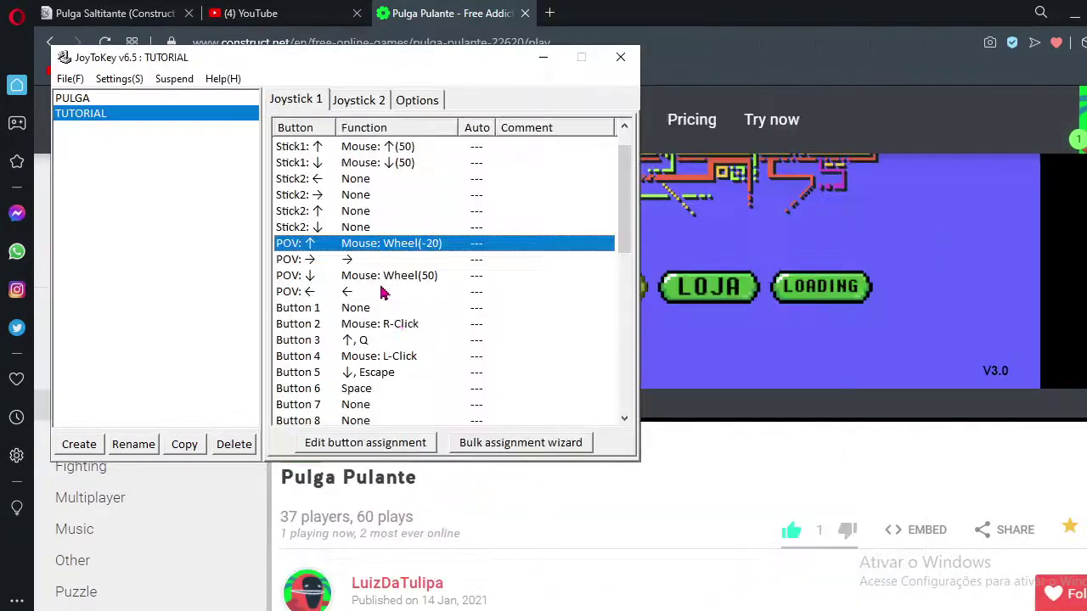
# Set the vertical wheel rotation of POV down to 20 and save the assignment.
pyautogui.doubleClick(395, 276)
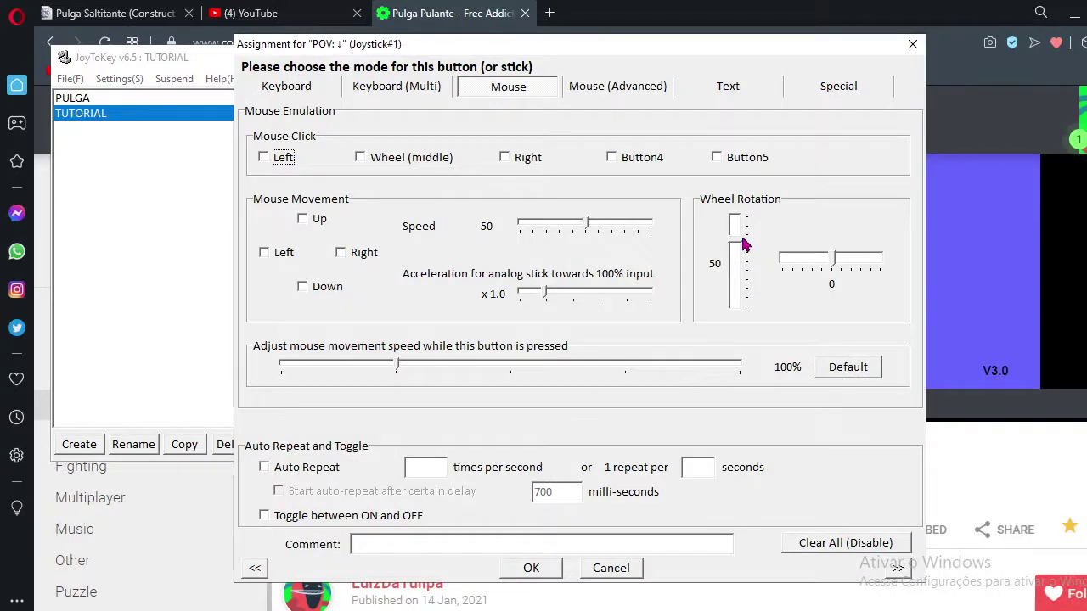
pyautogui.moveTo(744, 245); pyautogui.dragTo(741, 257)
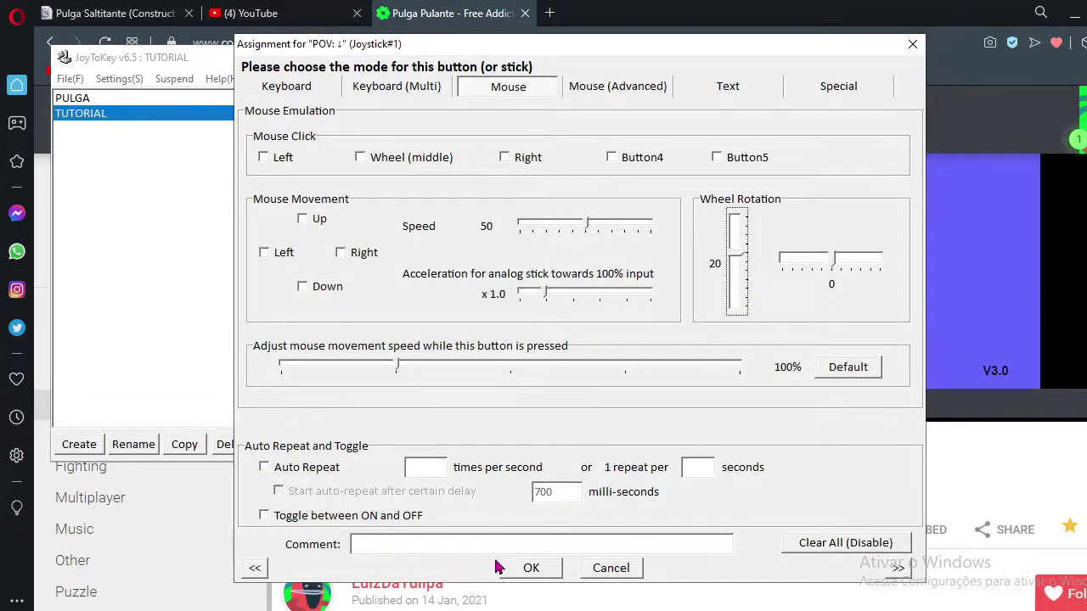
pyautogui.click(527, 568)
# Test POV up and down by repeatedly scrolling the game page, first behind JoyToKey and again with the browser in front.
pyautogui.scroll(-7, 1047, 305)
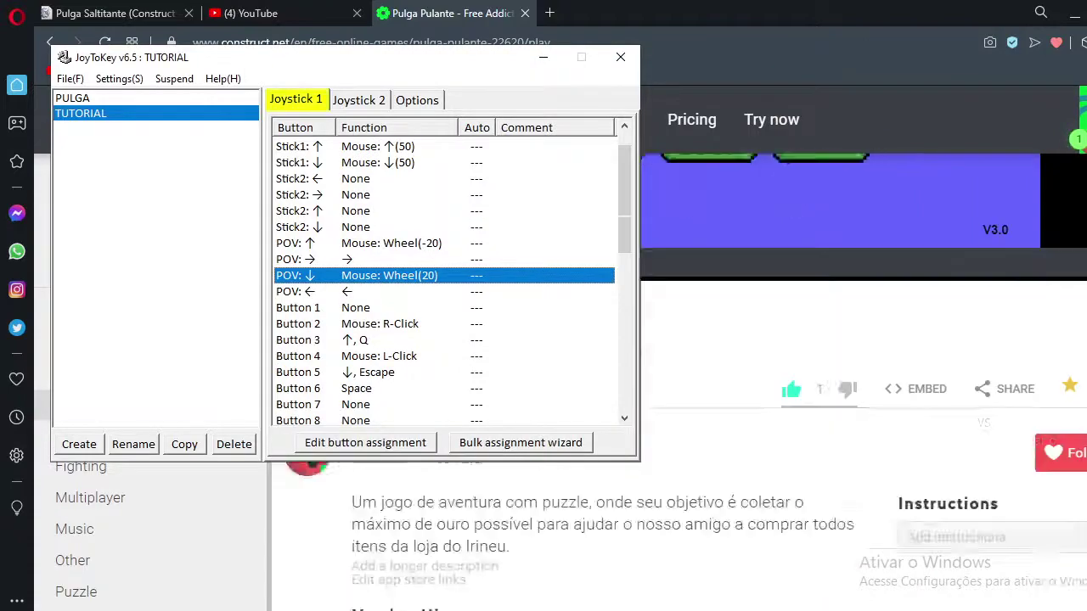
pyautogui.scroll(9, 1047, 306)
pyautogui.scroll(-10, 1047, 305)
pyautogui.scroll(12, 863, 357)
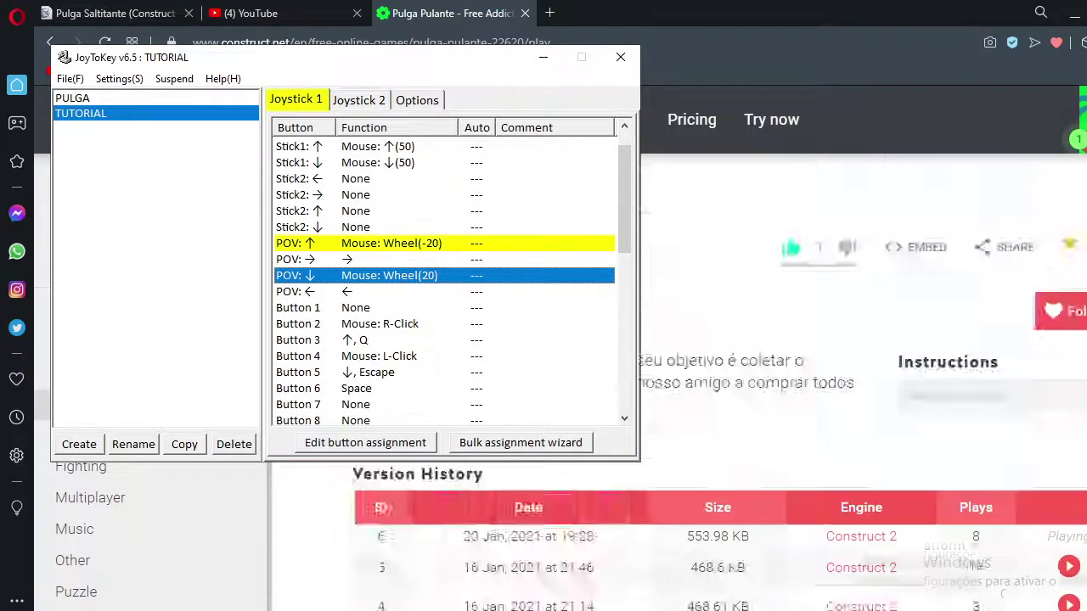
pyautogui.scroll(-10, 863, 357)
pyautogui.scroll(11, 863, 356)
pyautogui.scroll(-10, 1048, 307)
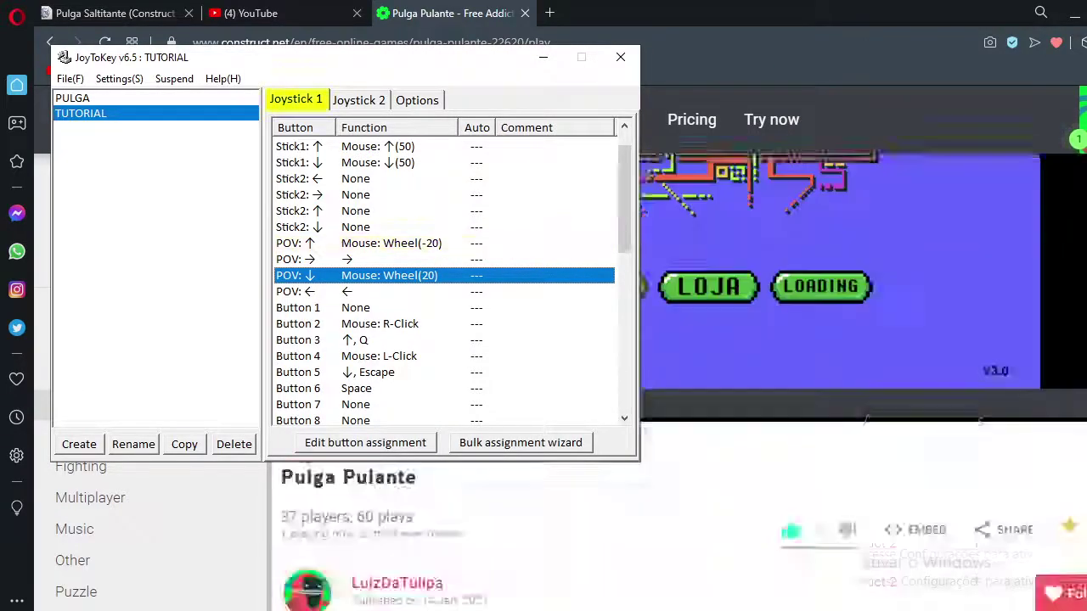
pyautogui.scroll(10, 1048, 307)
pyautogui.click(627, 9)
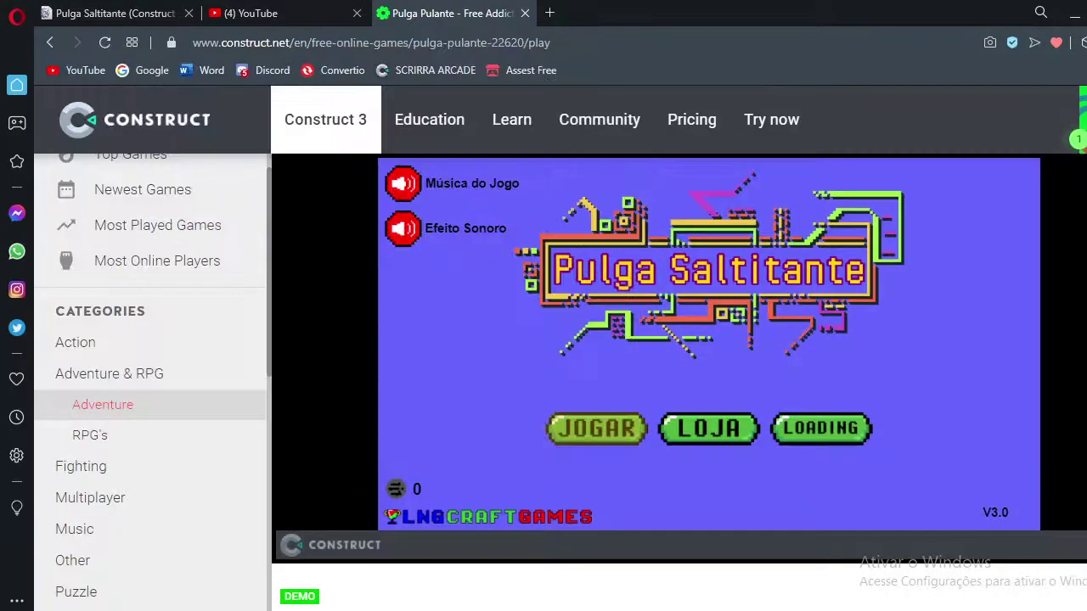
pyautogui.scroll(-10, 783, 324)
pyautogui.scroll(10, 782, 324)
pyautogui.scroll(-5, 783, 323)
pyautogui.scroll(-10, 782, 324)
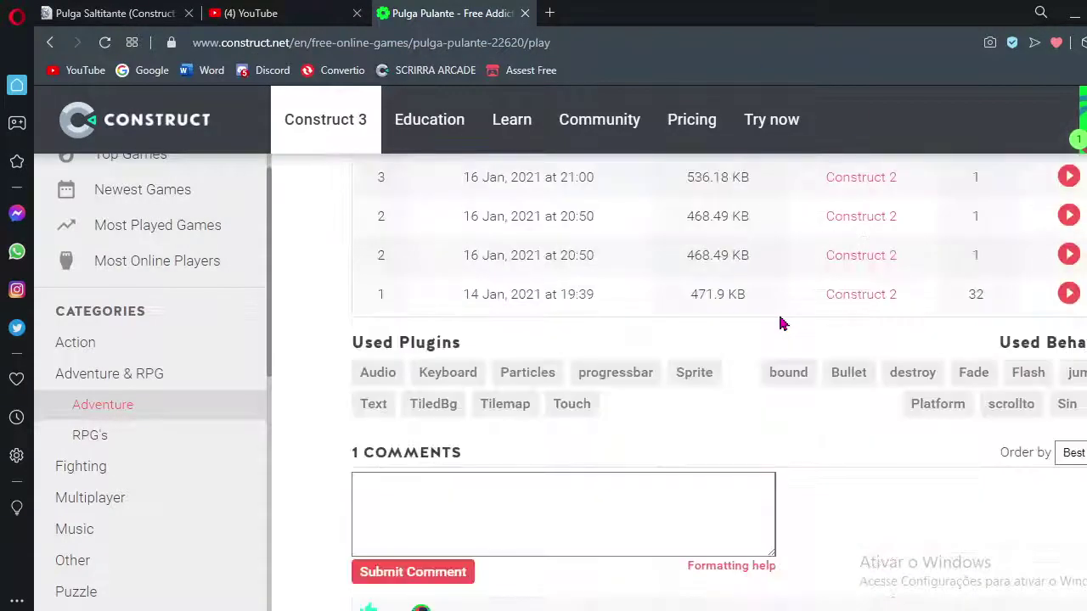
pyautogui.scroll(15, 778, 323)
# Test POV up and down scrolling on the YouTube home page, ending at the top of the page.
pyautogui.click(247, 12)
pyautogui.scroll(-5, 583, 190)
pyautogui.scroll(6, 583, 340)
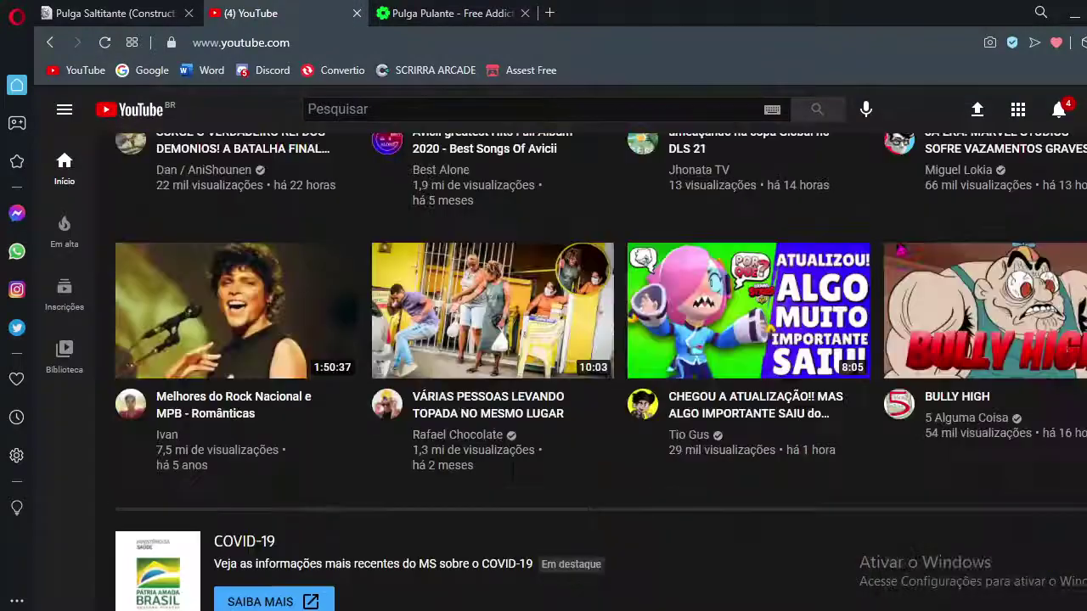
pyautogui.scroll(-10, 582, 340)
pyautogui.scroll(4, 583, 340)
pyautogui.scroll(5, 903, 243)
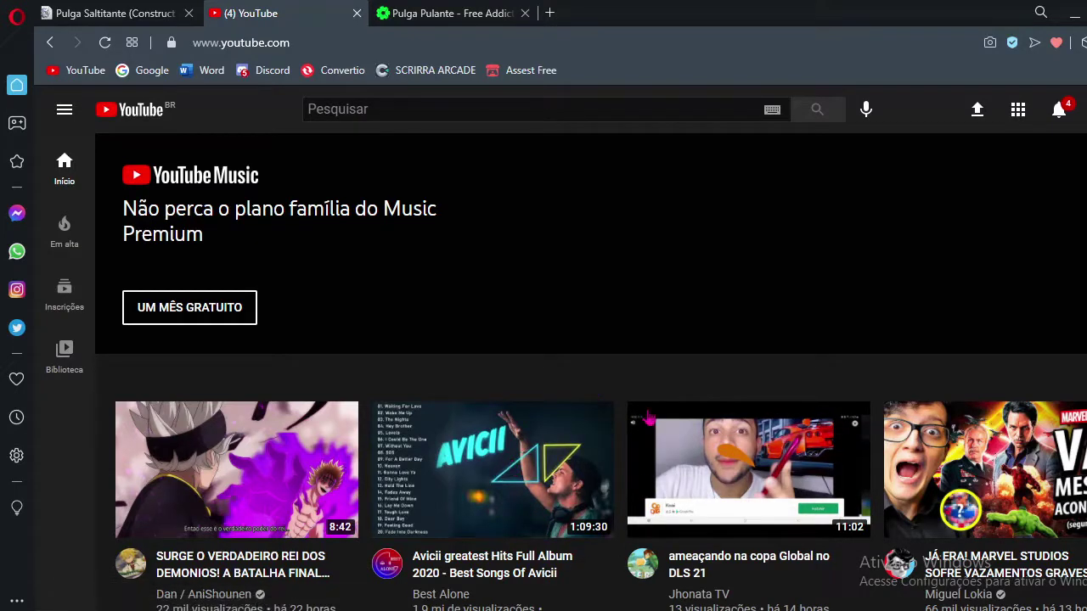
# Return to JoyToKey, go through the assignments between POV down and Button 7, and view POV left's keyboard assignment without changing it.
pyautogui.hotkey('alt', 'Tab')
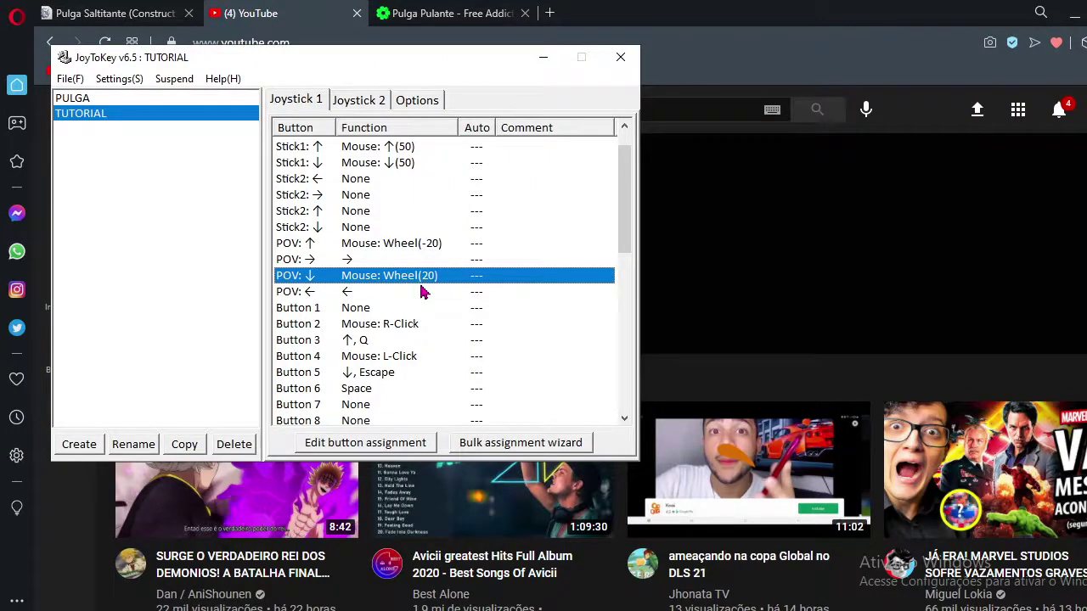
pyautogui.press('Down')
pyautogui.press('Down')
pyautogui.press('Down')
pyautogui.press('Down')
pyautogui.press('Down')
pyautogui.press('Down')
pyautogui.press('Down')
pyautogui.press('Down')
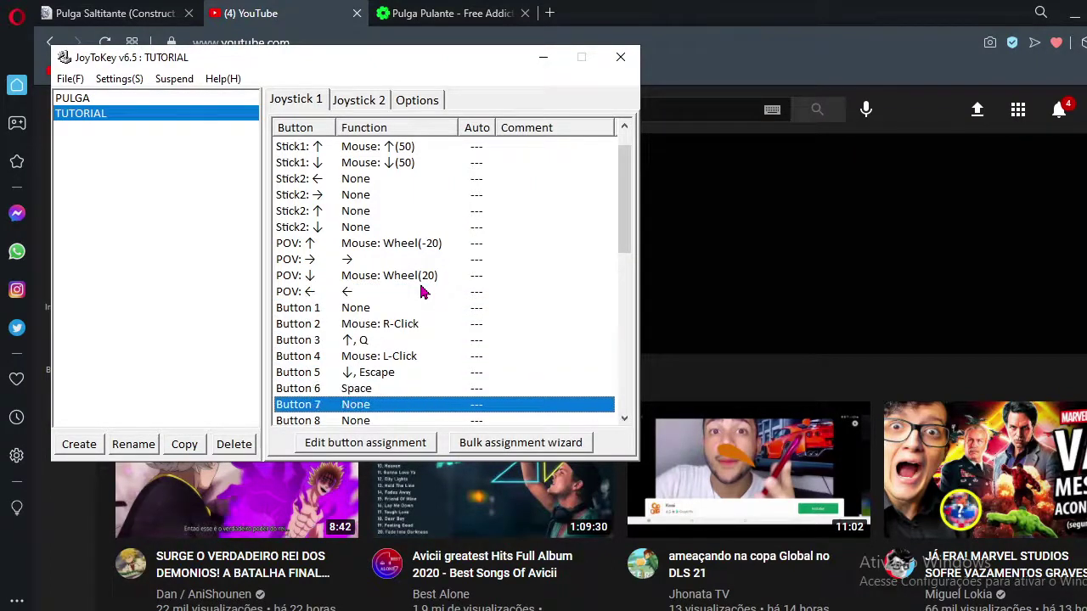
pyautogui.press('Up')
pyautogui.press('Up')
pyautogui.press('Up')
pyautogui.press('Up')
pyautogui.press('Up')
pyautogui.press('Up')
pyautogui.press('Up')
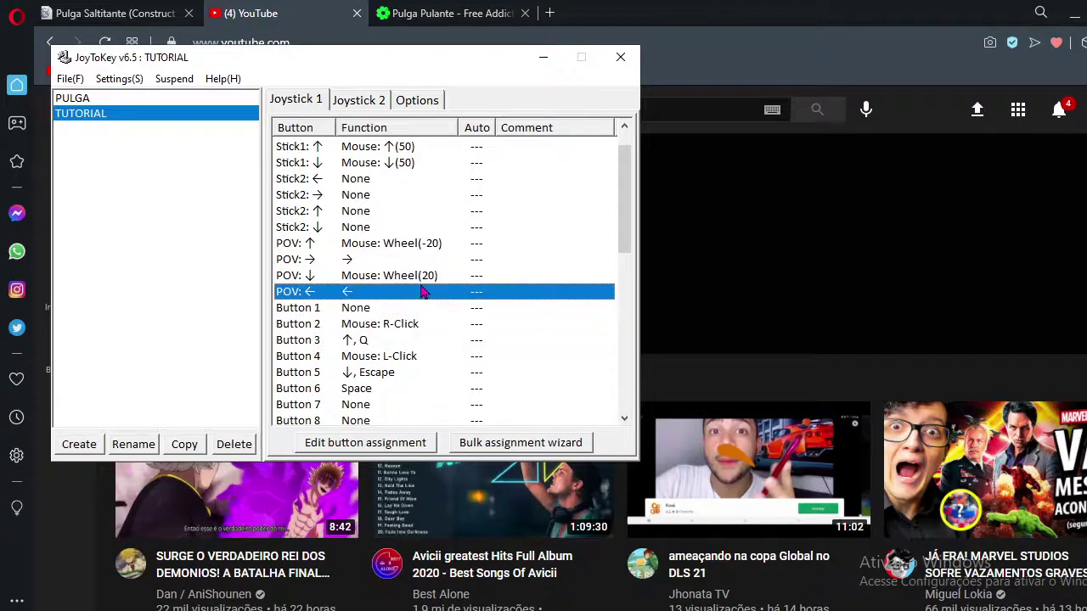
pyautogui.doubleClick(422, 291)
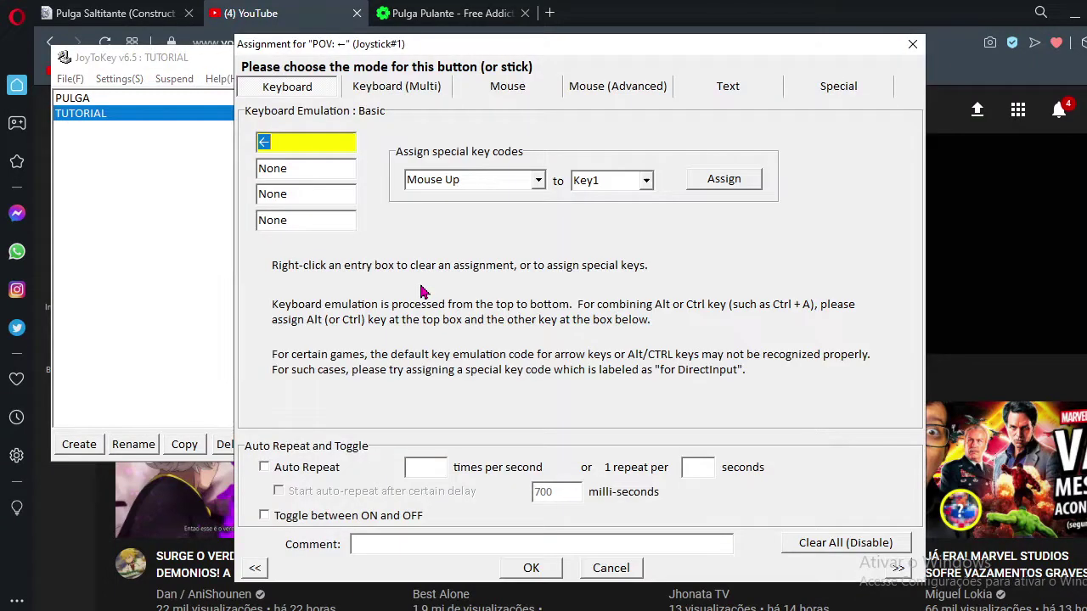
pyautogui.click(585, 573)
# Bring the YouTube page in the browser to the front and switch to OBS.
pyautogui.click(614, 9)
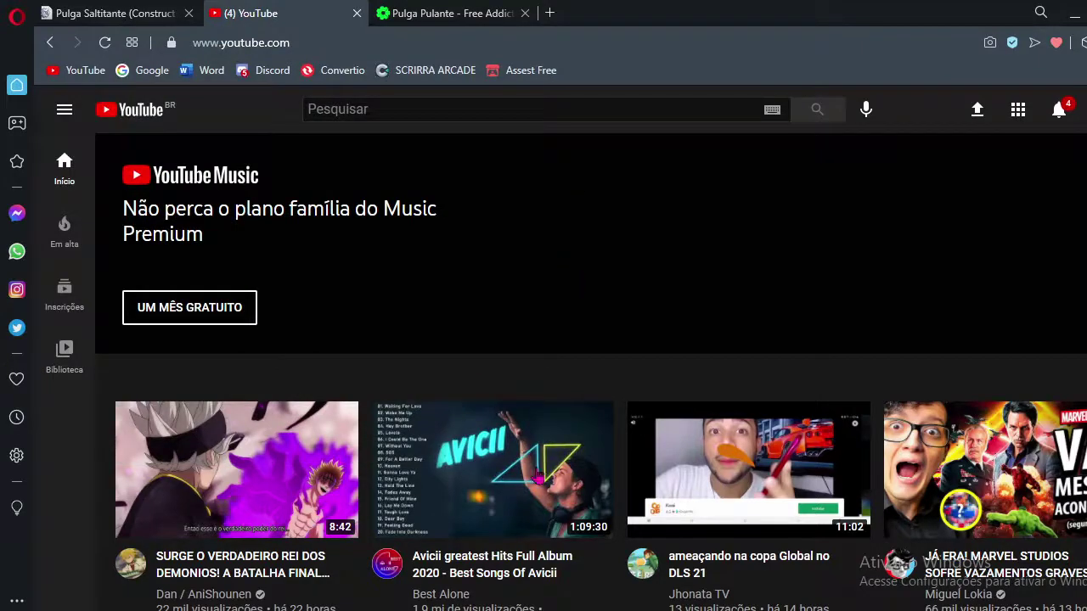
pyautogui.hotkey('alt', 'Tab')
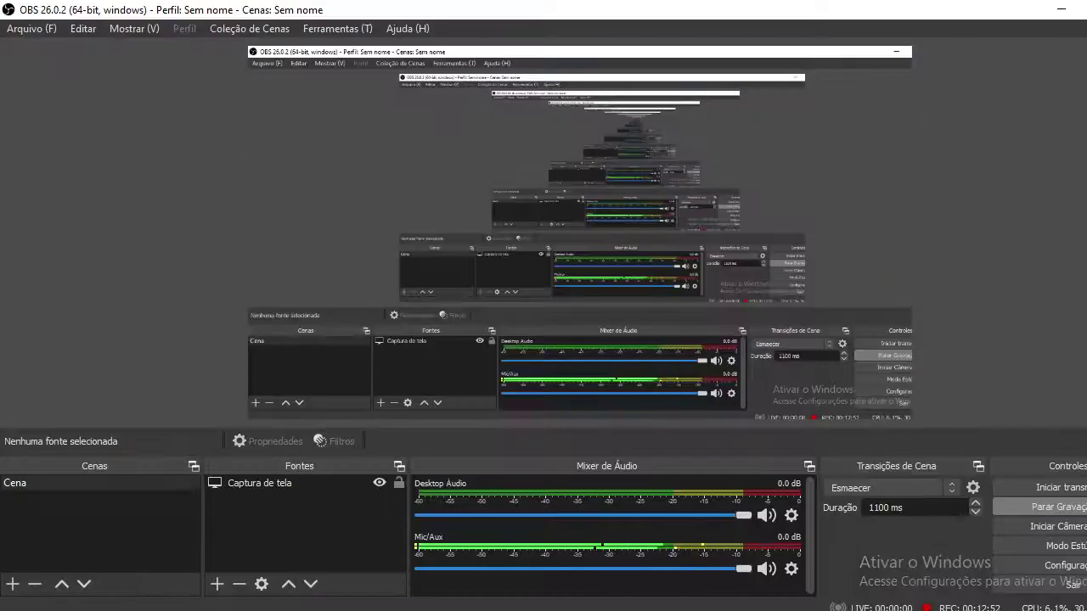